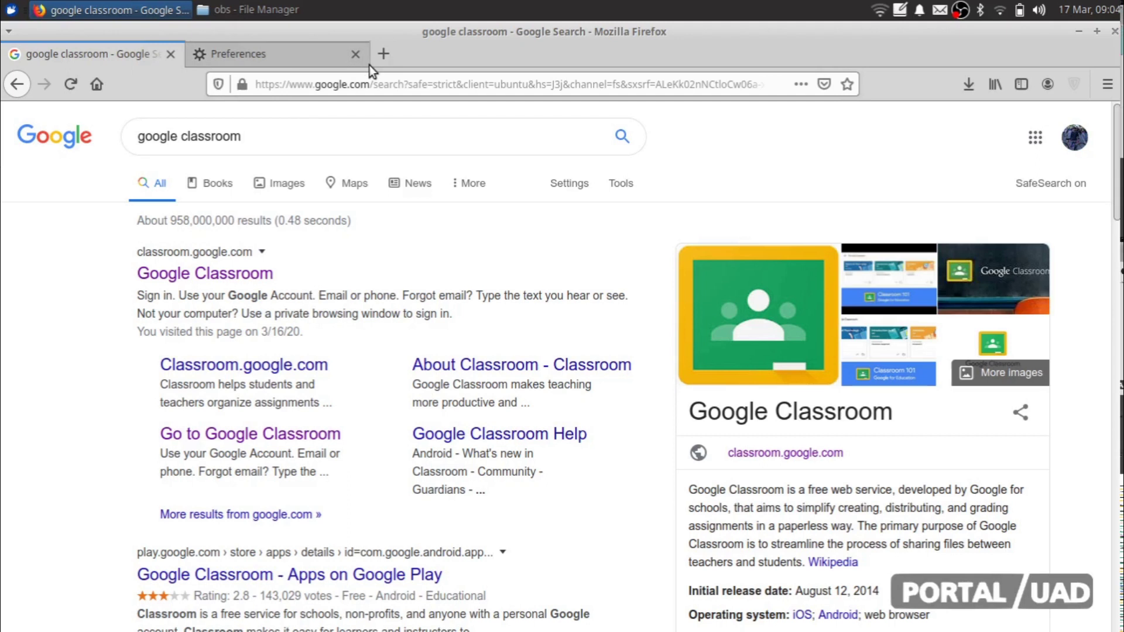
# Step: Close the Preferences tab, open Google Classroom from the search result, and close the extra new tab
pyautogui.click(356, 55)
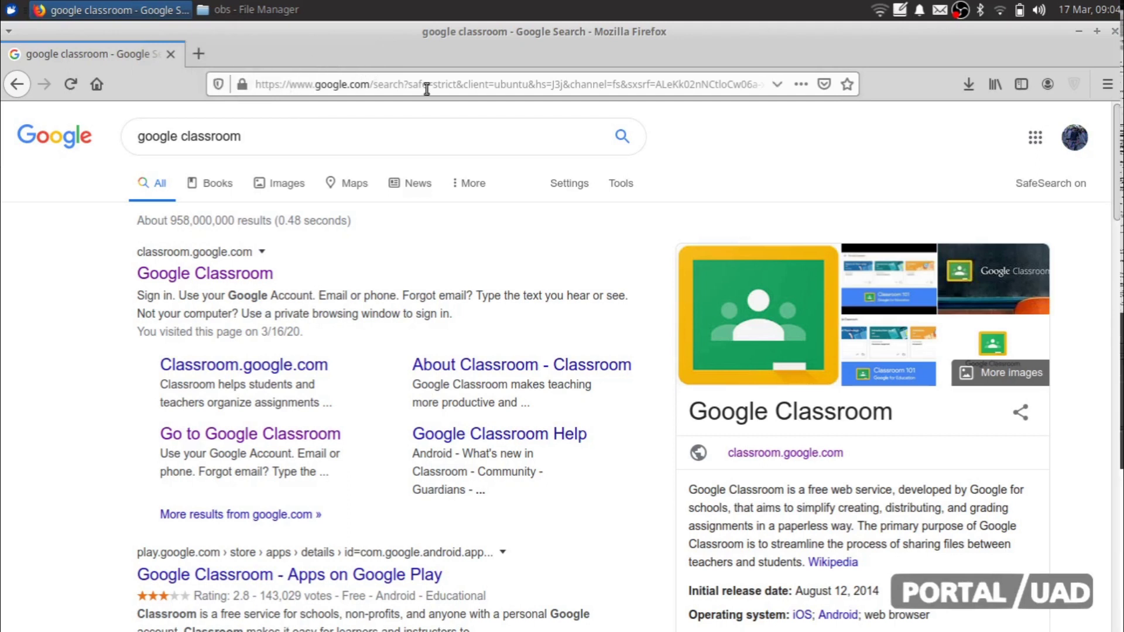
pyautogui.click(199, 54)
pyautogui.write('classroom.google.com/')
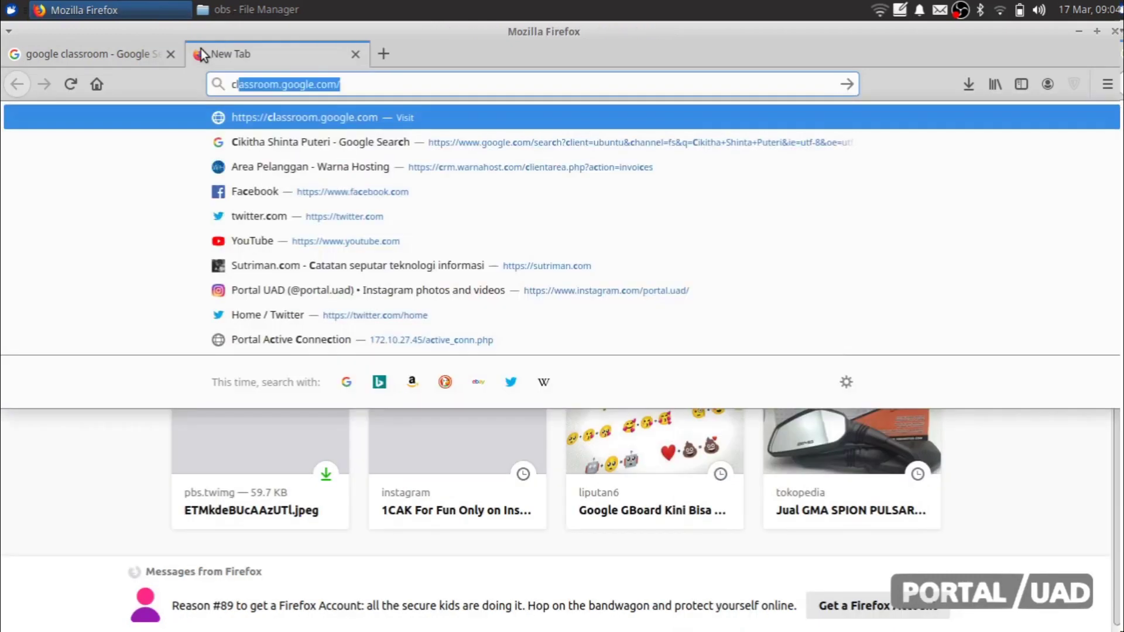
pyautogui.press('Right')
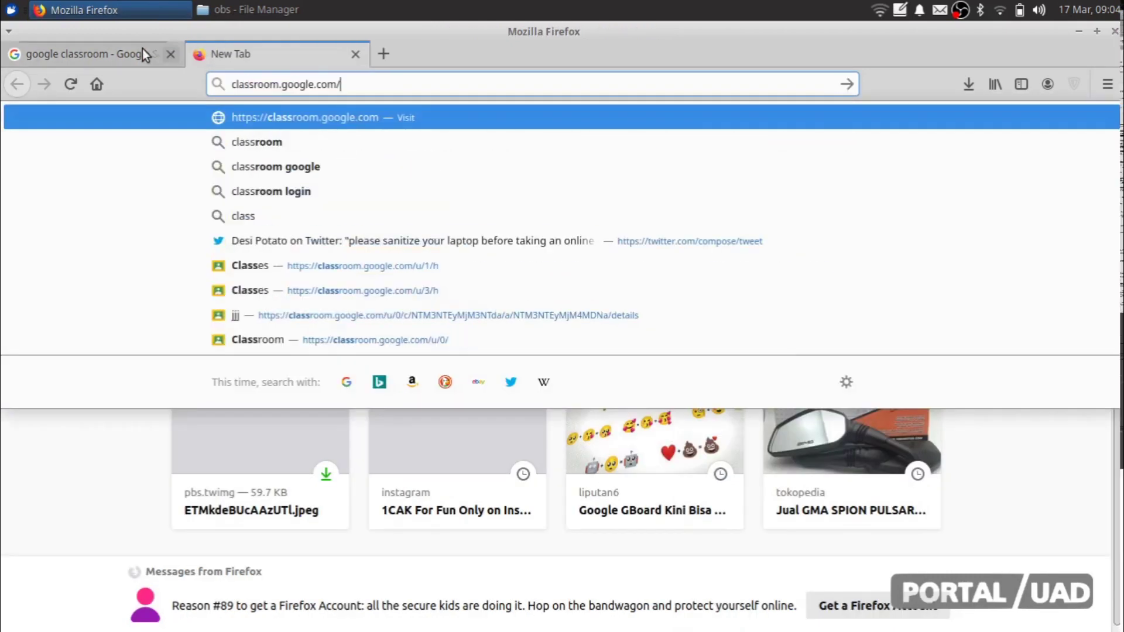
pyautogui.click(120, 49)
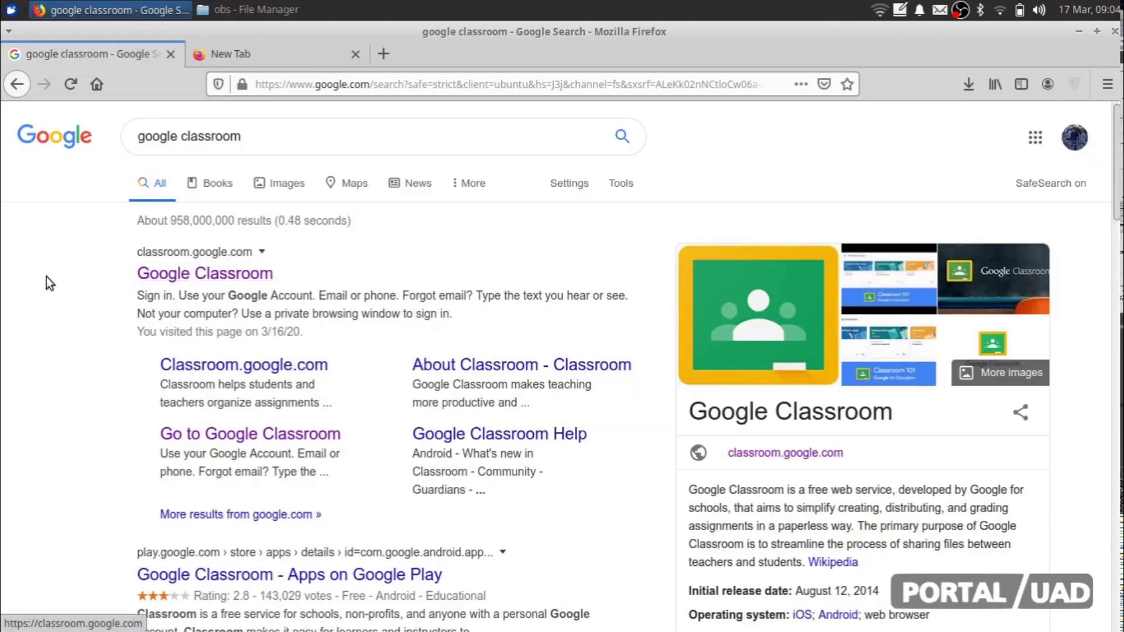
pyautogui.click(201, 278)
pyautogui.click(356, 53)
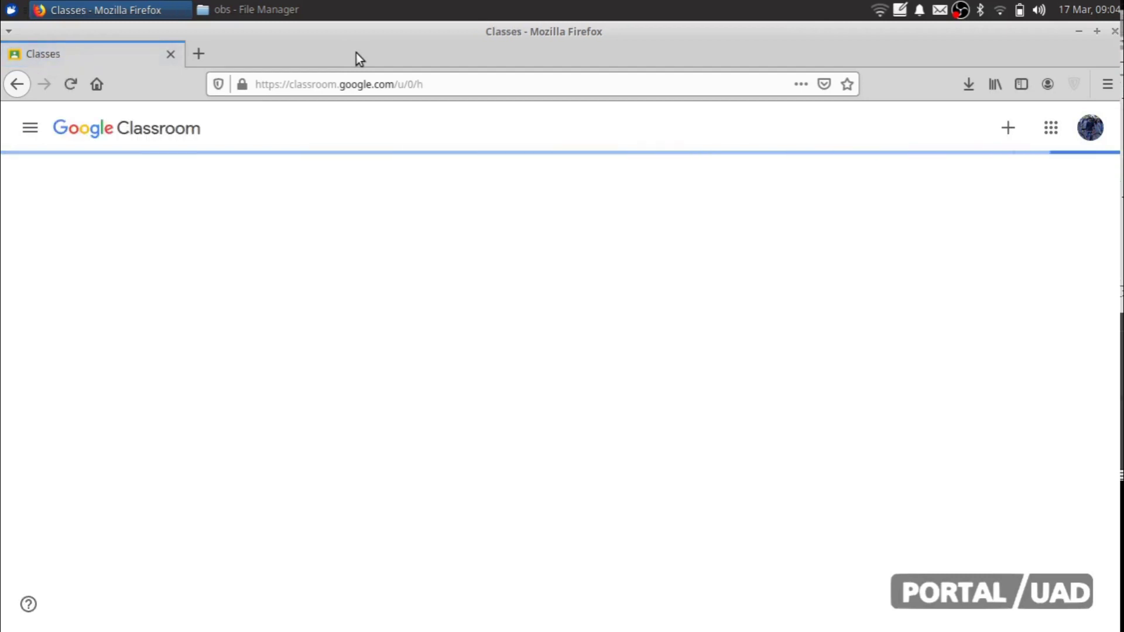
# Step: Check the signed-in Google account in the avatar menu, then bring up the join/create class options
pyautogui.click(409, 86)
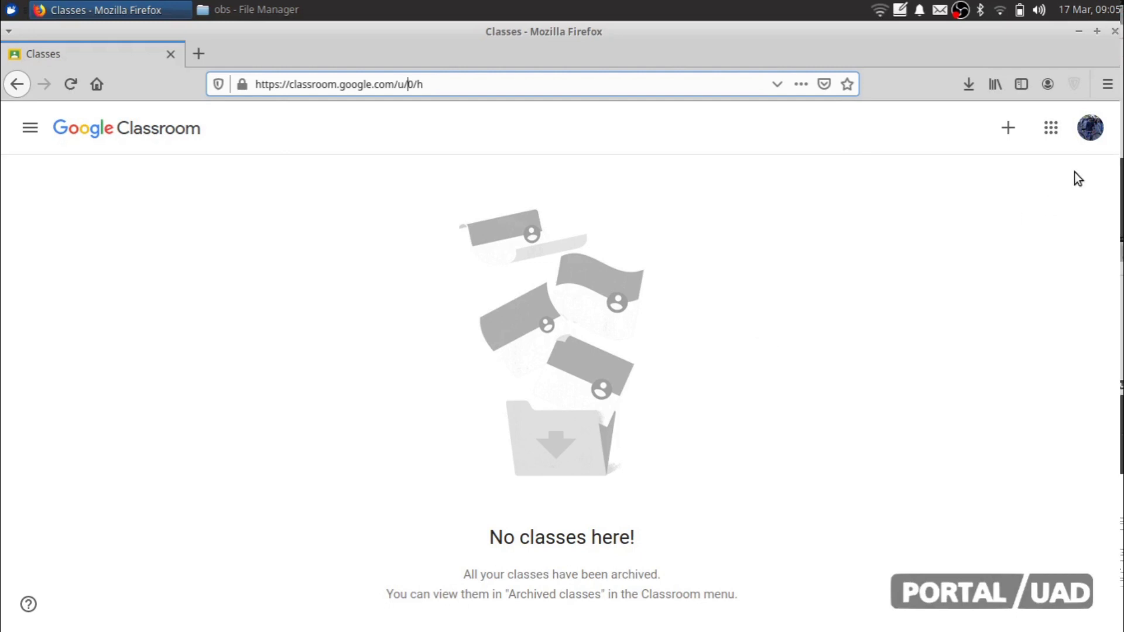
pyautogui.click(1093, 130)
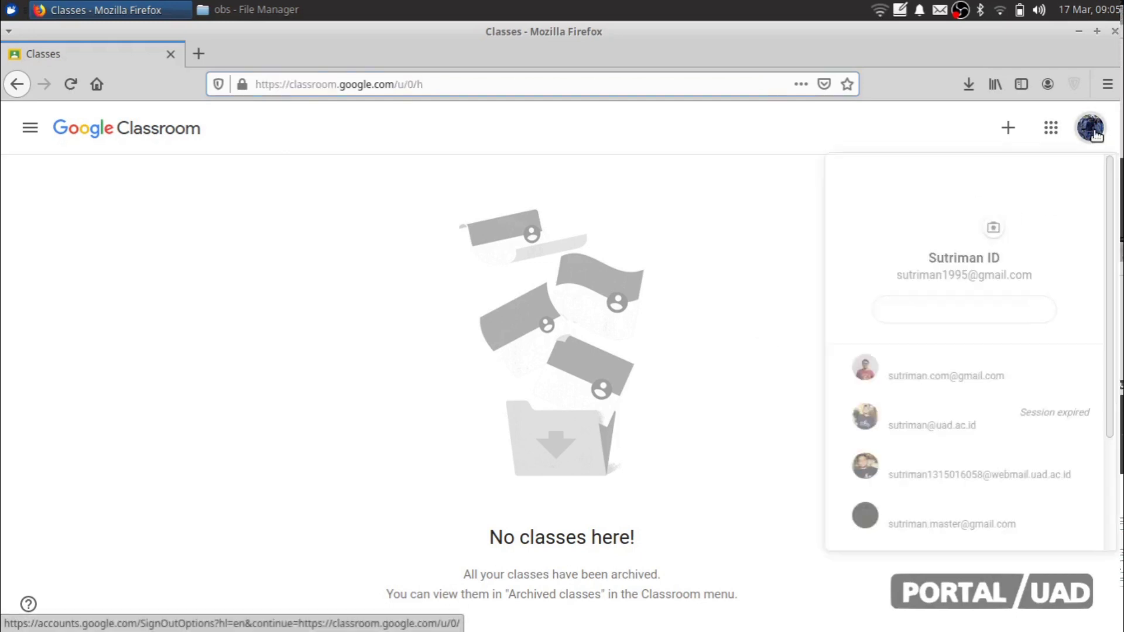
pyautogui.click(762, 202)
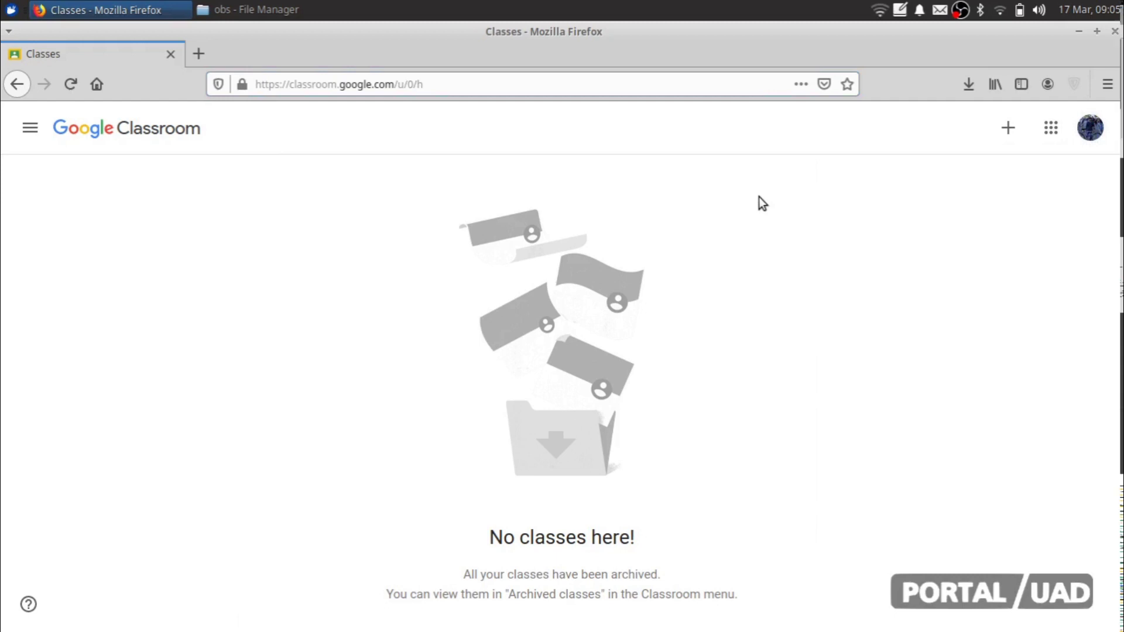
pyautogui.click(1091, 133)
pyautogui.click(735, 176)
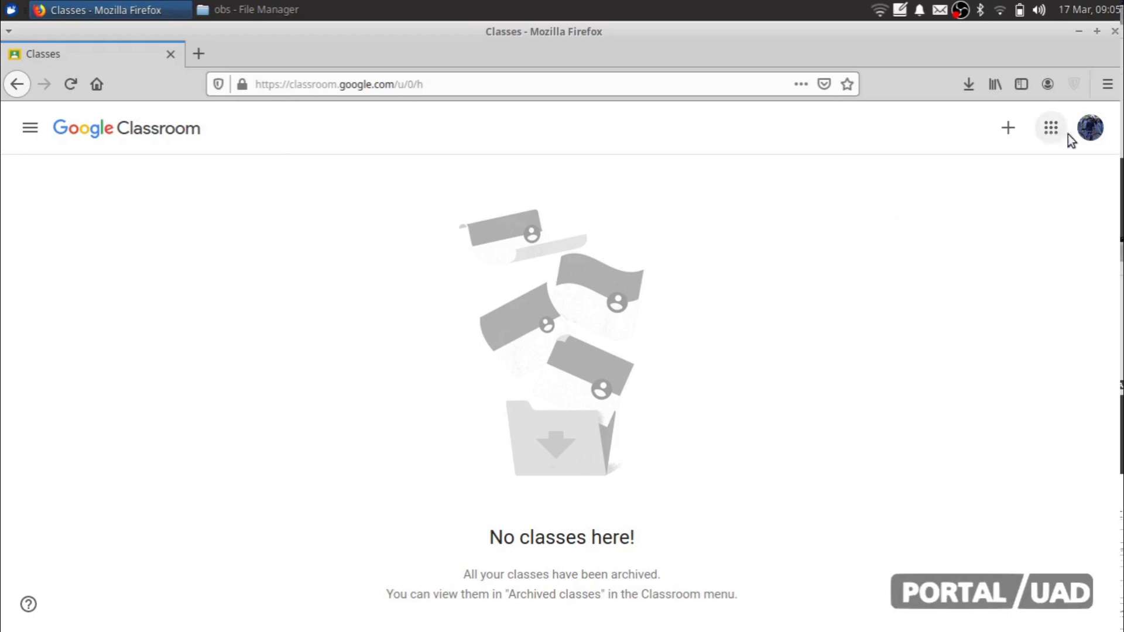
pyautogui.click(1090, 134)
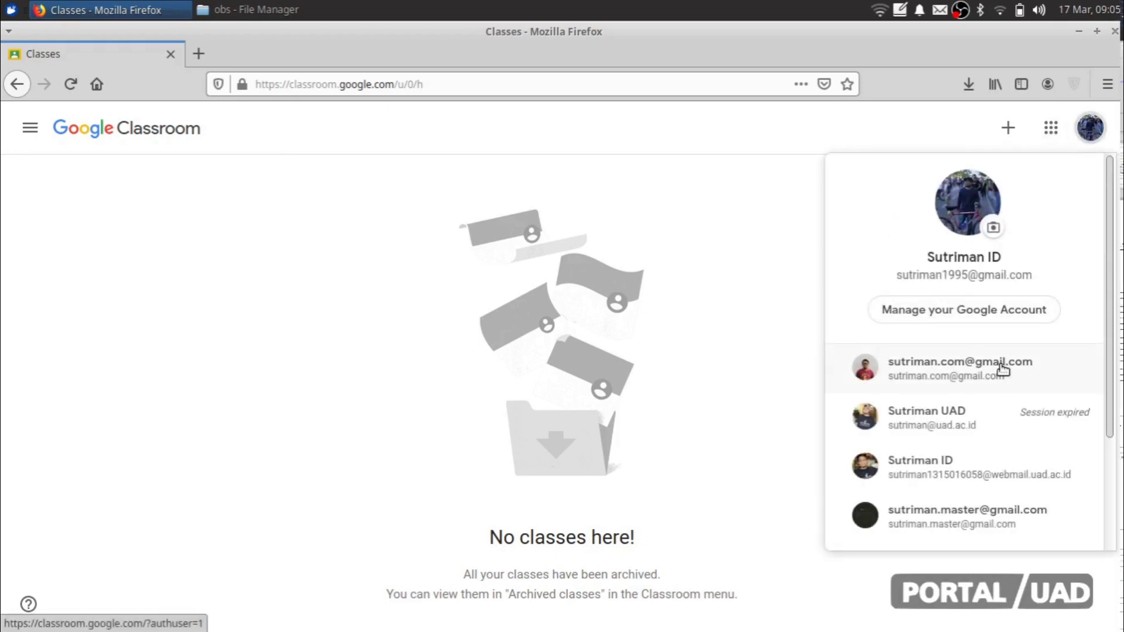
pyautogui.click(805, 293)
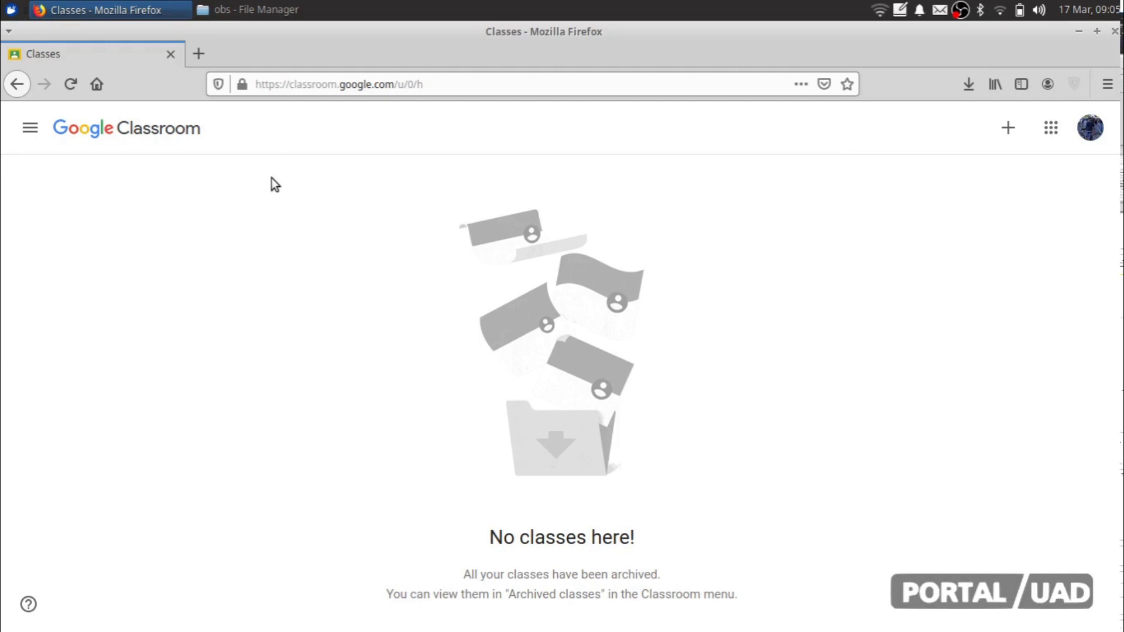
pyautogui.click(1008, 129)
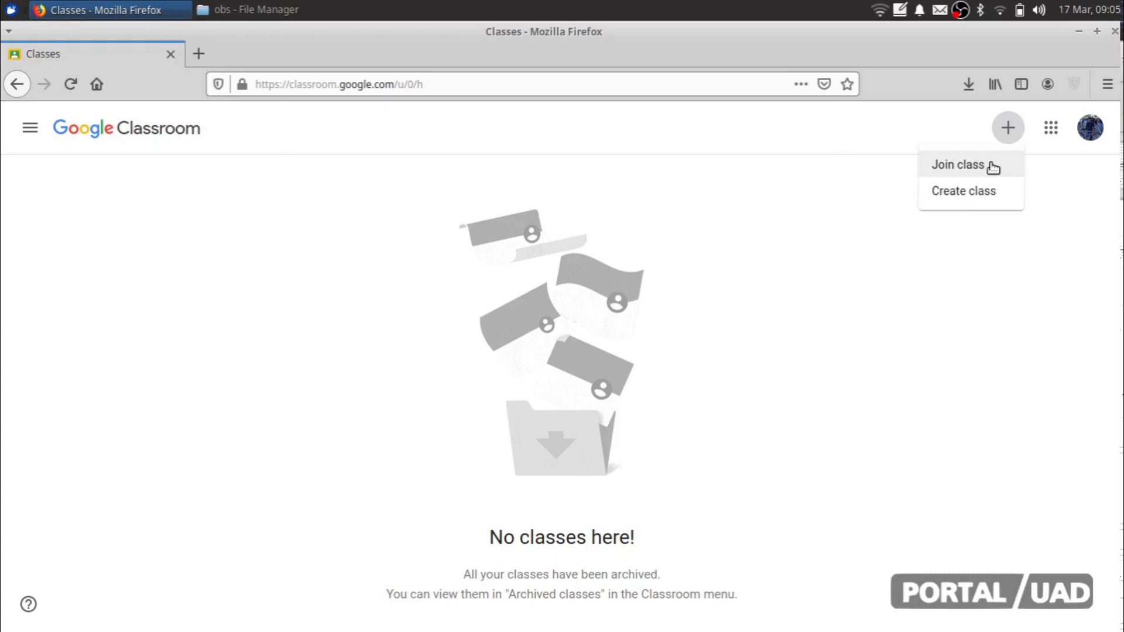
# Step: Choose Create class, tick 'I've read and understand', and continue to the class form
pyautogui.click(988, 192)
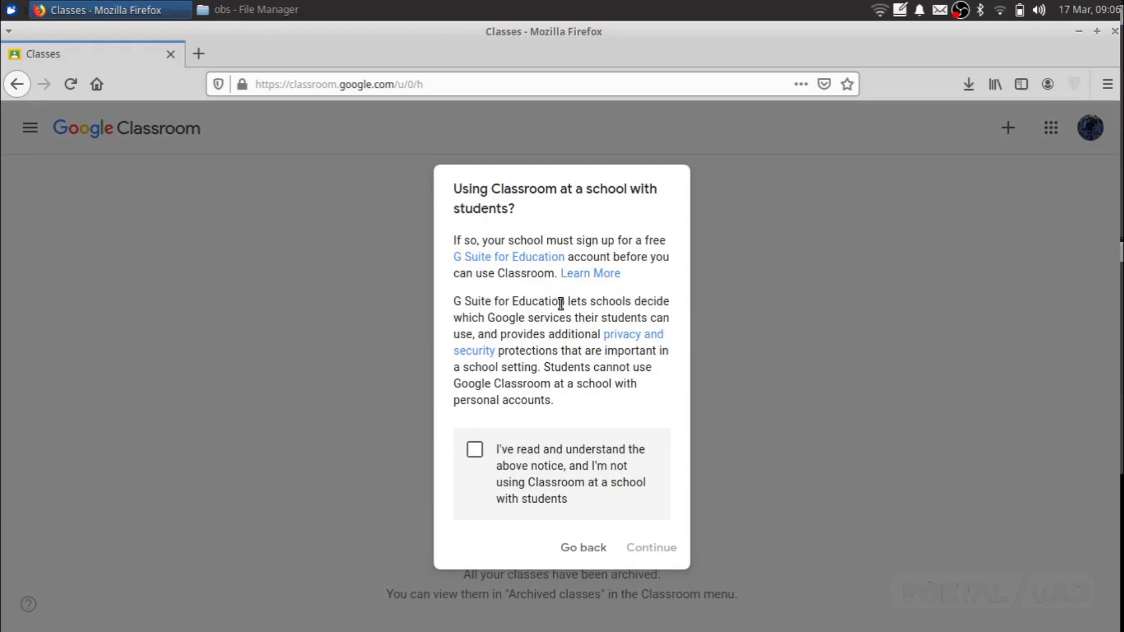
pyautogui.click(473, 454)
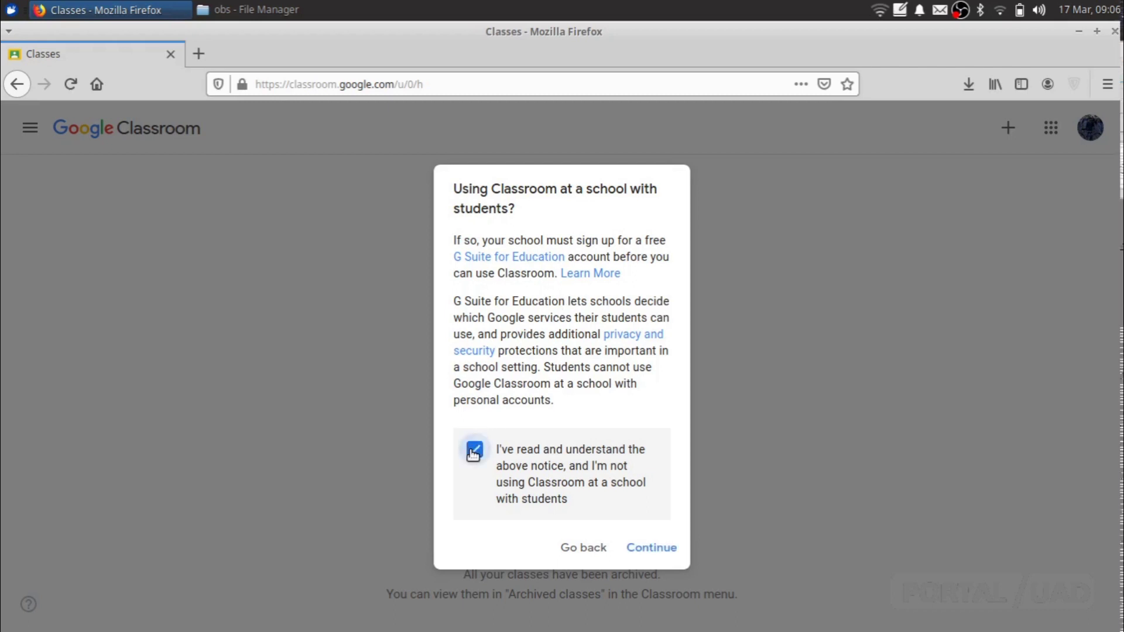
pyautogui.click(649, 545)
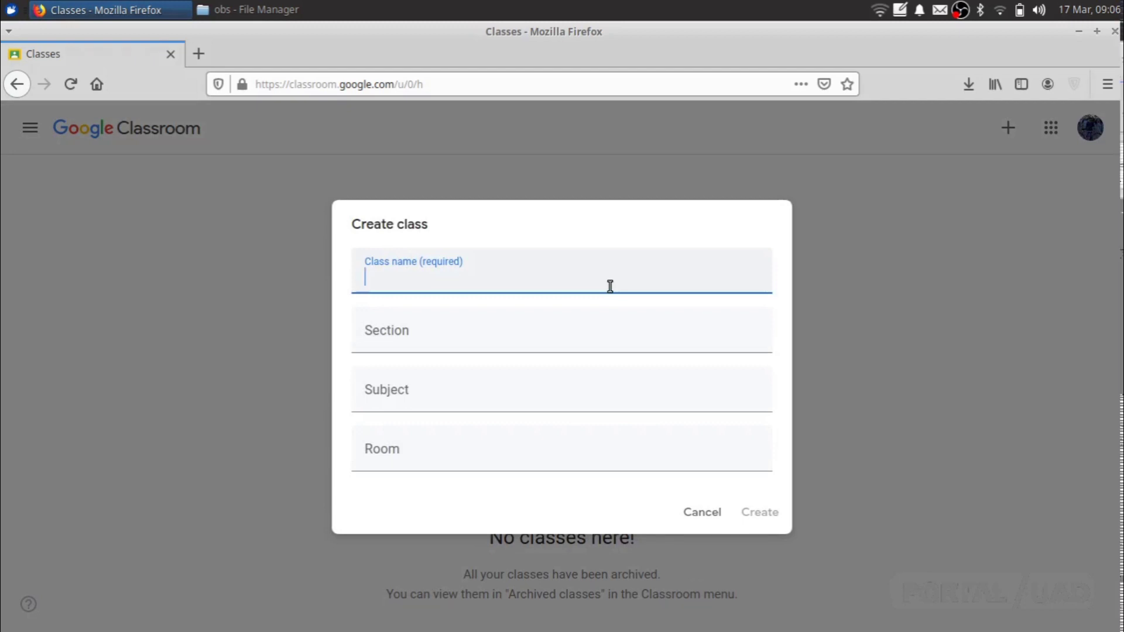
# Step: Enter 'Algoritma dan Pemrograman' as the class name
pyautogui.write('Algo')
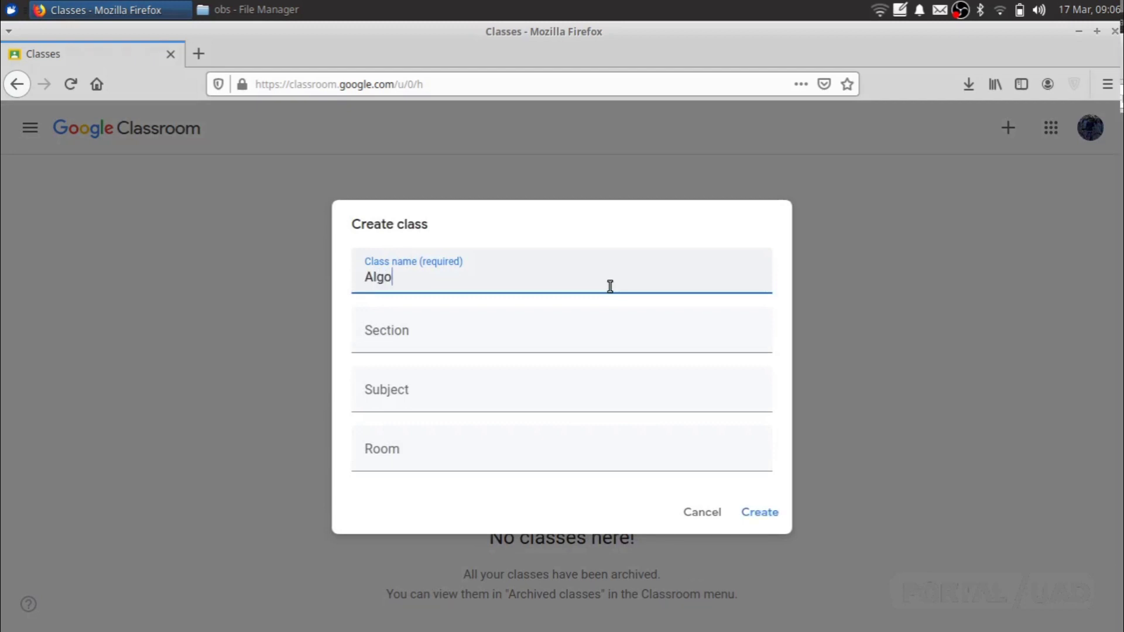
pyautogui.write('ritma dan Pemrograman')
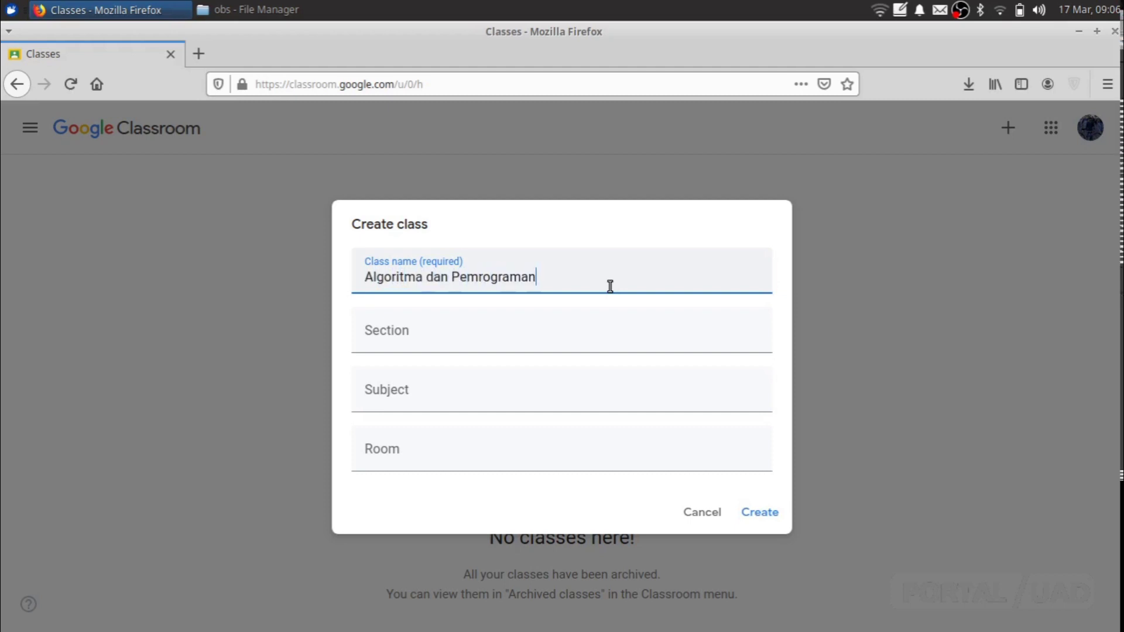
pyautogui.press('Tab')
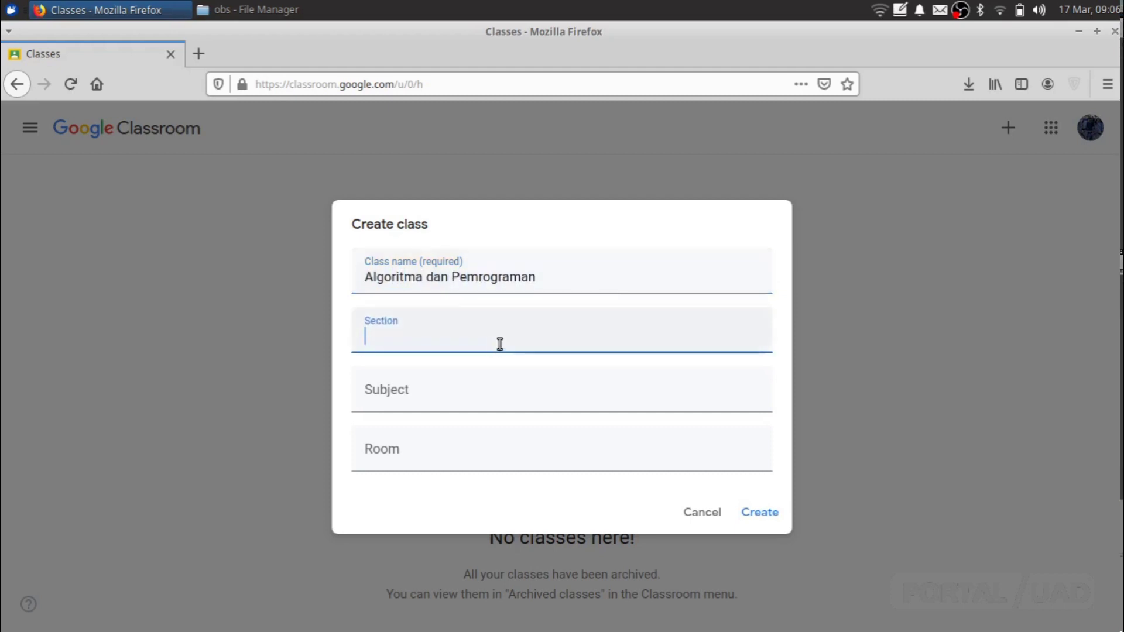
pyautogui.click(465, 388)
pyautogui.click(497, 344)
pyautogui.tripleClick(445, 278)
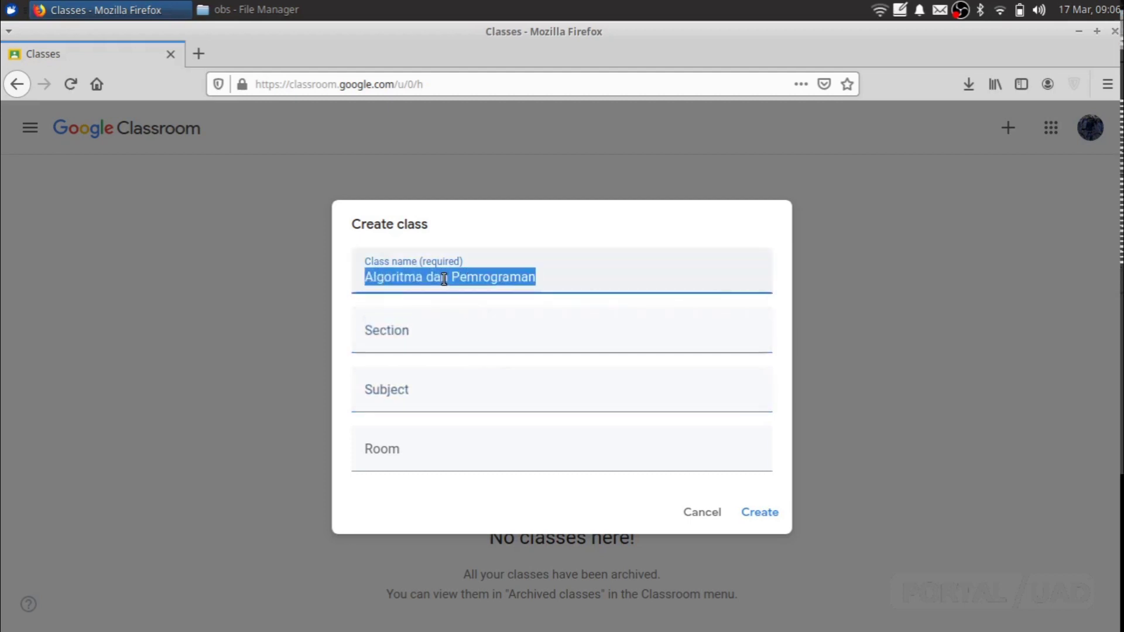
pyautogui.tripleClick(429, 279)
pyautogui.click(419, 278)
pyautogui.doubleClick(419, 278)
pyautogui.click(420, 278)
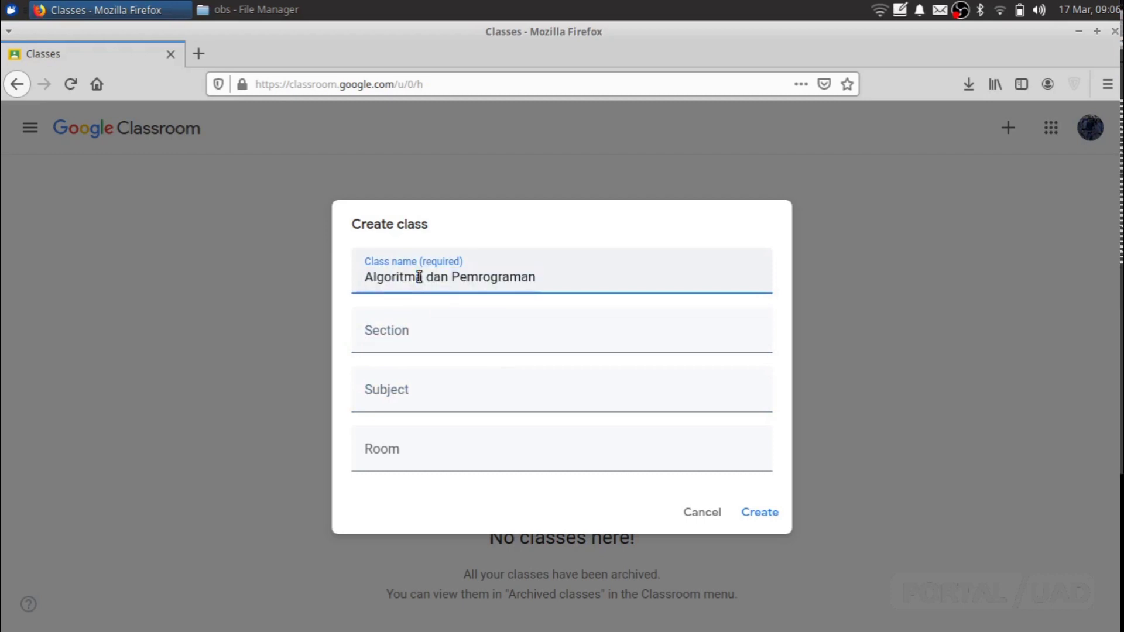
pyautogui.click(420, 337)
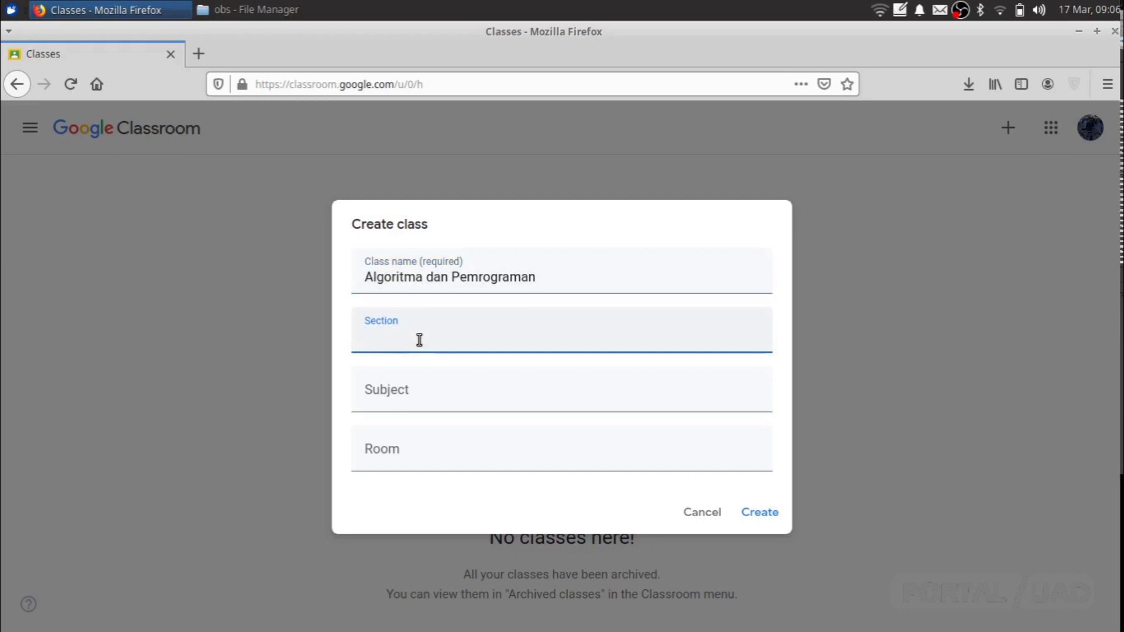
pyautogui.click(434, 395)
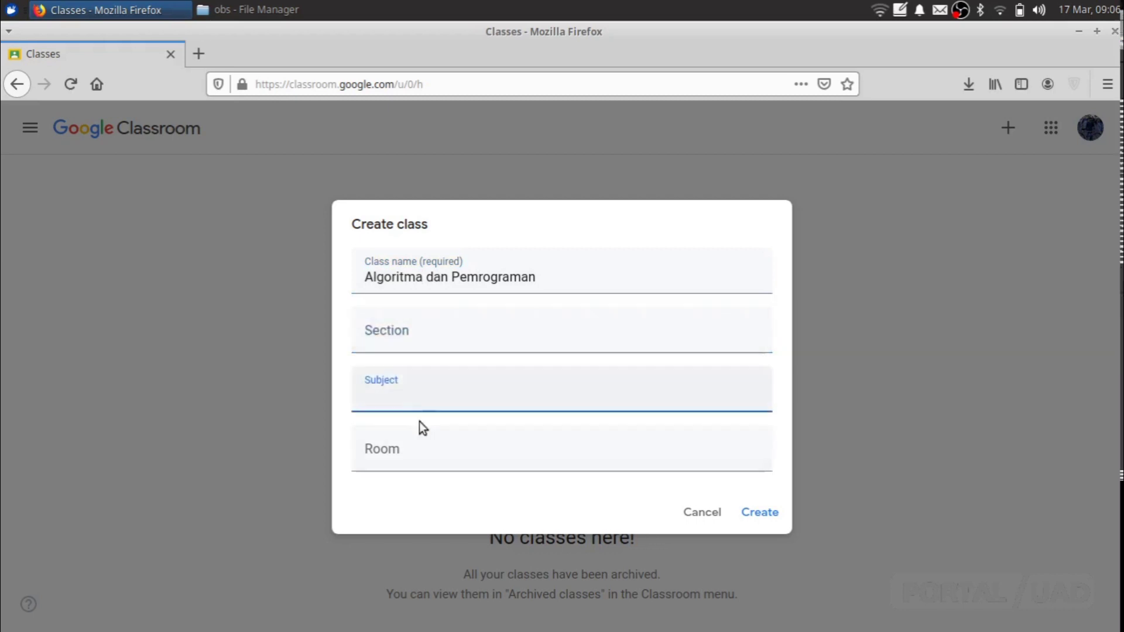
pyautogui.click(463, 338)
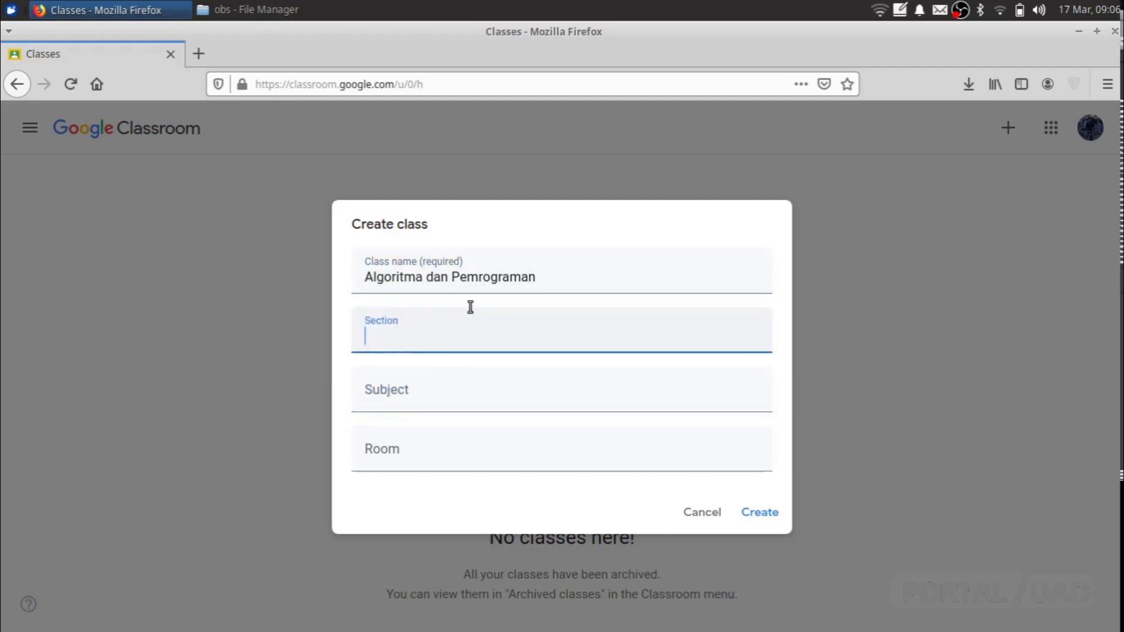
pyautogui.tripleClick(445, 279)
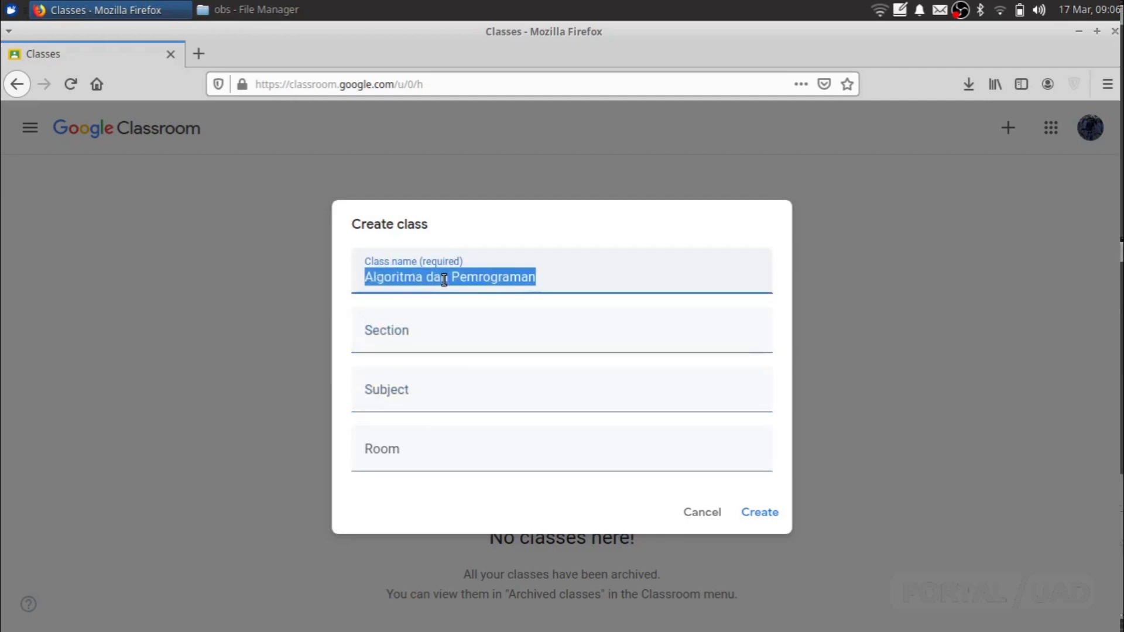
# Step: Set the room to 412 and create the class
pyautogui.click(425, 339)
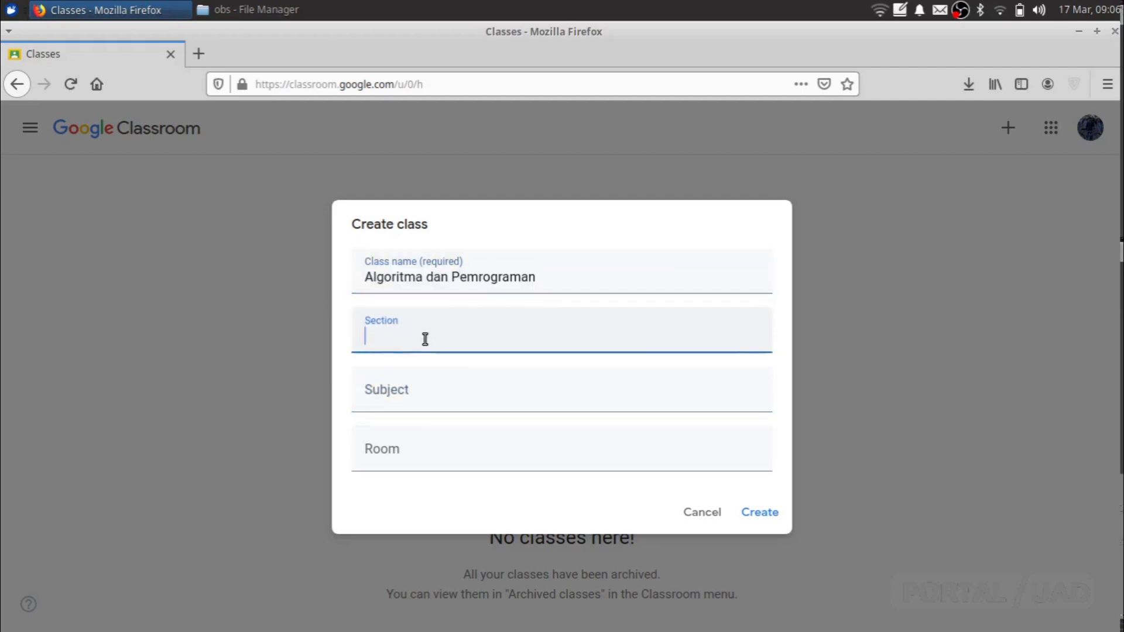
pyautogui.click(425, 395)
pyautogui.click(406, 459)
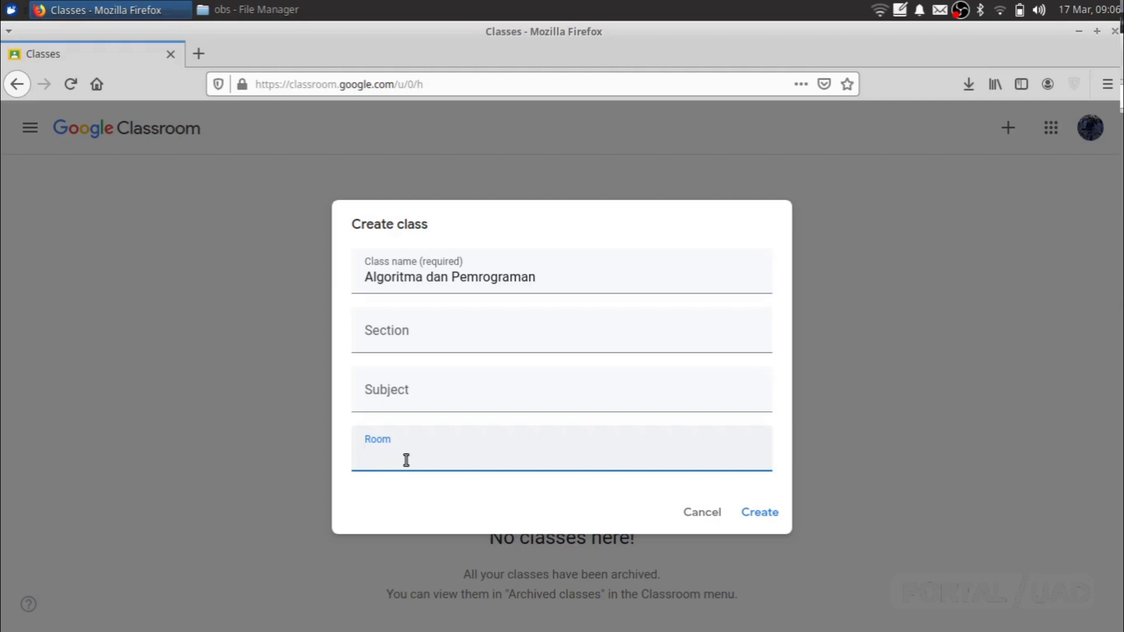
pyautogui.write('412')
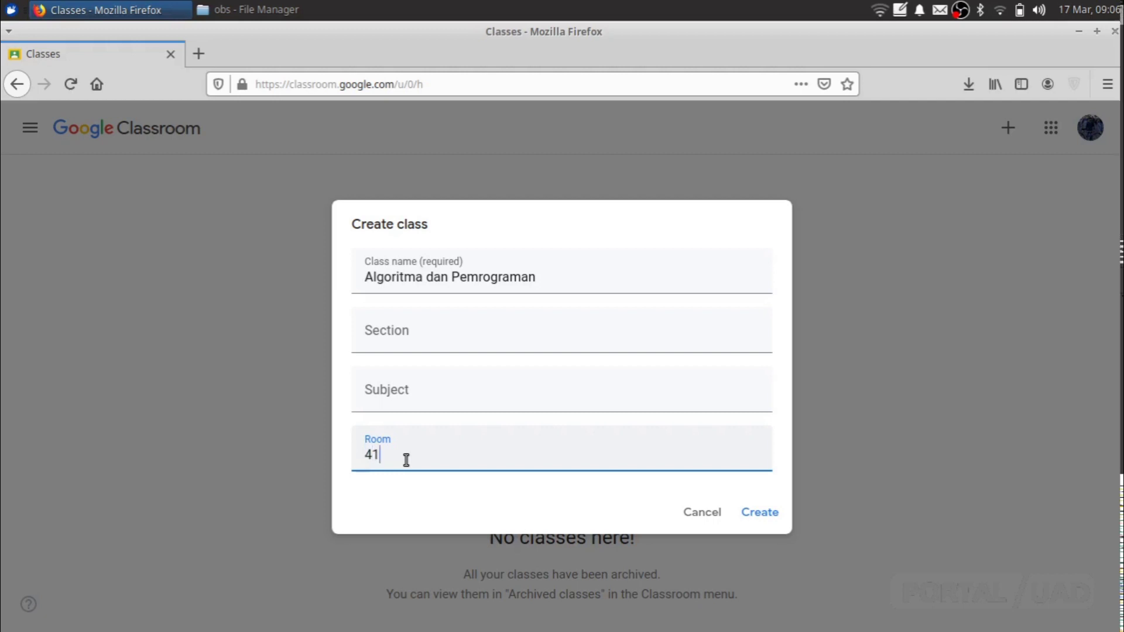
pyautogui.click(761, 512)
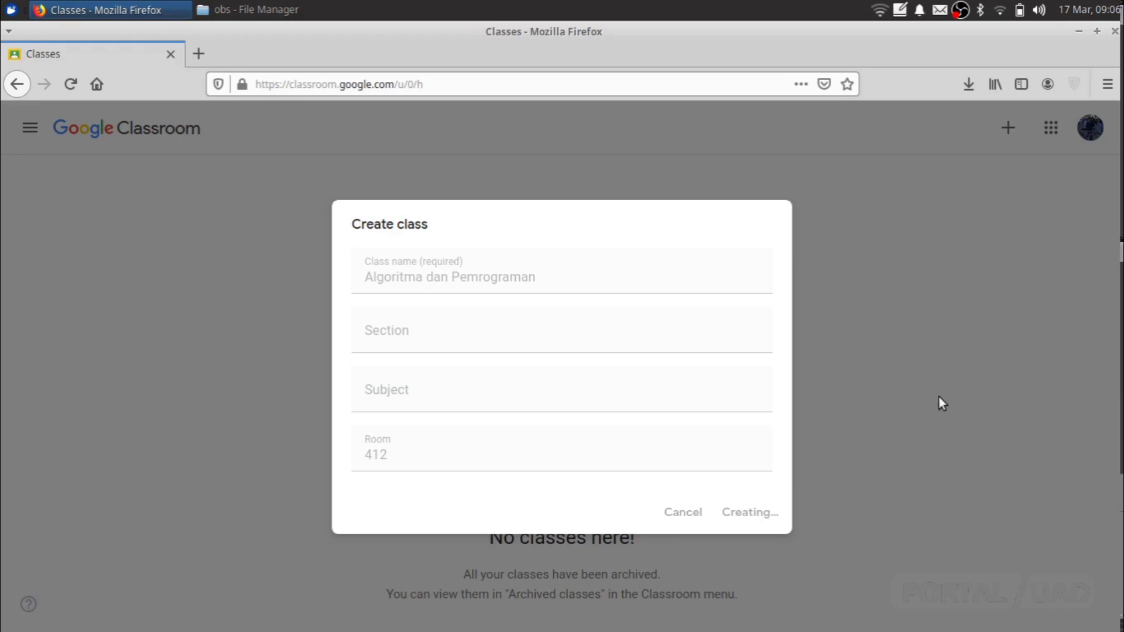
# Step: Dismiss the What's new notice, close the class navigation panel, and start a new class post
pyautogui.click(1001, 12)
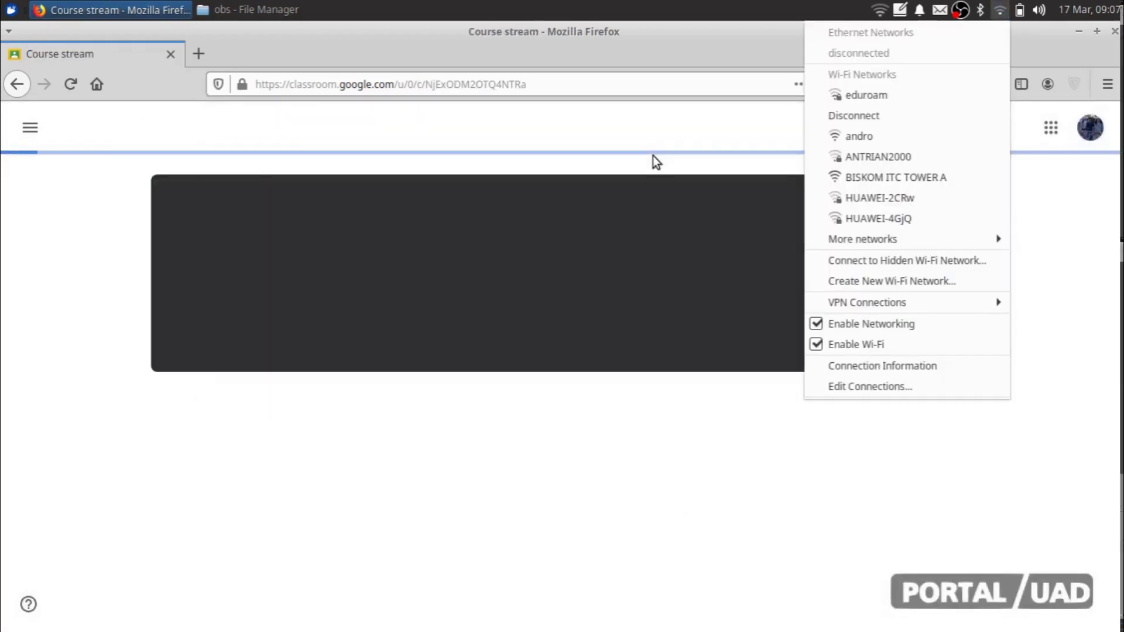
pyautogui.click(652, 155)
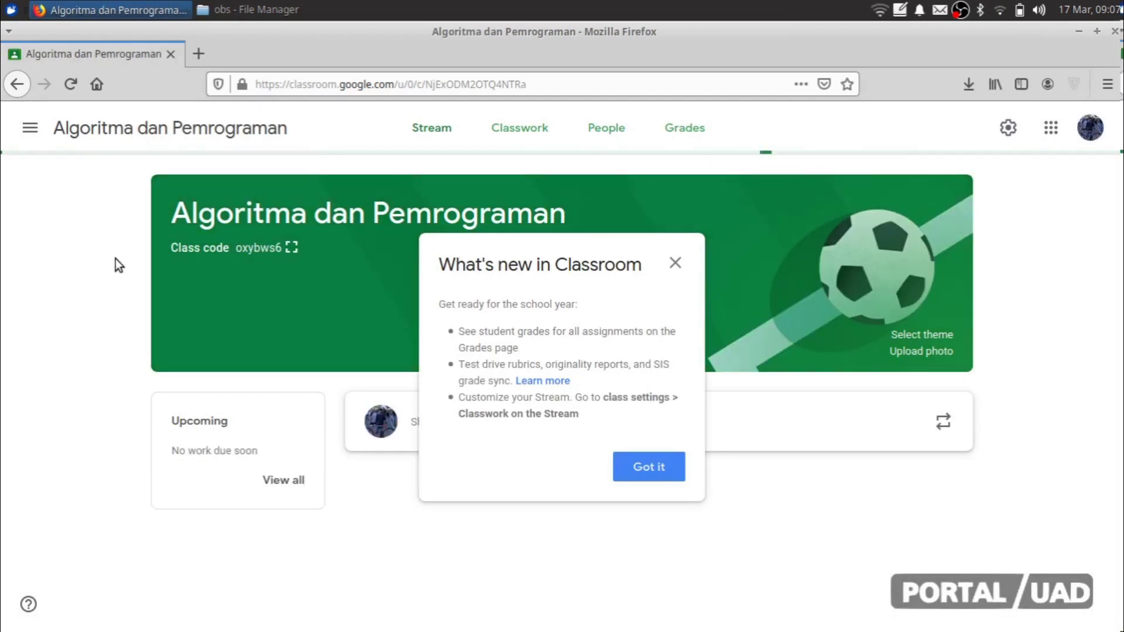
pyautogui.click(646, 462)
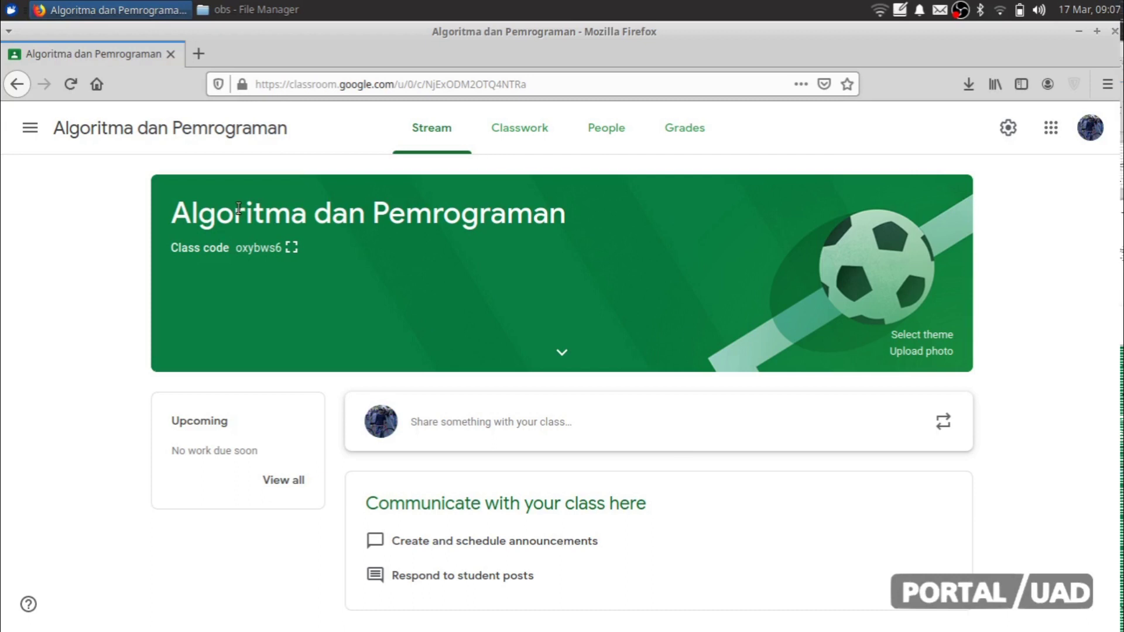
pyautogui.click(32, 129)
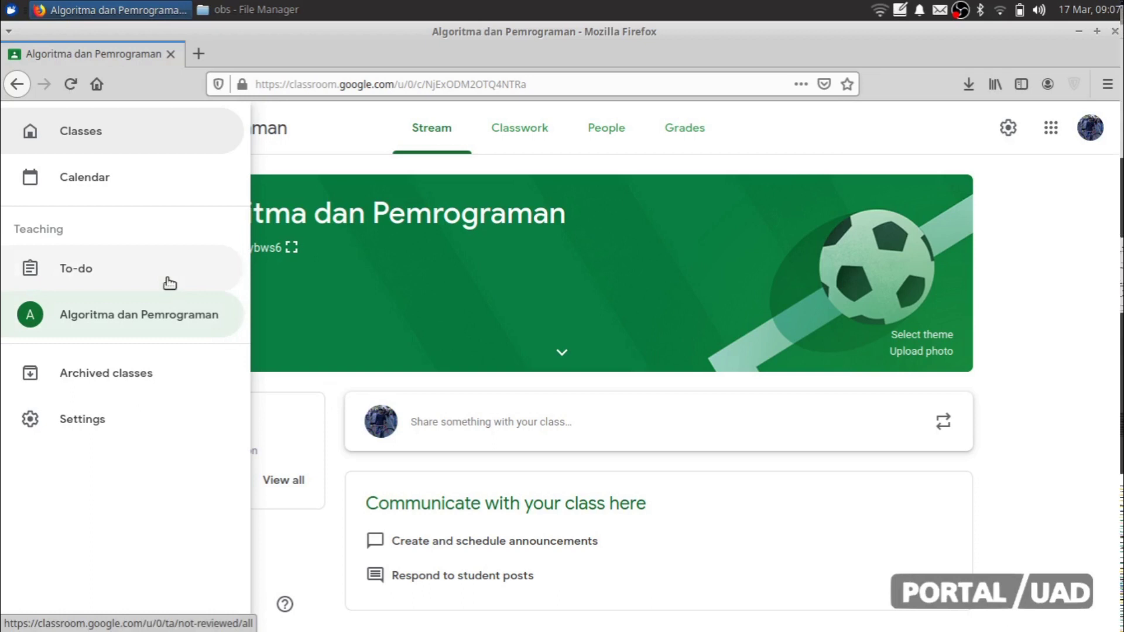
pyautogui.click(335, 396)
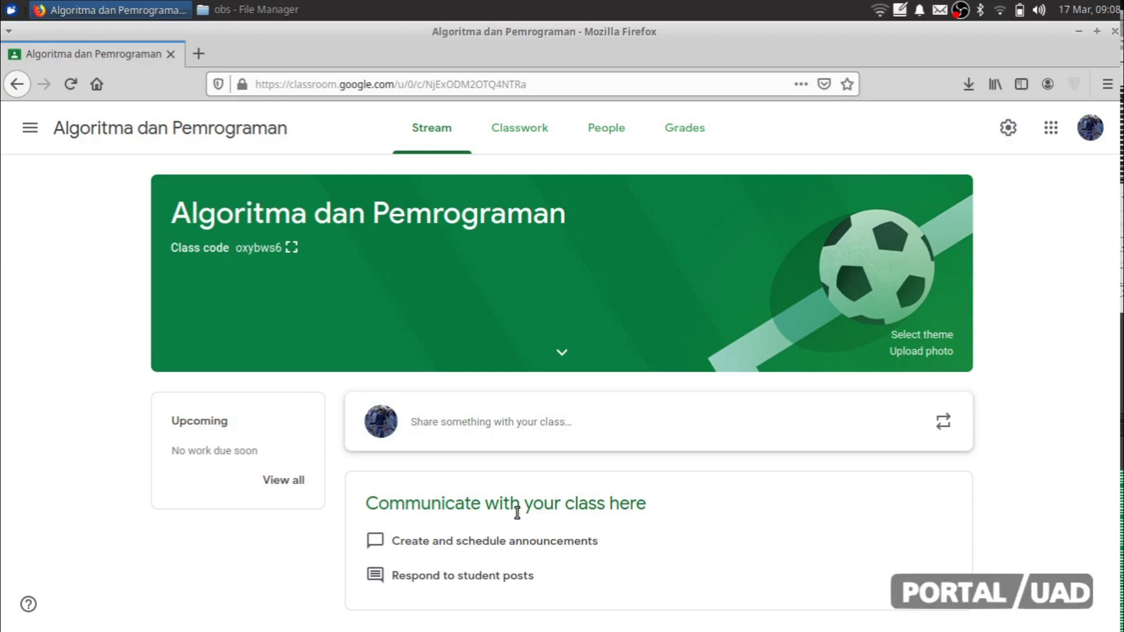
pyautogui.click(494, 437)
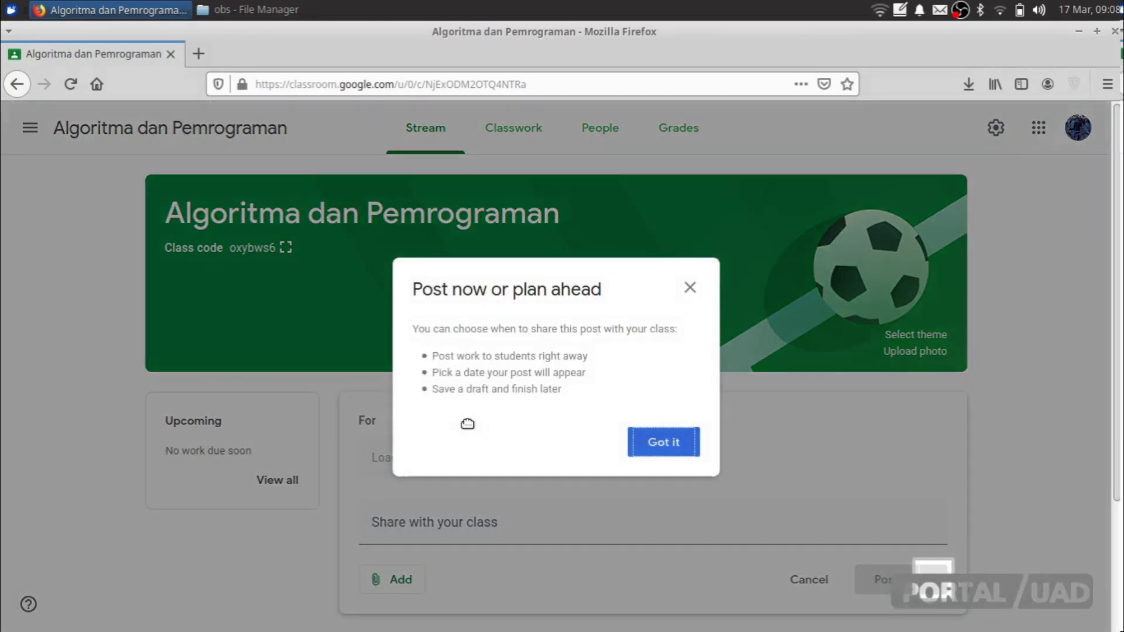
# Step: Write the announcement 'Apakah langkah terbaik penanggulangan Corona?' in the post box
pyautogui.click(671, 452)
pyautogui.click(484, 534)
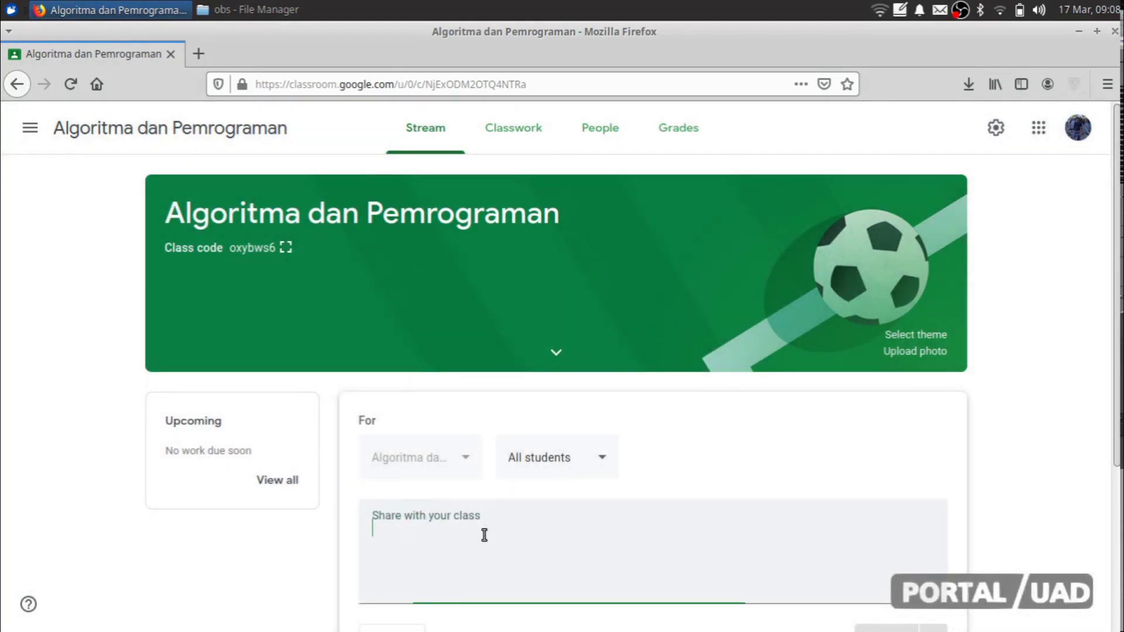
pyautogui.write('Silahkan')
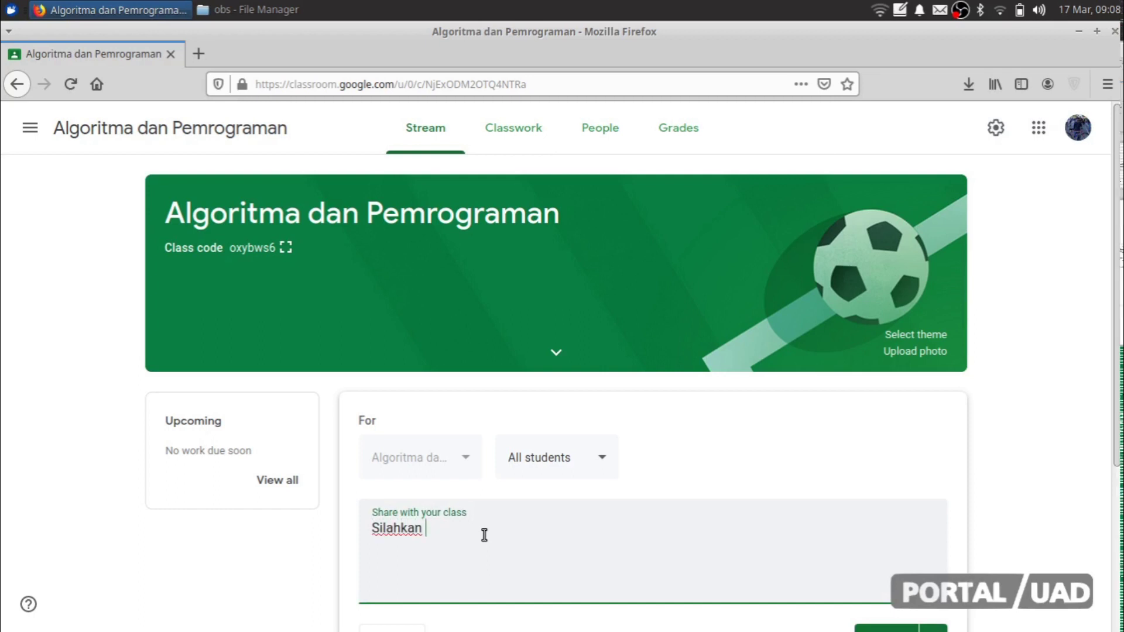
pyautogui.write(' disk')
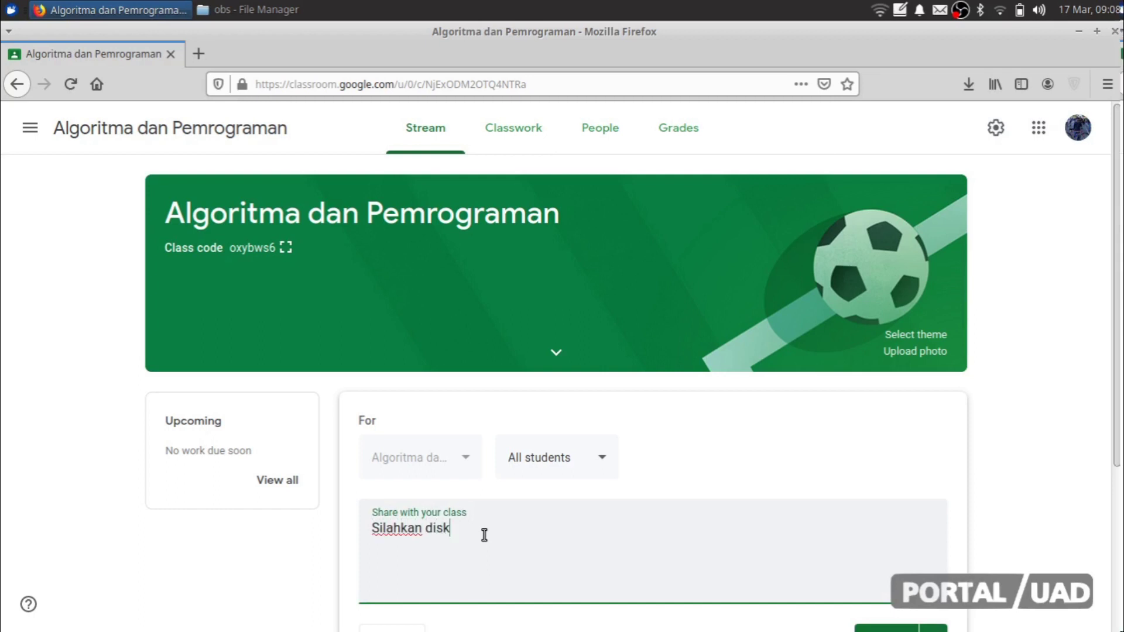
pyautogui.write('usikan mengen')
pyautogui.hotkey('ctrl', 'a')
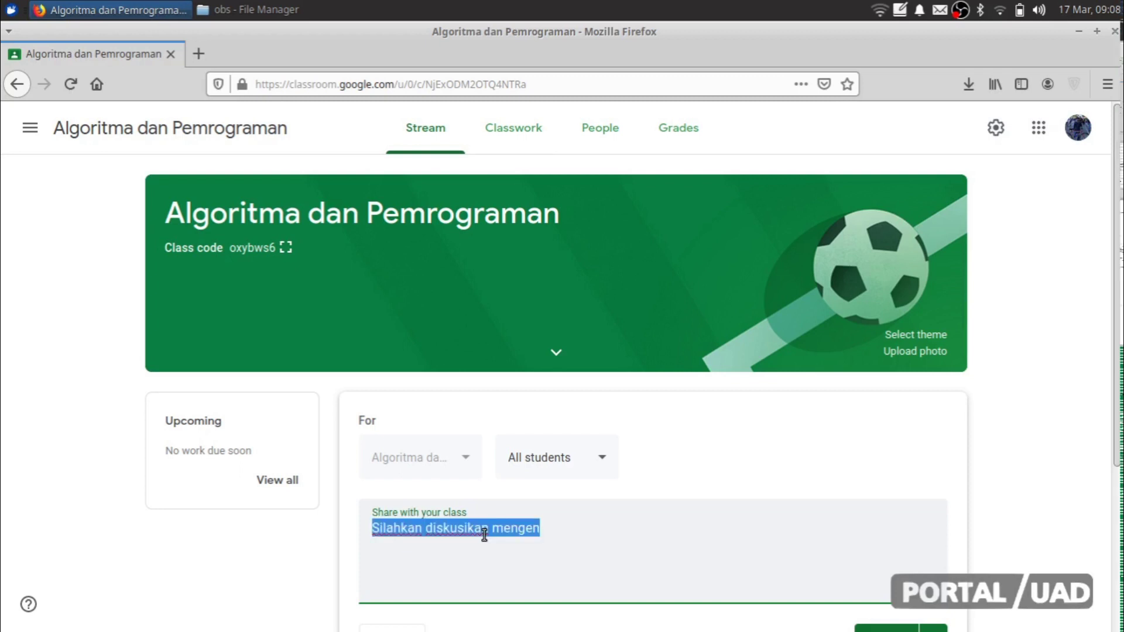
pyautogui.write('Apakah')
pyautogui.press('BackSpace')
pyautogui.press('BackSpace')
pyautogui.press('BackSpace')
pyautogui.write('ah langkah terbaik penanggulangan COrona')
pyautogui.press('BackSpace')
pyautogui.press('BackSpace')
pyautogui.press('BackSpace')
pyautogui.press('BackSpace')
pyautogui.press('BackSpace')
pyautogui.write('orona?')
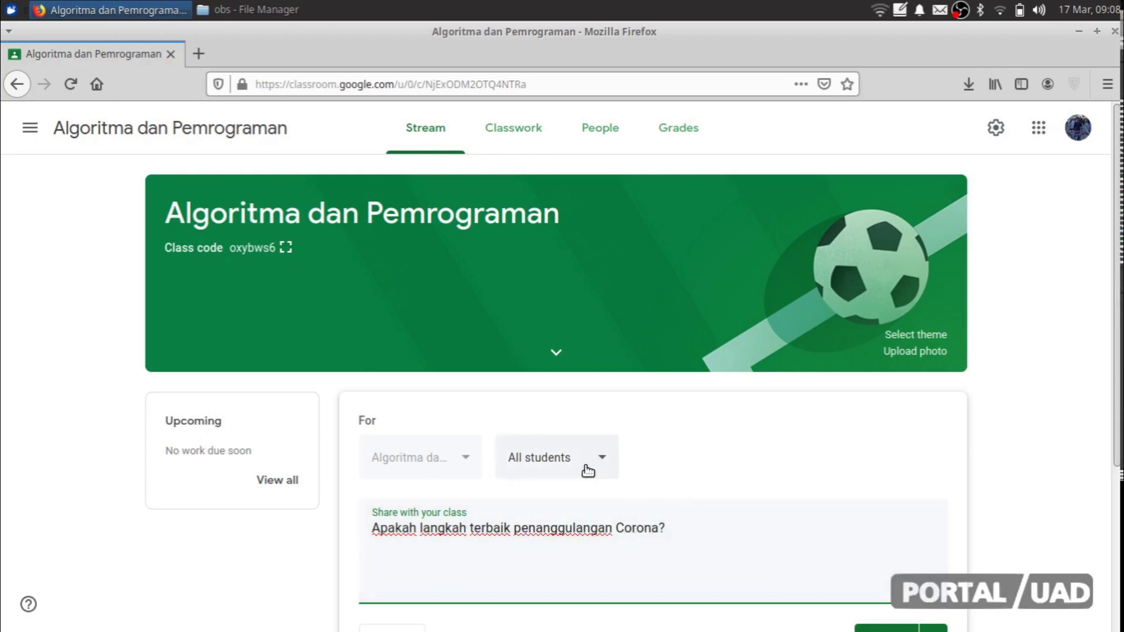
# Step: Keep the audience as all students and publish the post to the class stream
pyautogui.click(587, 471)
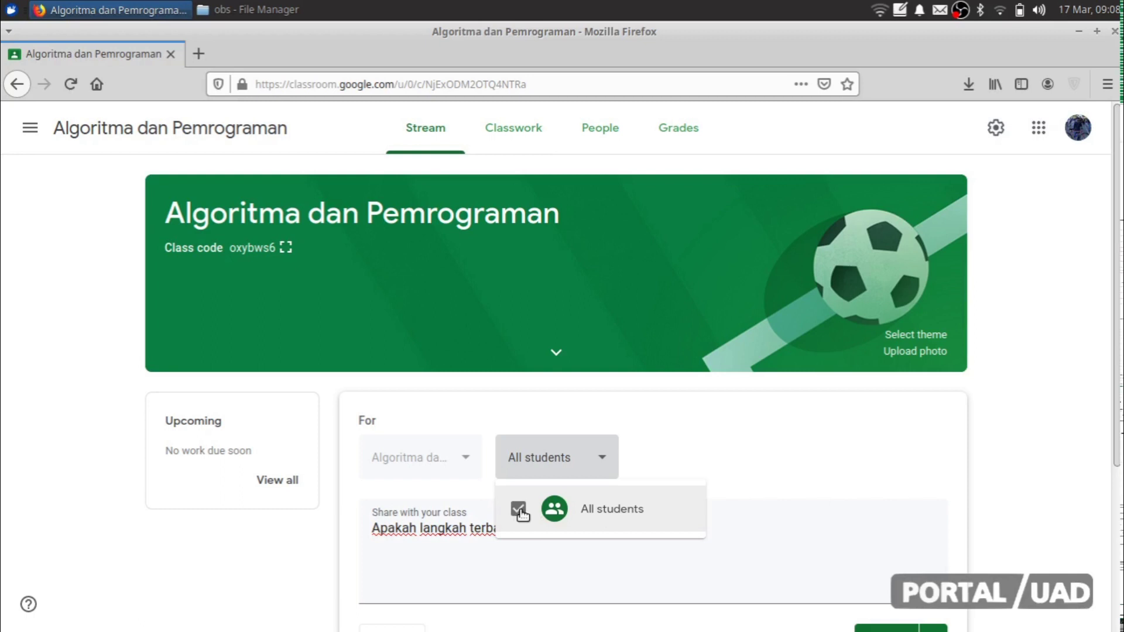
pyautogui.click(774, 549)
pyautogui.scroll(-3, 774, 548)
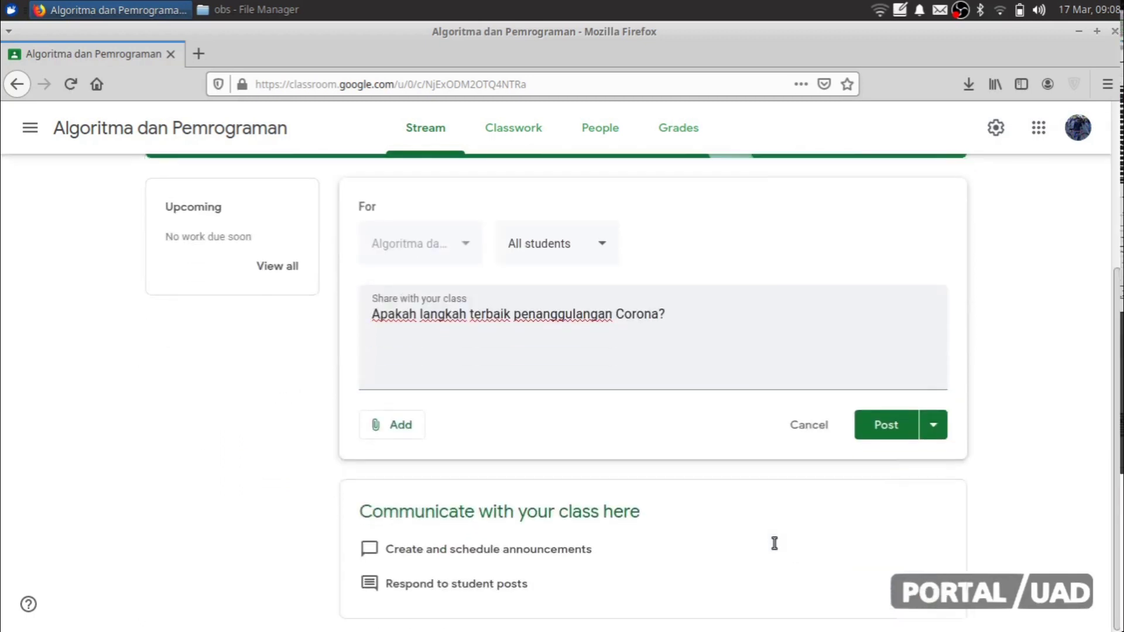
pyautogui.click(935, 434)
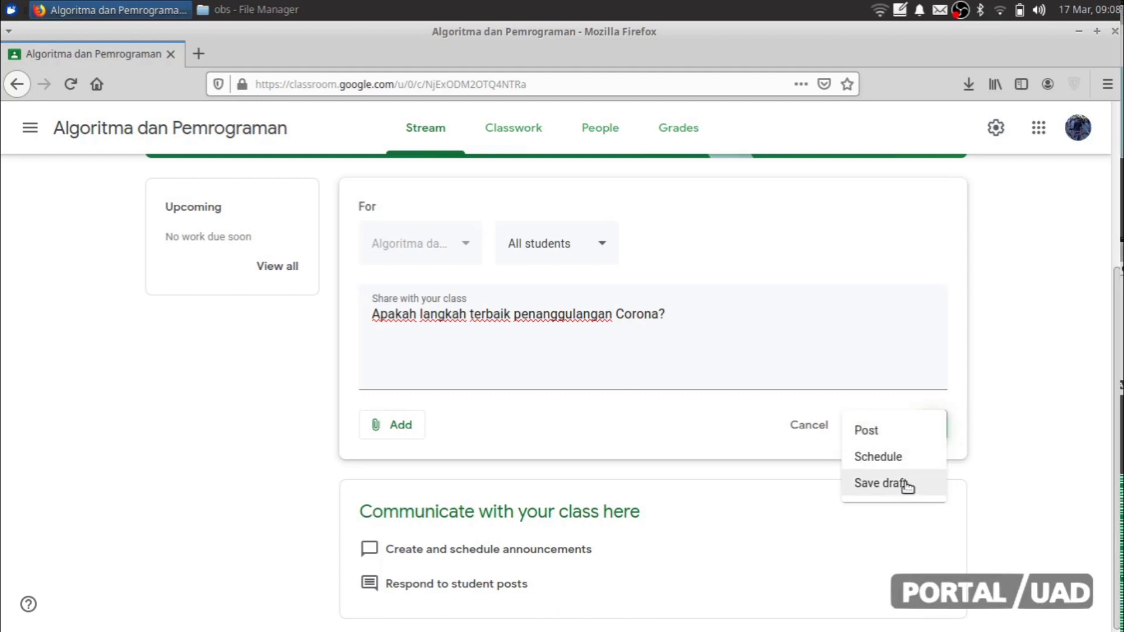
pyautogui.click(864, 430)
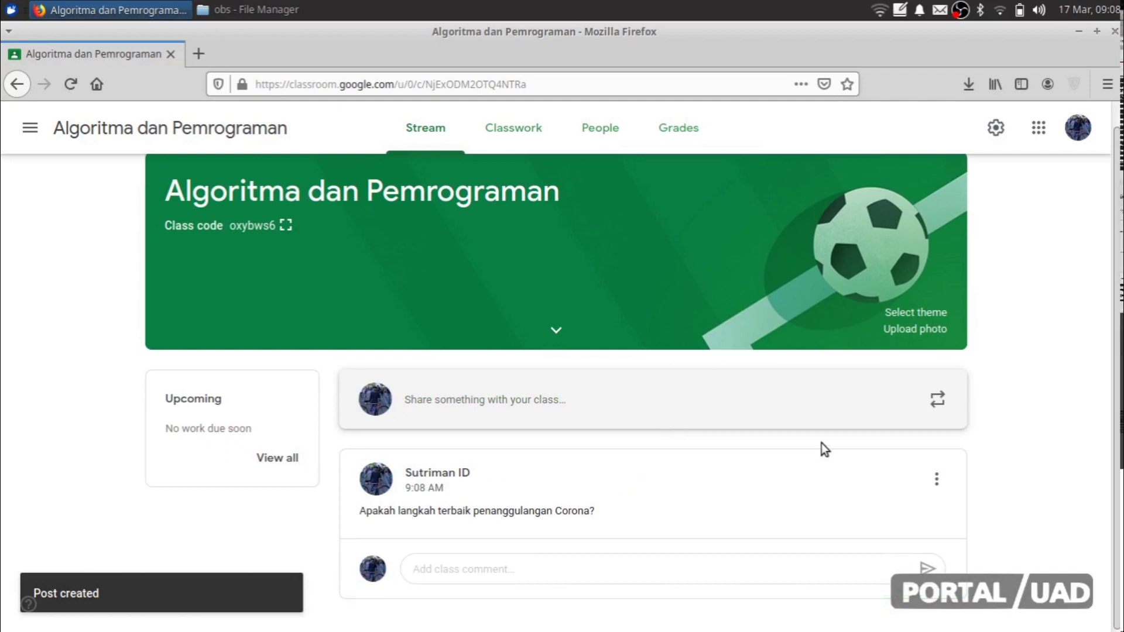
pyautogui.click(463, 559)
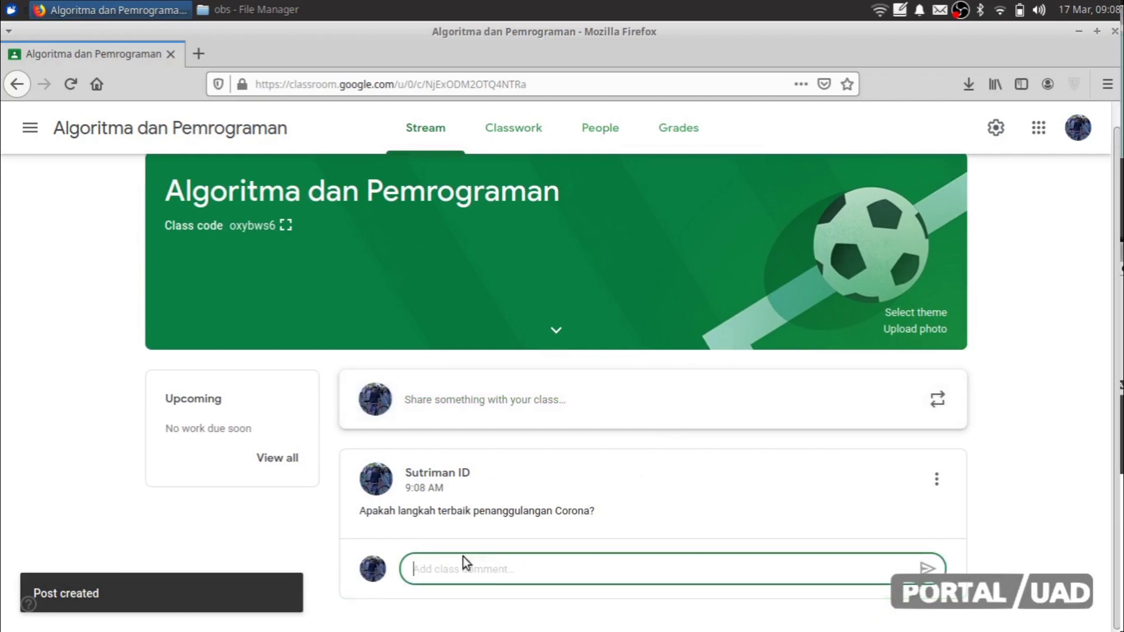
pyautogui.click(244, 516)
pyautogui.scroll(2, 244, 516)
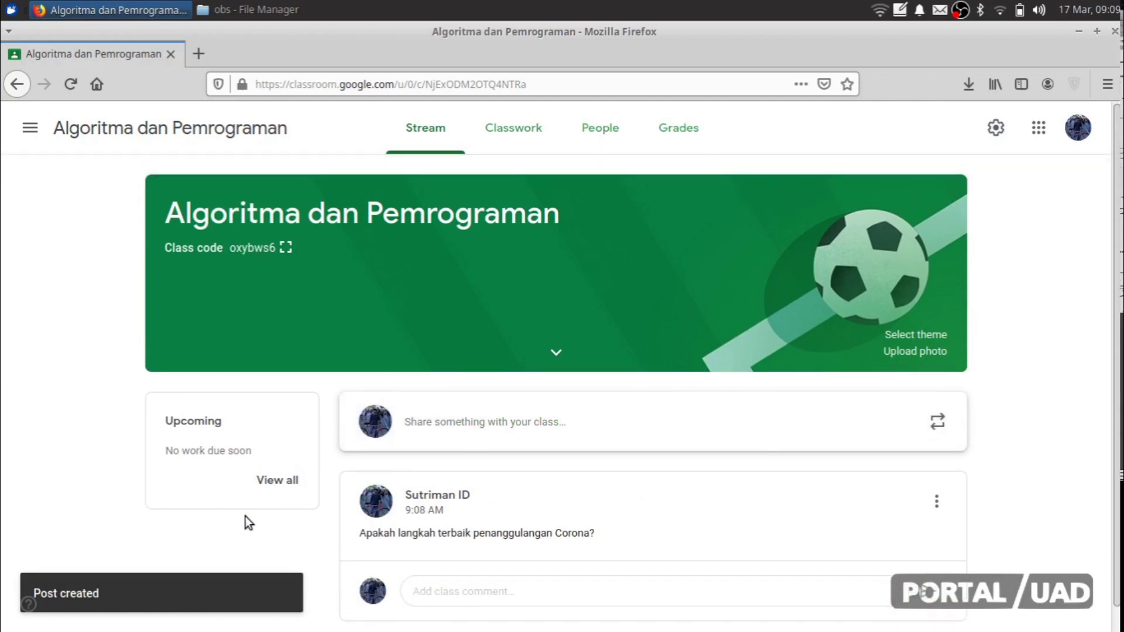
# Step: On the Classwork page, create a new Assignment and dismiss the materials tip
pyautogui.click(515, 129)
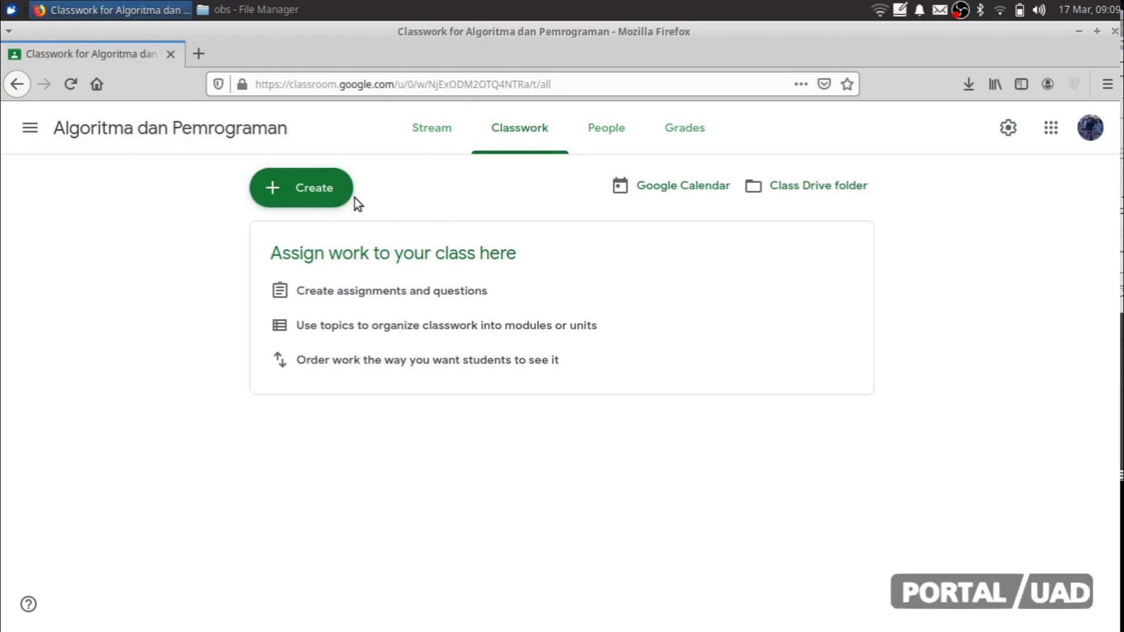
pyautogui.click(329, 197)
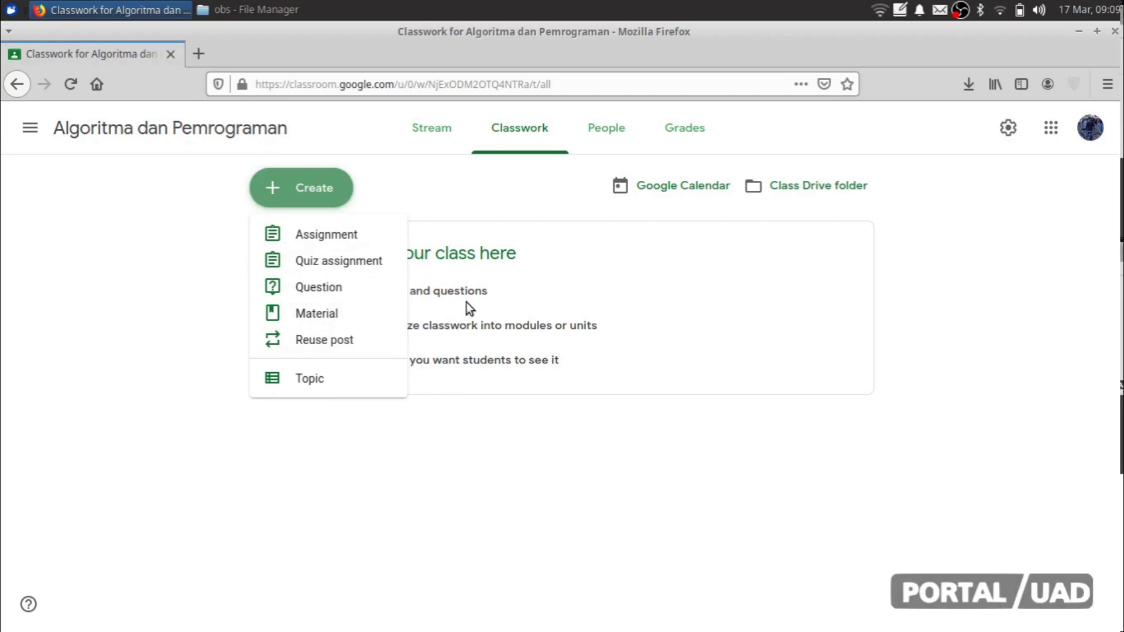
pyautogui.click(353, 231)
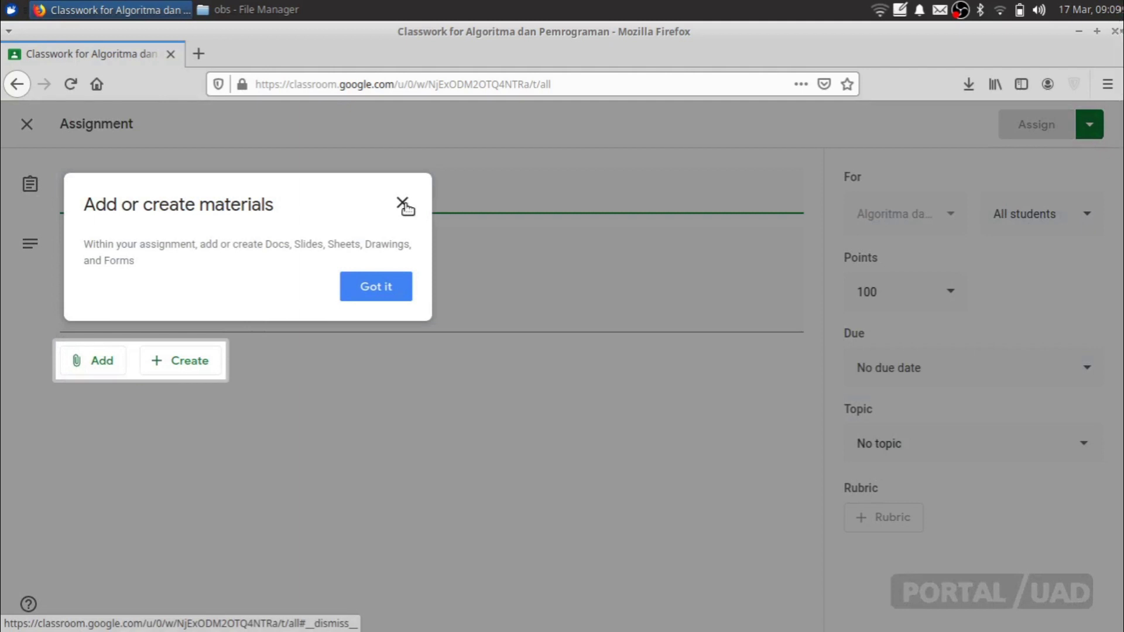
pyautogui.click(402, 204)
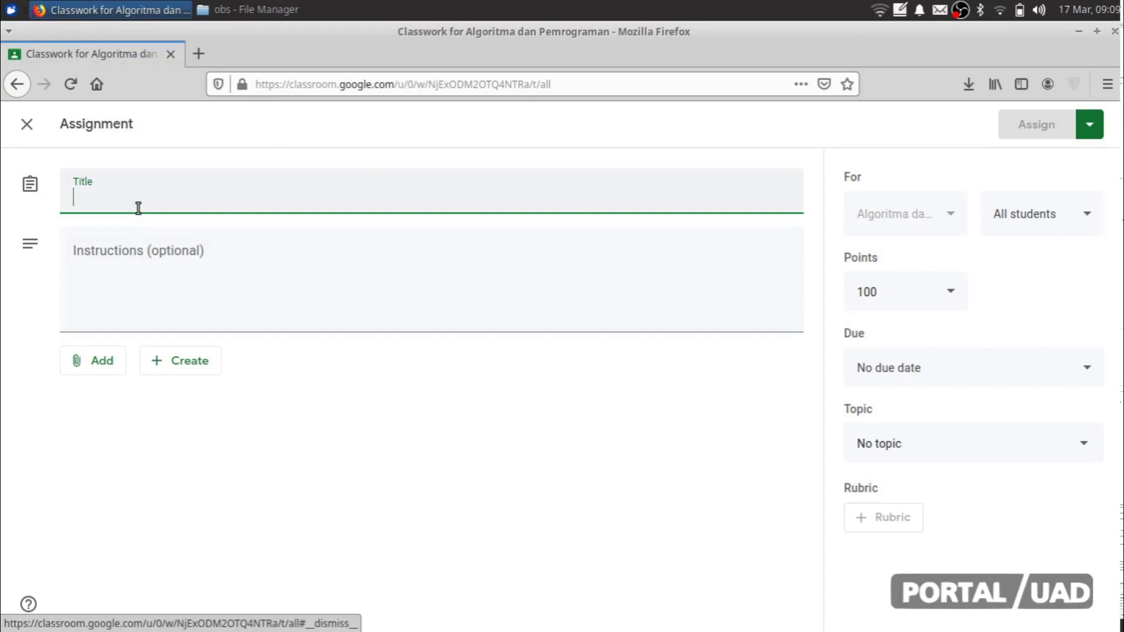
# Step: Title the assignment 'Tugas kuliah ke 13'
pyautogui.write('Tugas pebg')
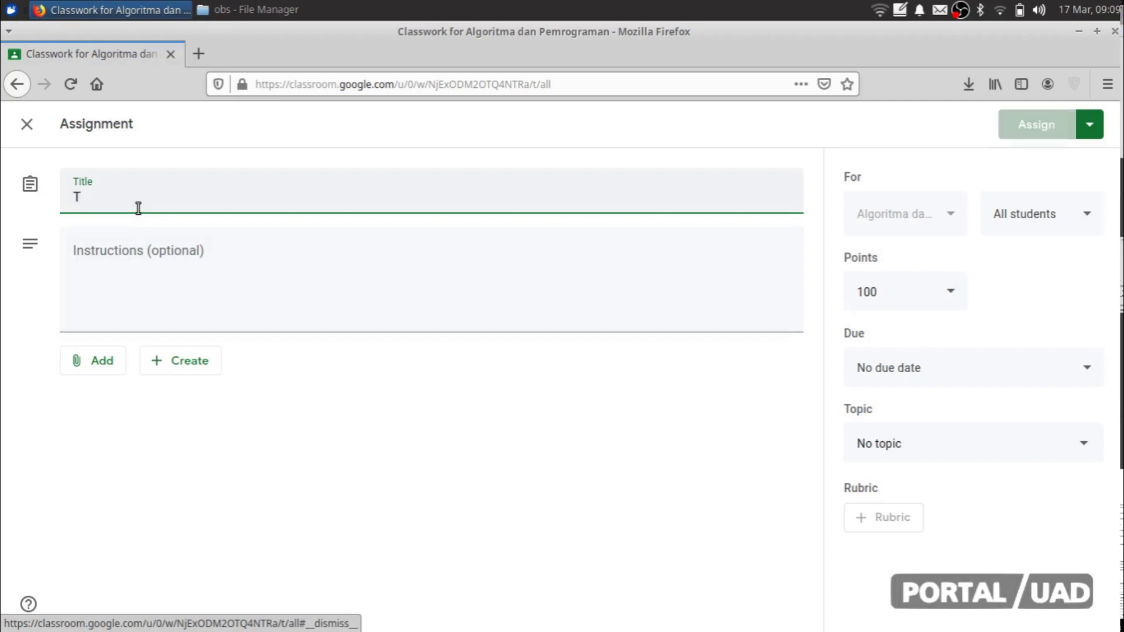
pyautogui.press('BackSpace')
pyautogui.press('BackSpace')
pyautogui.write('ngg')
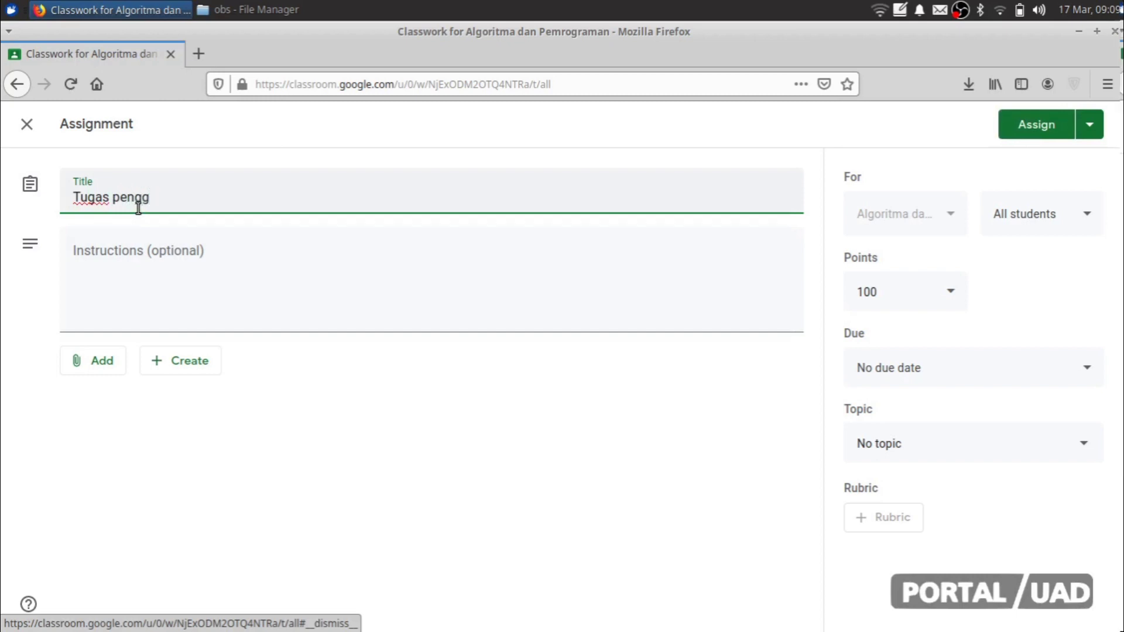
pyautogui.doubleClick(139, 208)
pyautogui.write('kuliah ke 13')
# Step: Add the instructions 'pelajari halaman 14, dan tuliskan jawaban disini.' without attaching anything
pyautogui.click(177, 275)
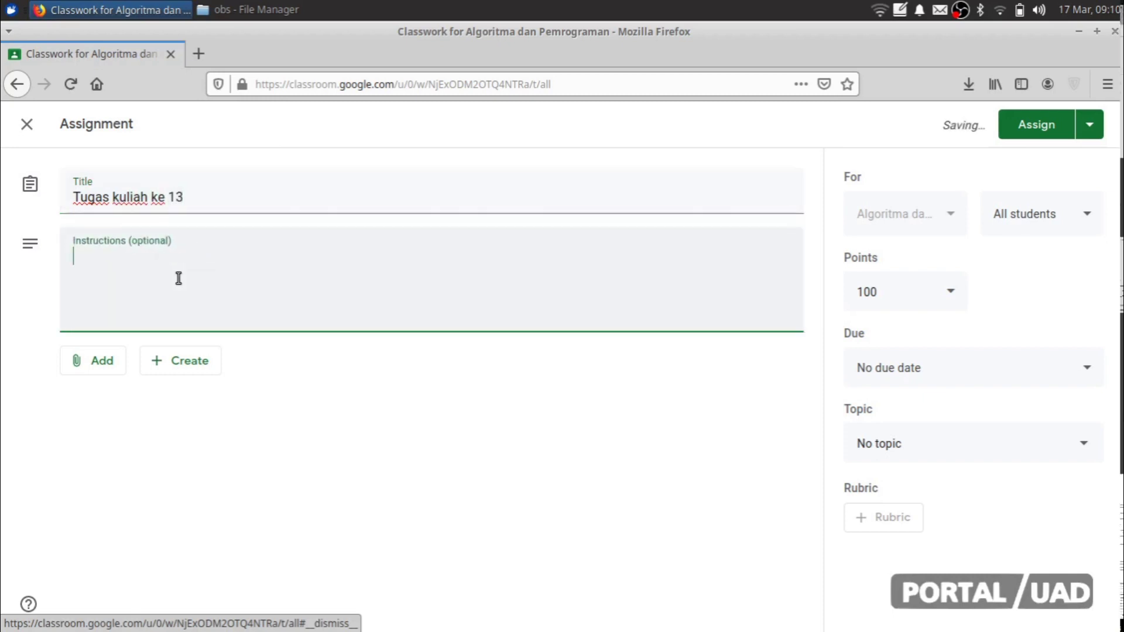
pyautogui.write('pelajari halaman 14, dan')
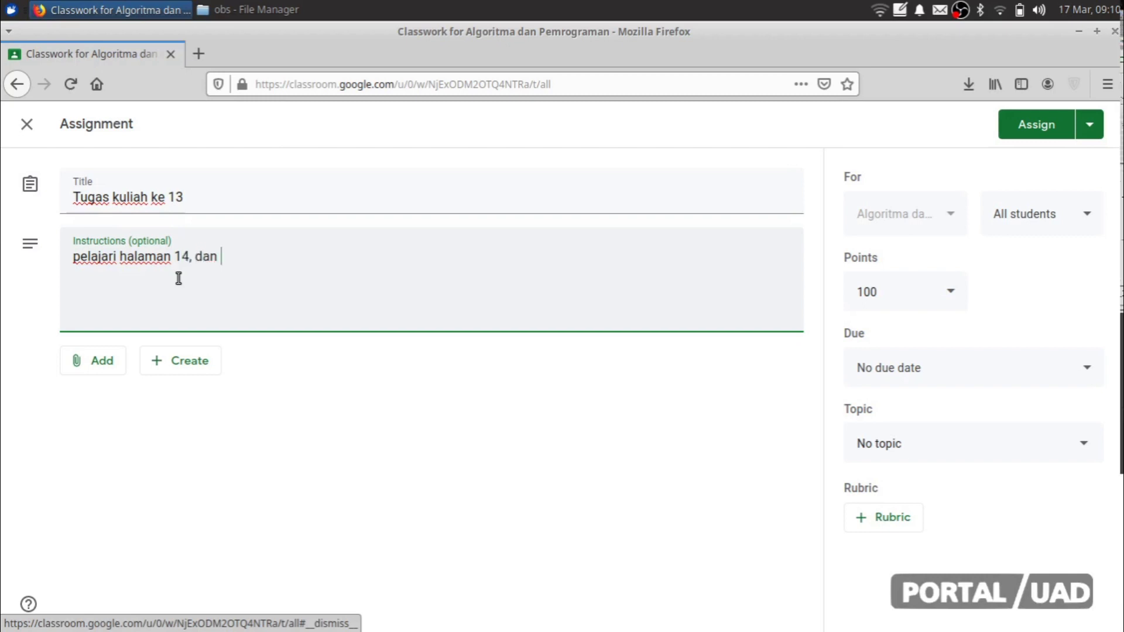
pyautogui.write('tulsak')
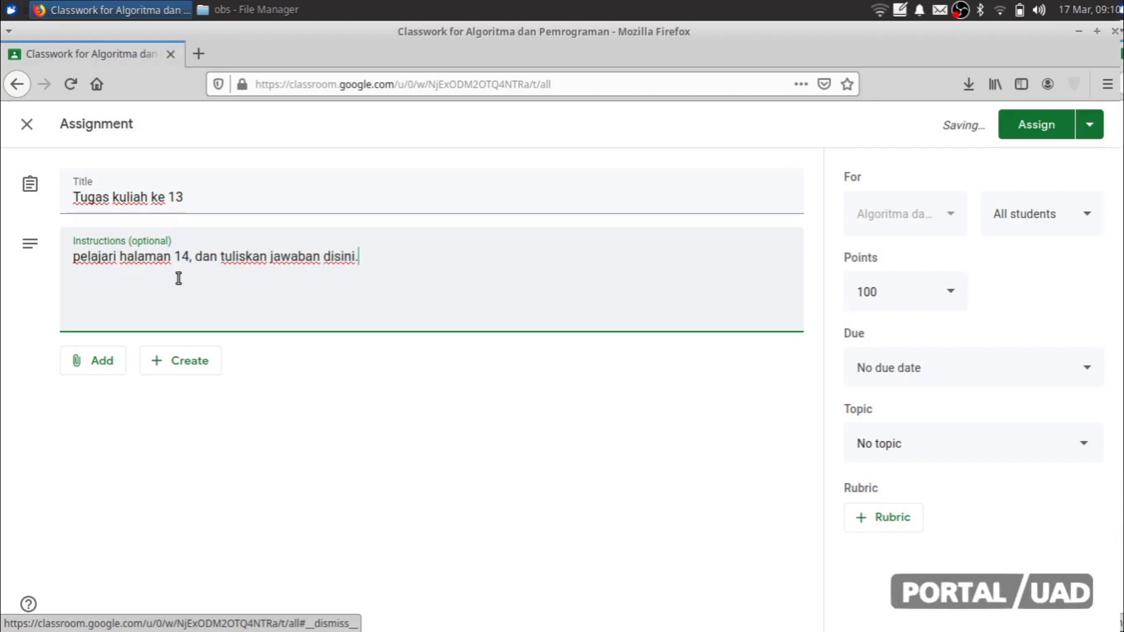
pyautogui.click(97, 377)
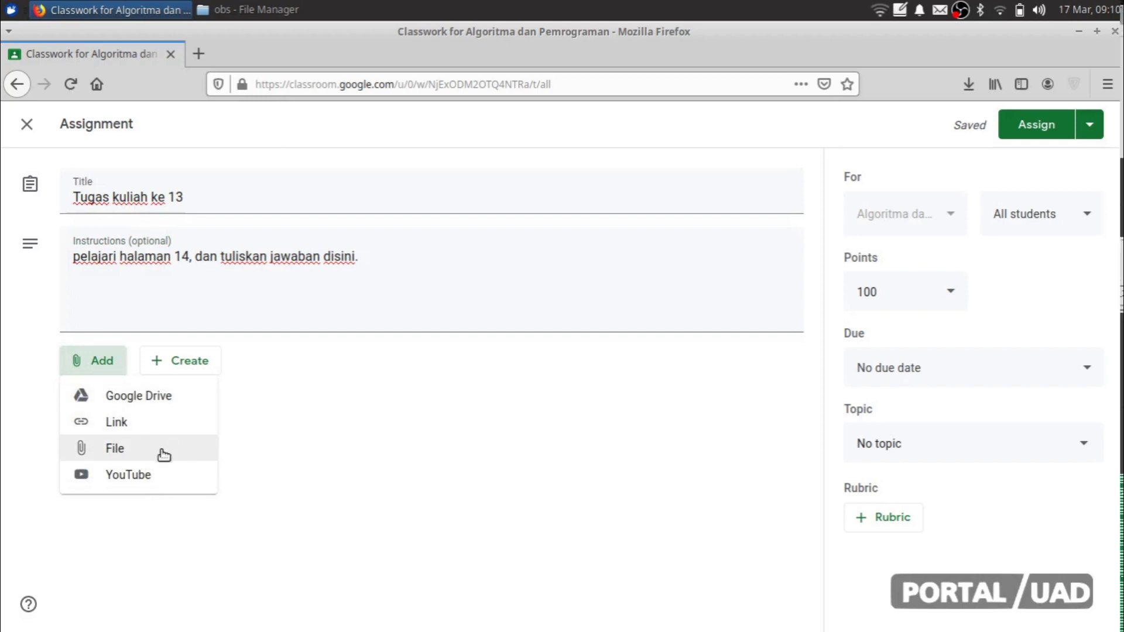
pyautogui.click(658, 264)
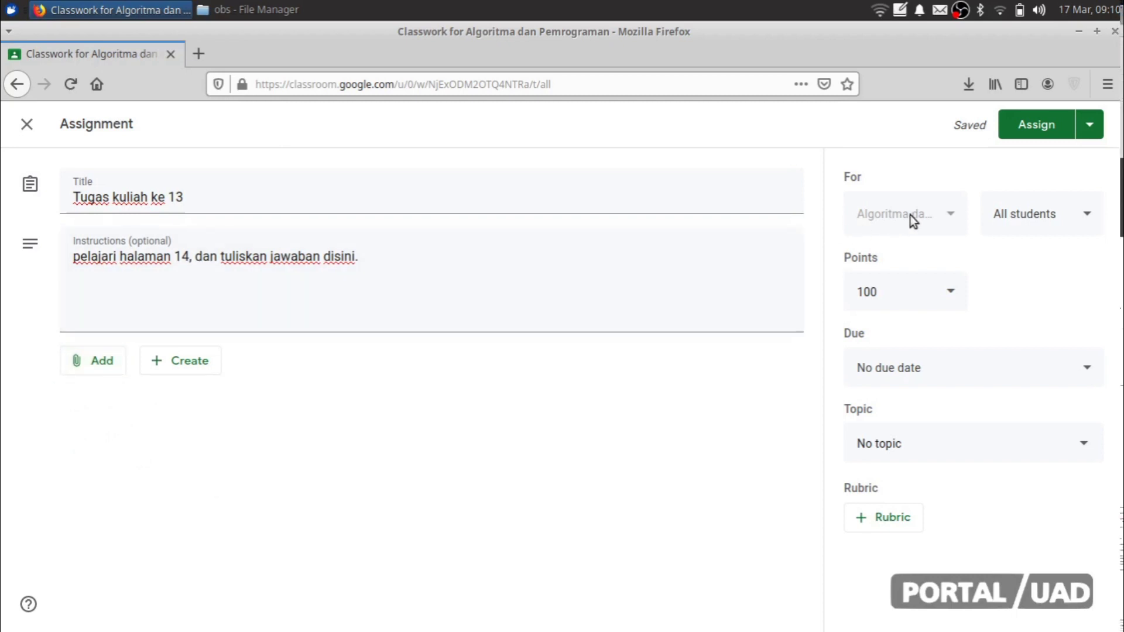
# Step: Keep the assignment for all students at 100 points
pyautogui.click(1056, 221)
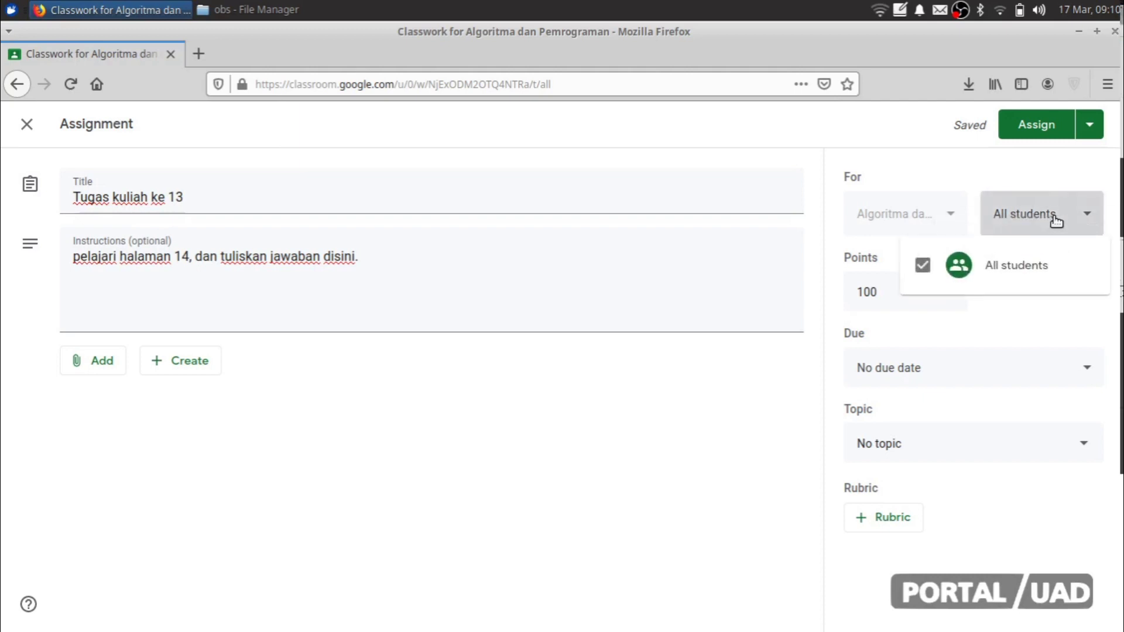
pyautogui.click(1056, 221)
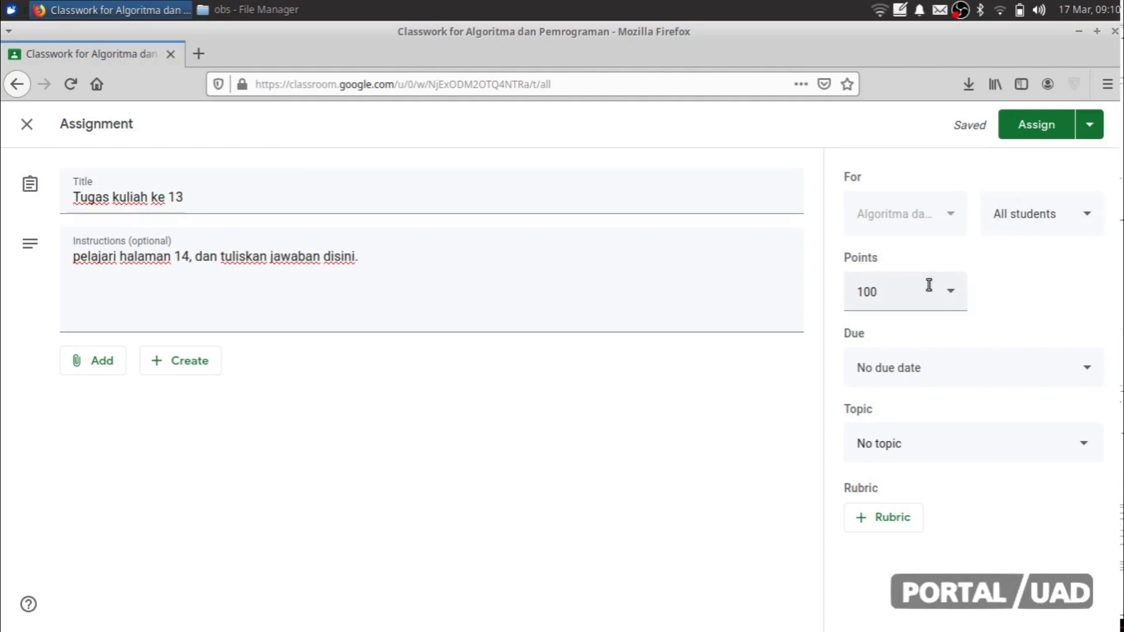
pyautogui.click(909, 291)
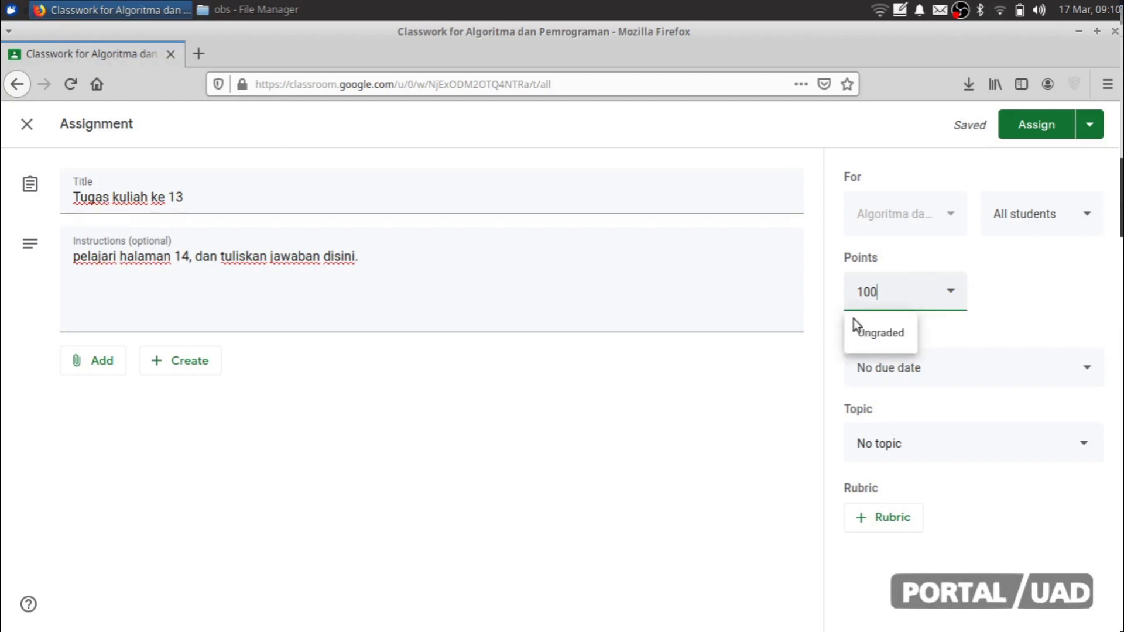
pyautogui.click(743, 368)
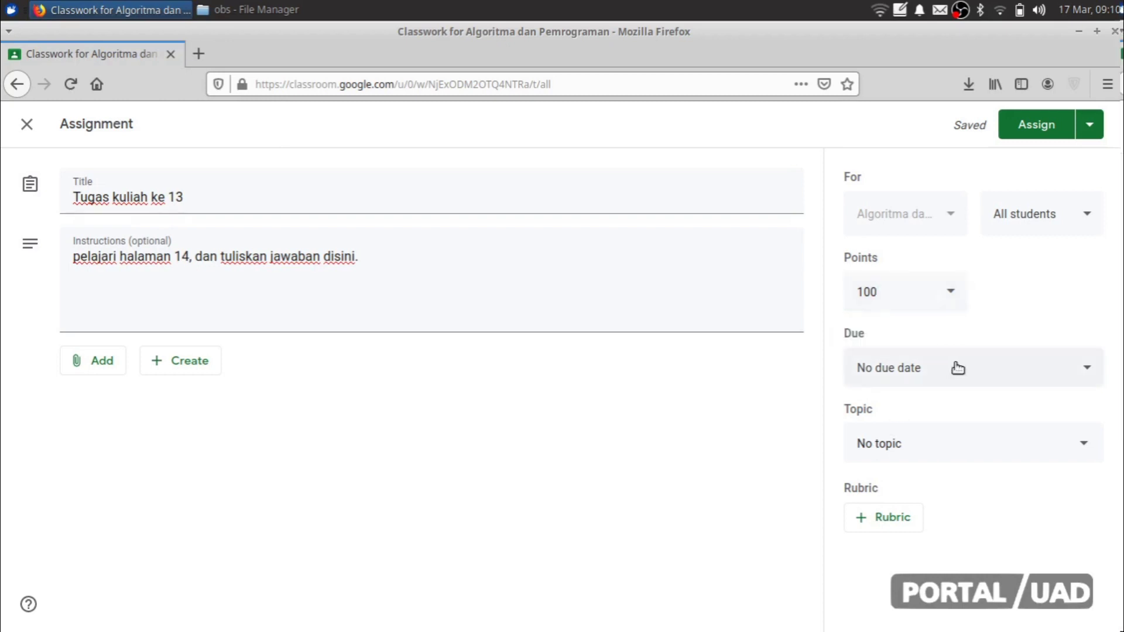
# Step: Set the due date to tomorrow, Mar 18, 2020, and leave it with no topic
pyautogui.click(957, 367)
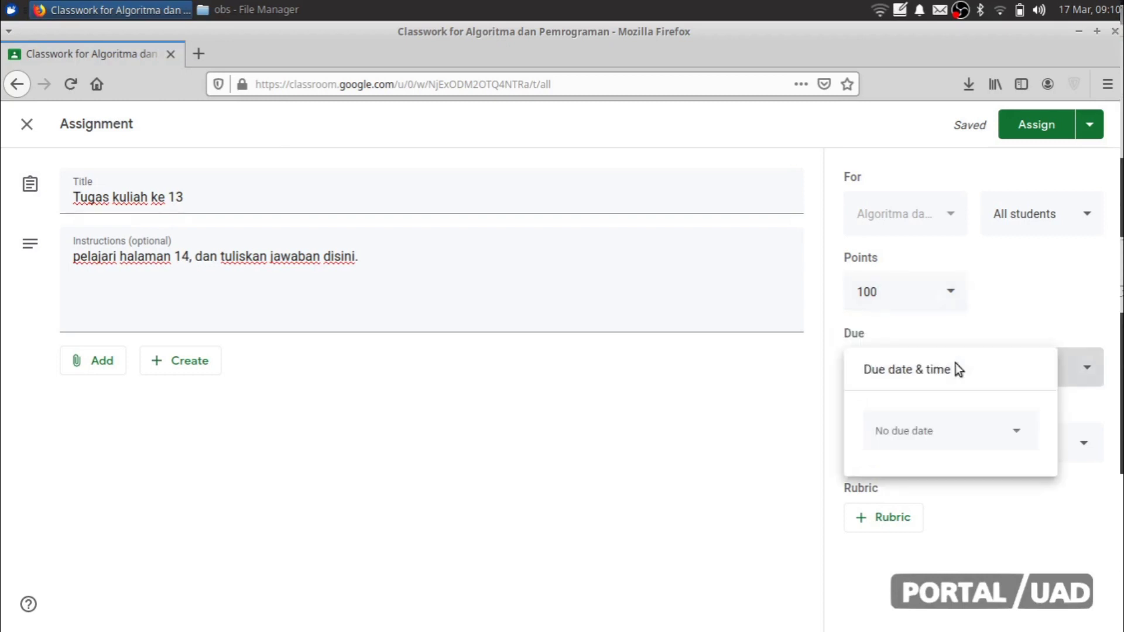
pyautogui.click(990, 434)
pyautogui.click(728, 440)
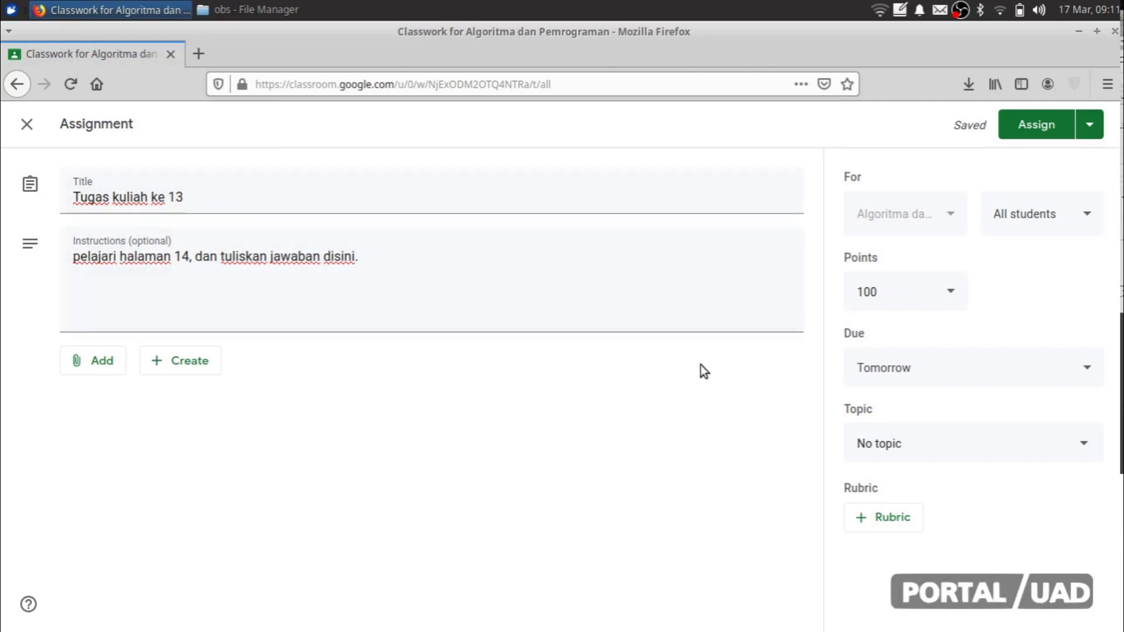
pyautogui.click(878, 366)
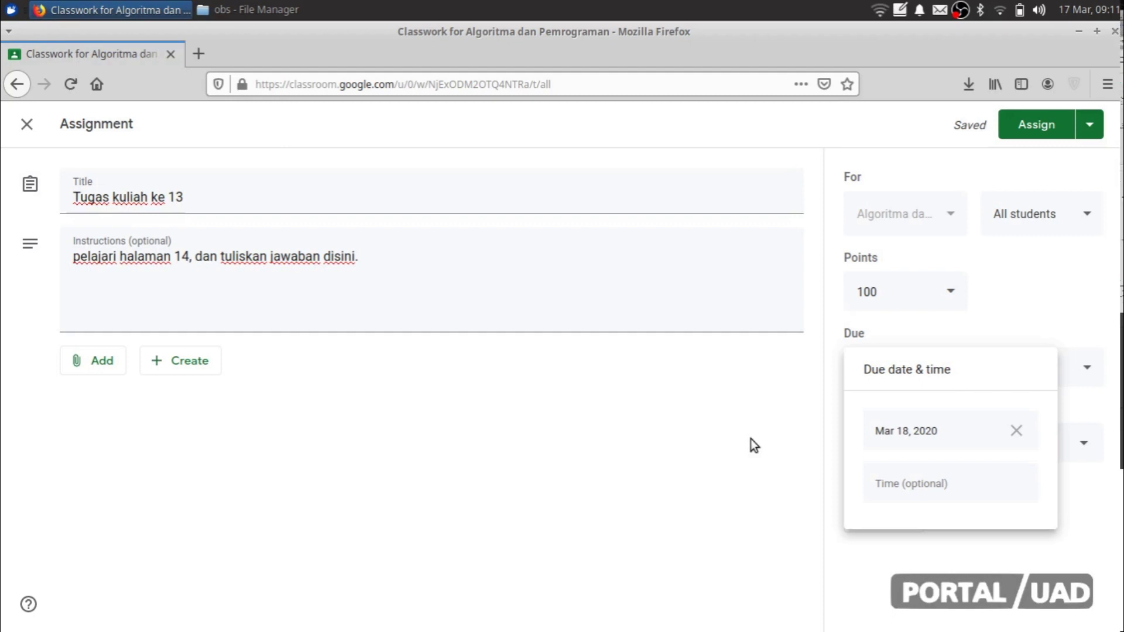
pyautogui.click(750, 438)
pyautogui.click(988, 446)
pyautogui.click(721, 446)
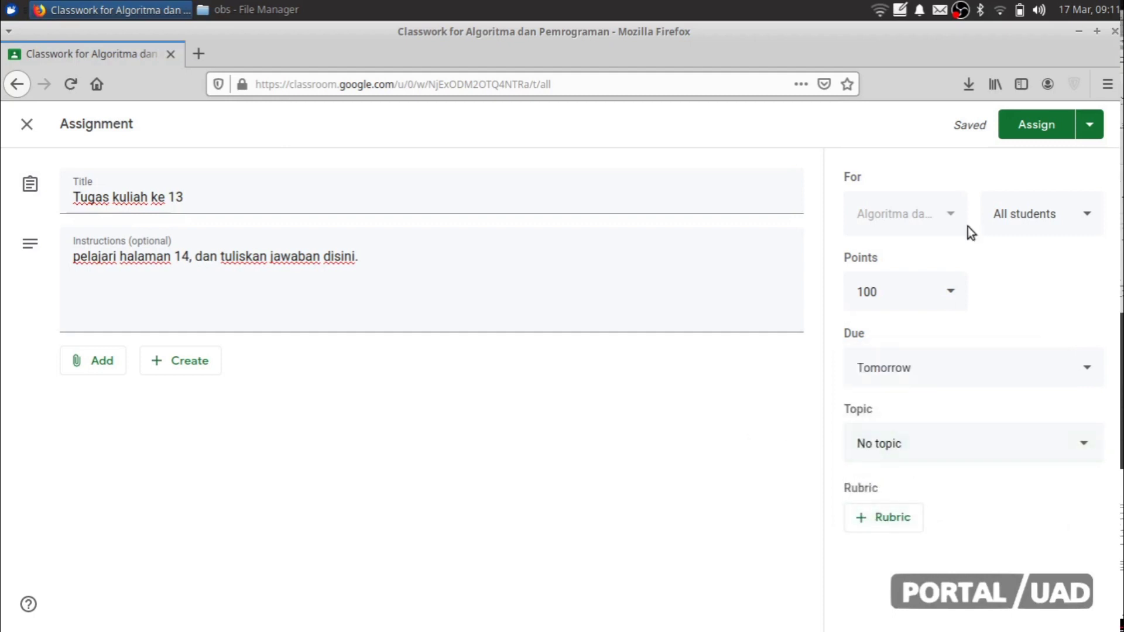
# Step: Assign 'Tugas kuliah ke 13', dismiss the topic tip, and return to the class Stream
pyautogui.click(1032, 131)
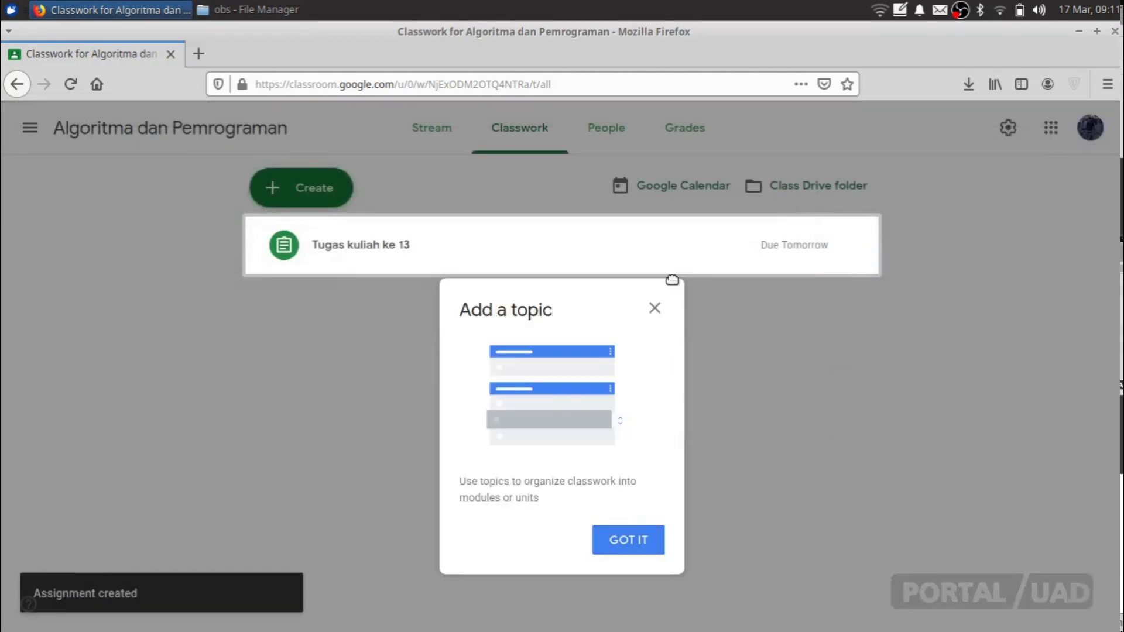
pyautogui.click(656, 310)
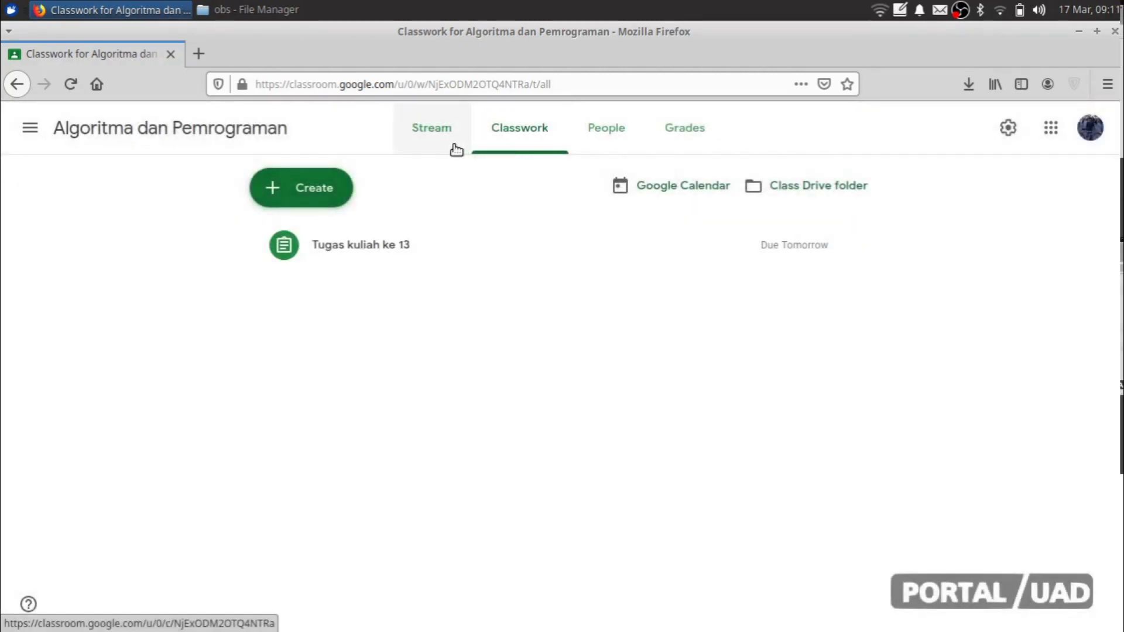
pyautogui.click(624, 137)
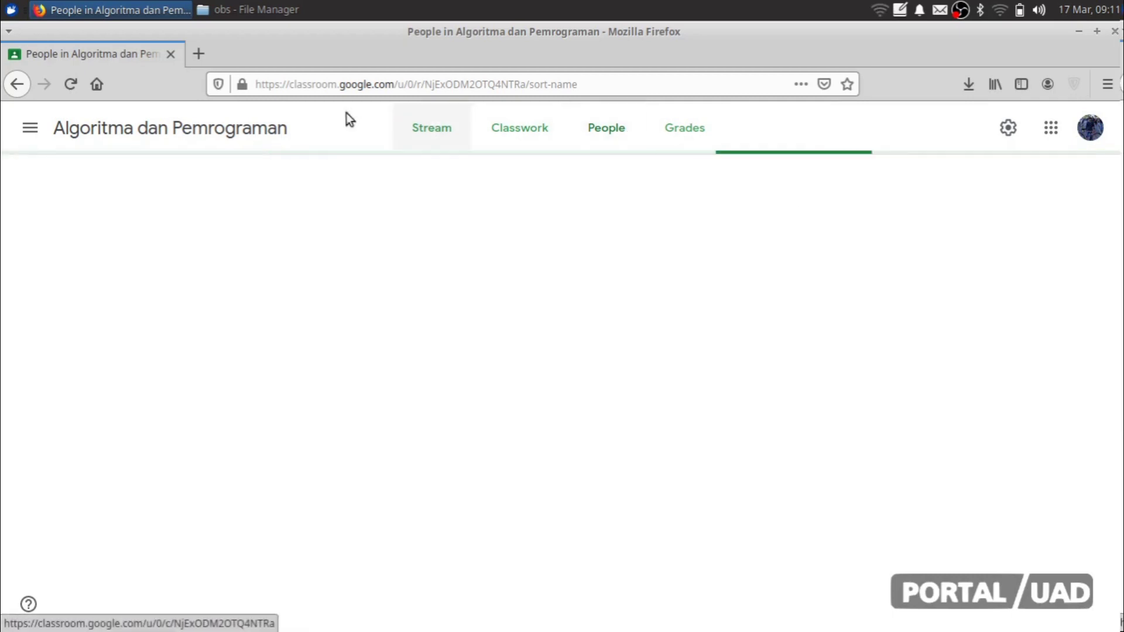
pyautogui.click(221, 130)
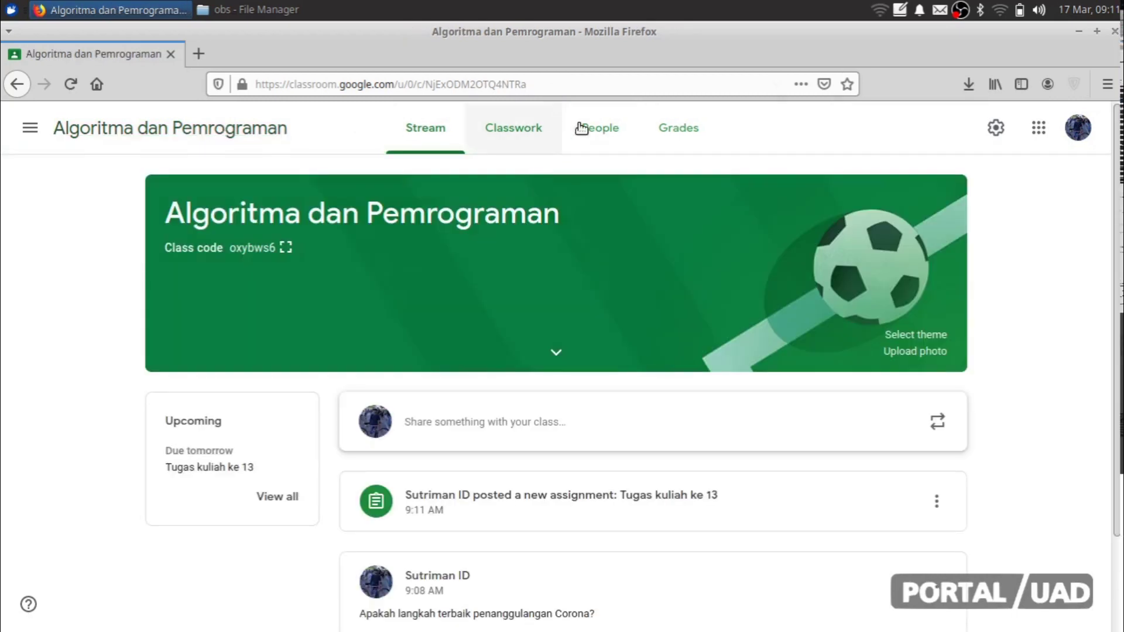
pyautogui.click(601, 130)
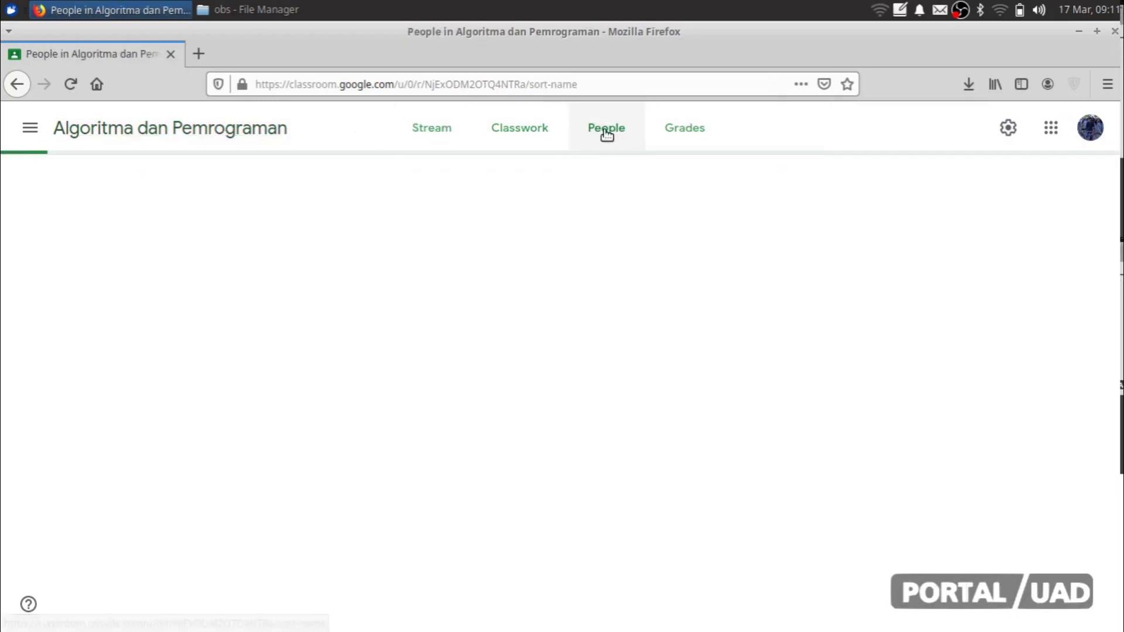
pyautogui.click(231, 124)
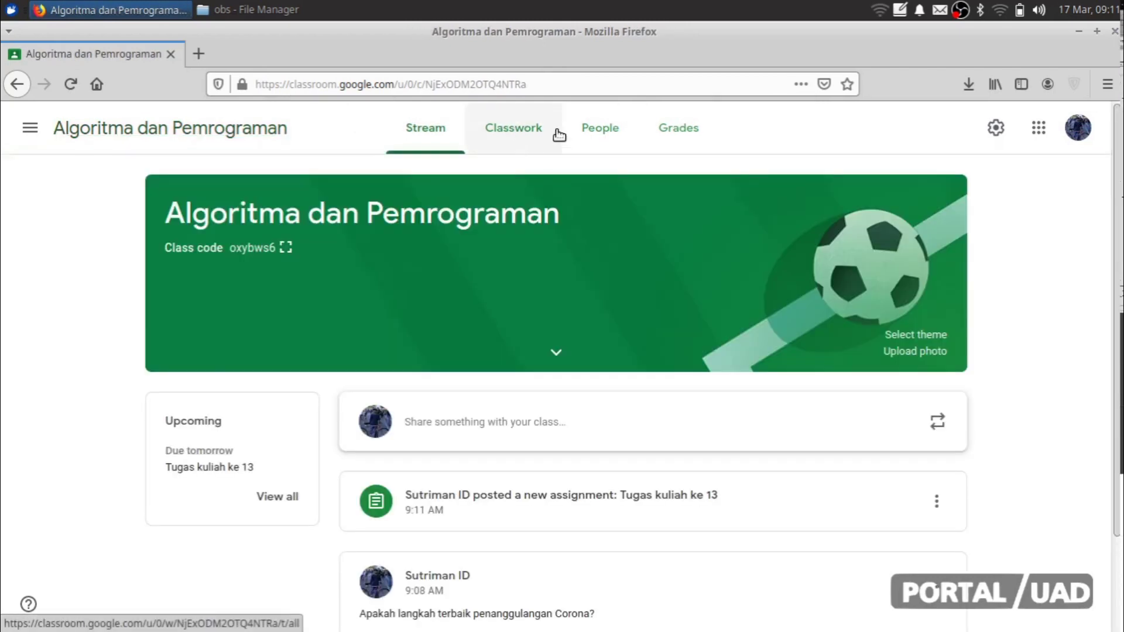
pyautogui.click(598, 129)
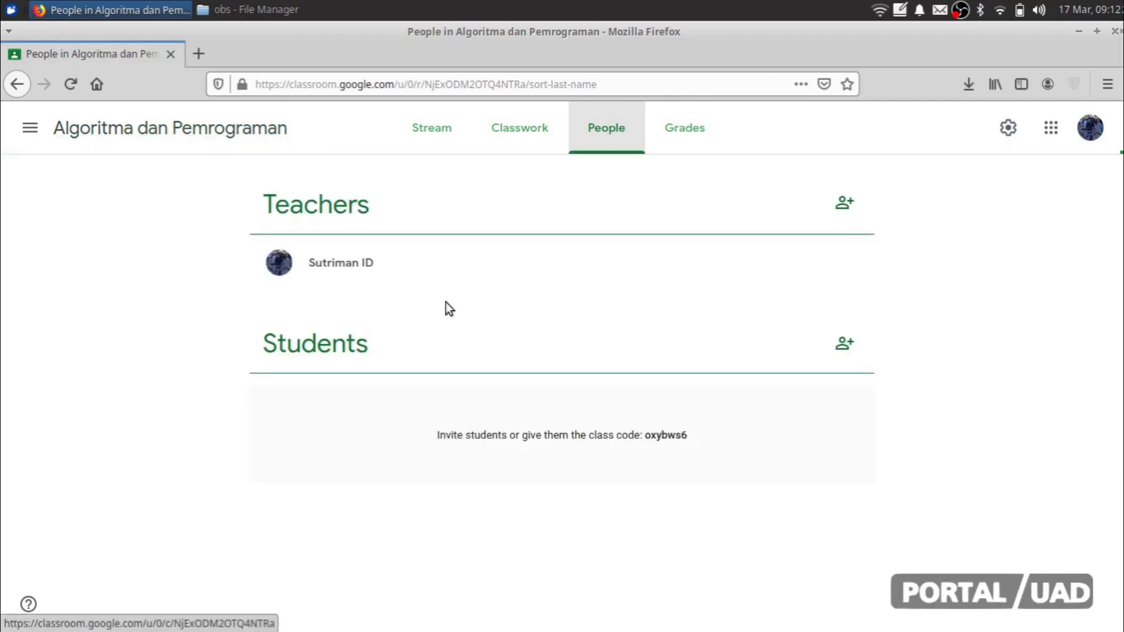
pyautogui.click(844, 343)
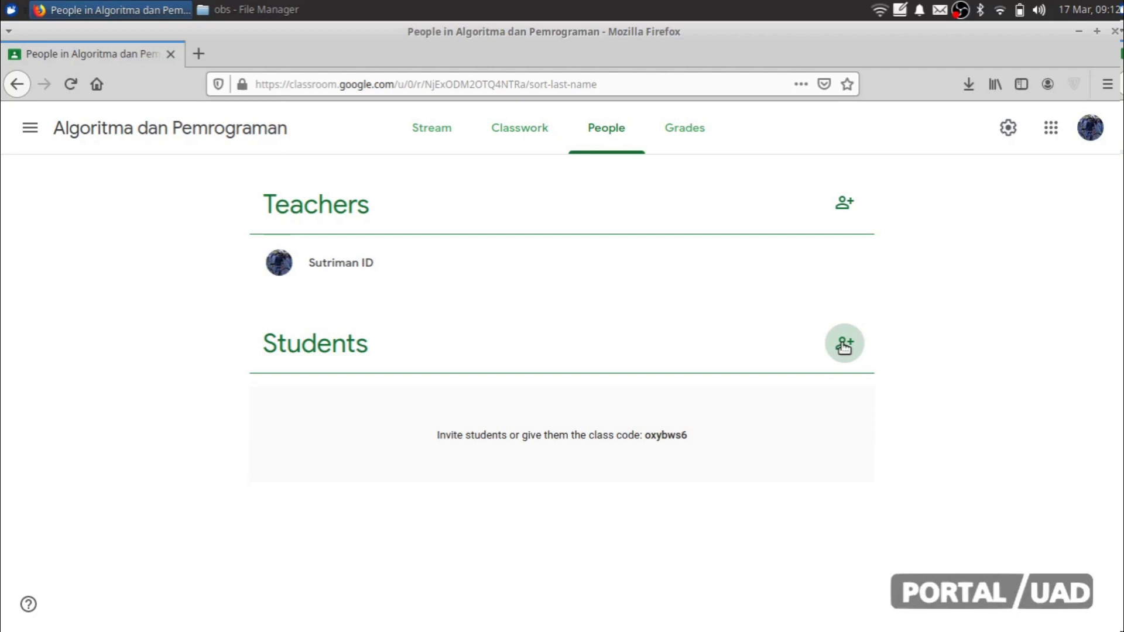
pyautogui.click(849, 347)
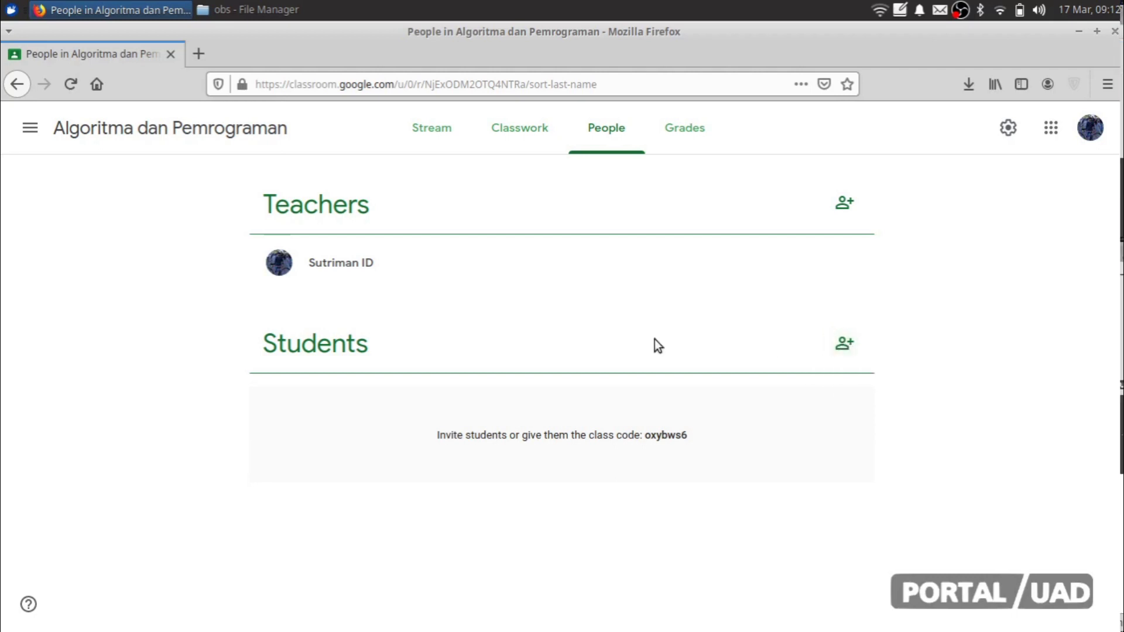
pyautogui.click(848, 348)
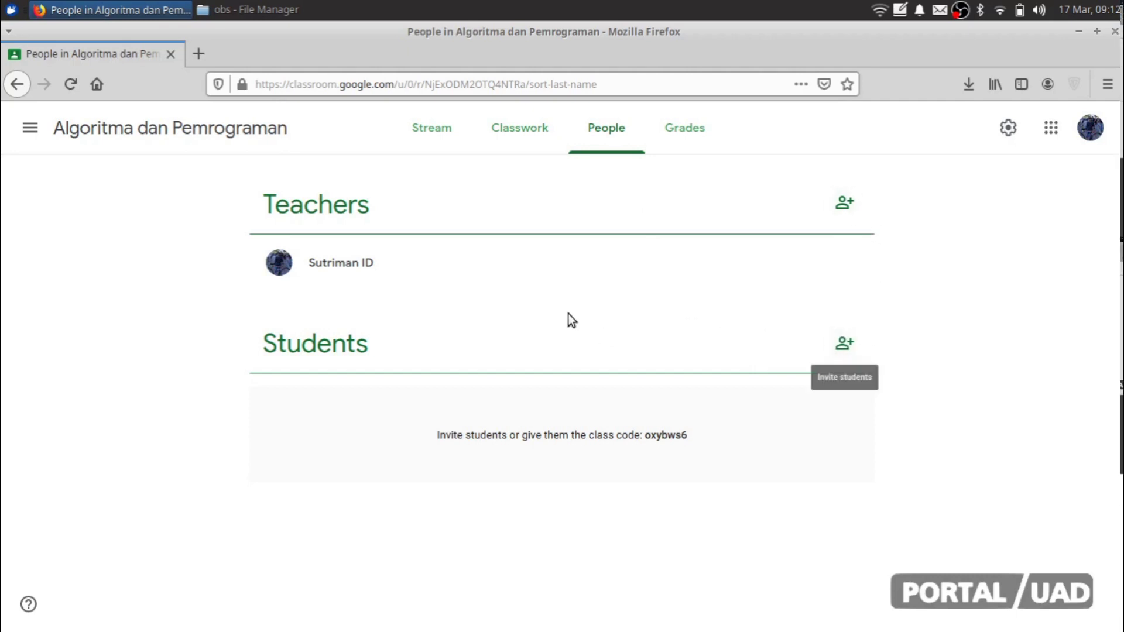
pyautogui.click(857, 349)
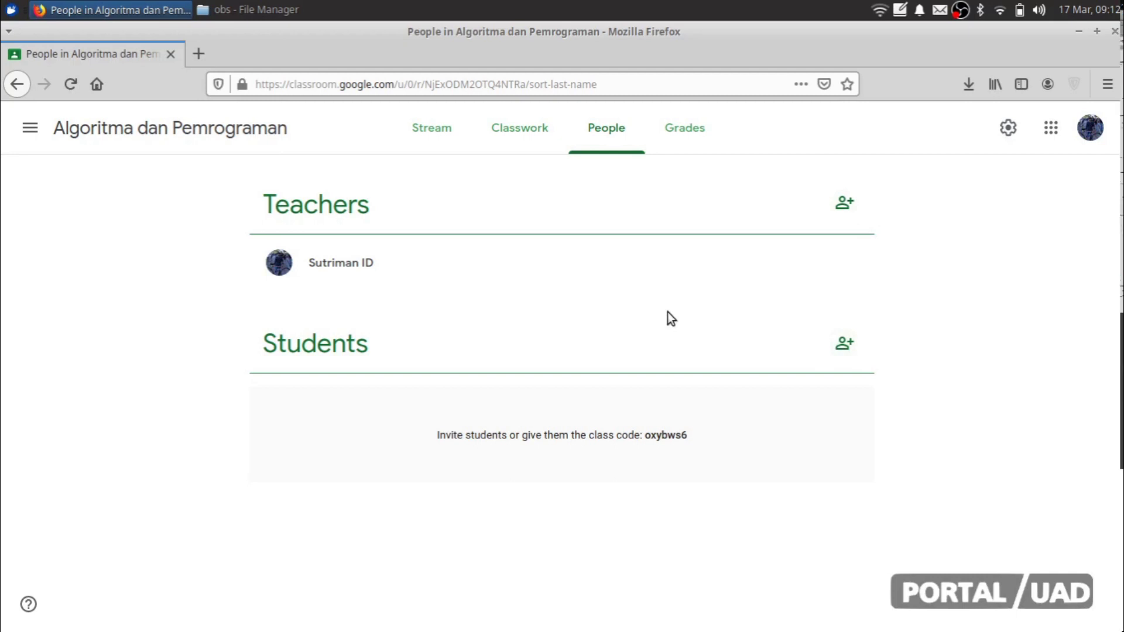
pyautogui.click(846, 203)
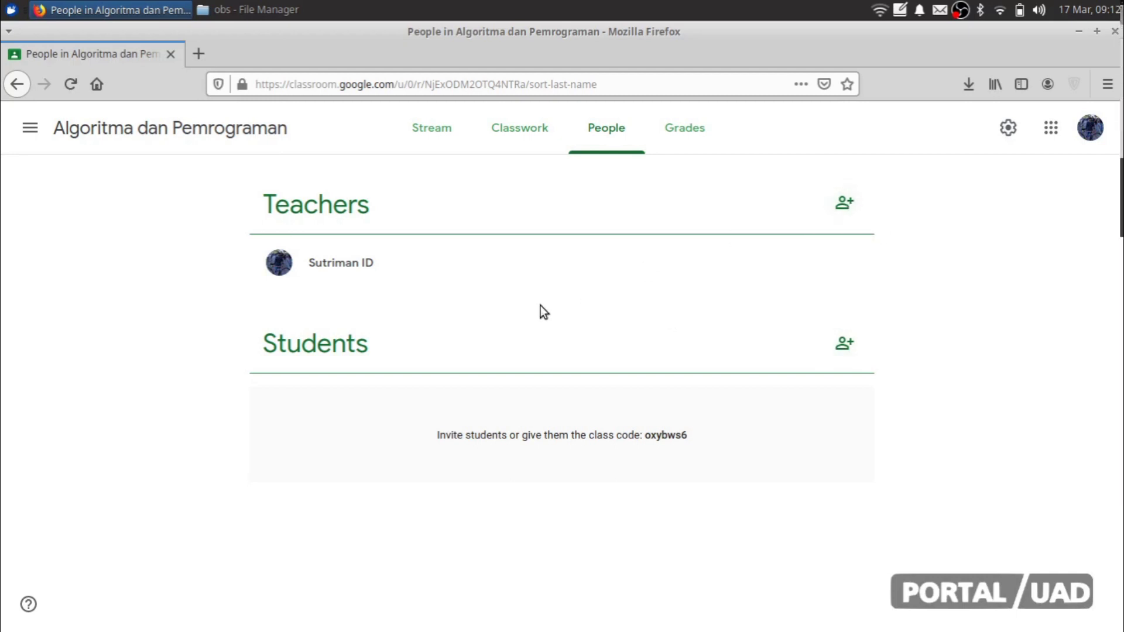
pyautogui.click(187, 130)
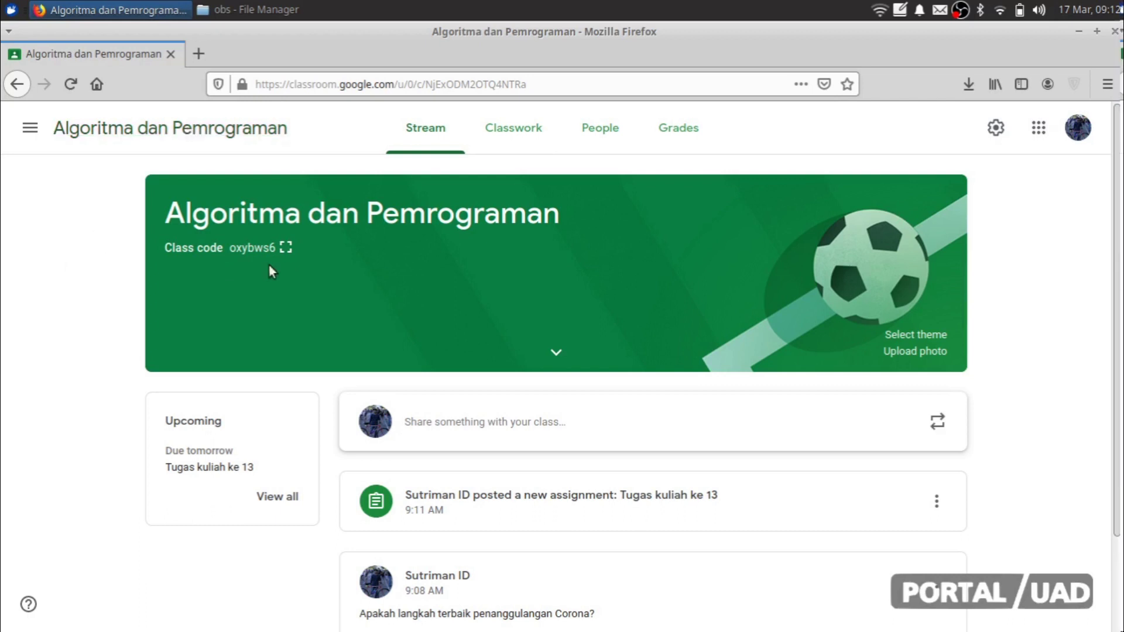
# Step: Select the class join code in the stream banner and open a new browser tab
pyautogui.doubleClick(254, 247)
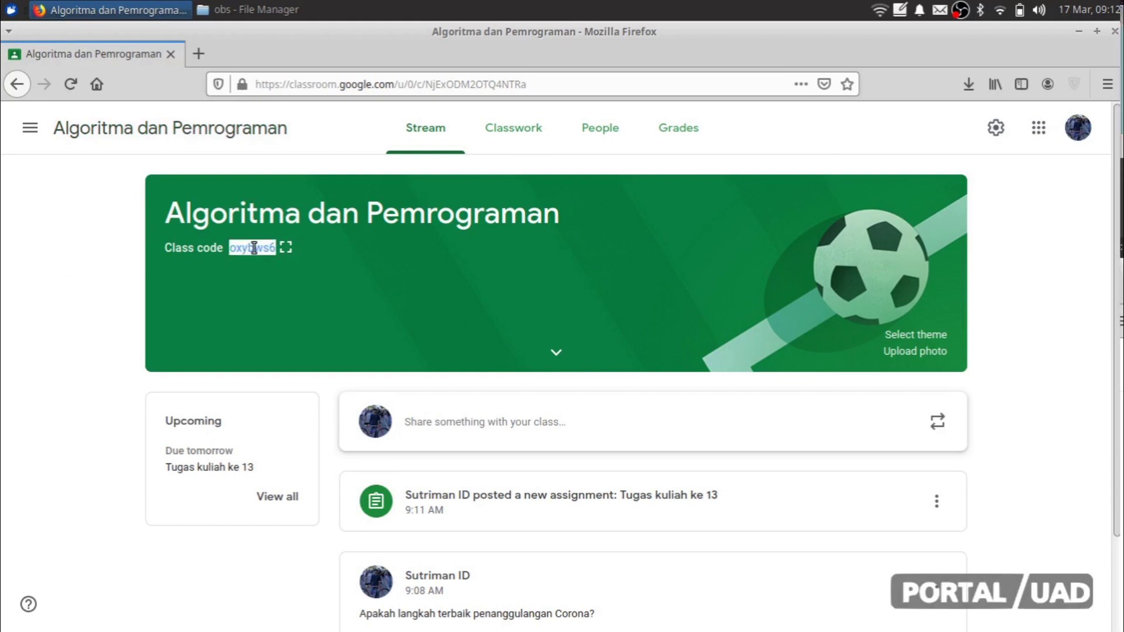
pyautogui.doubleClick(253, 248)
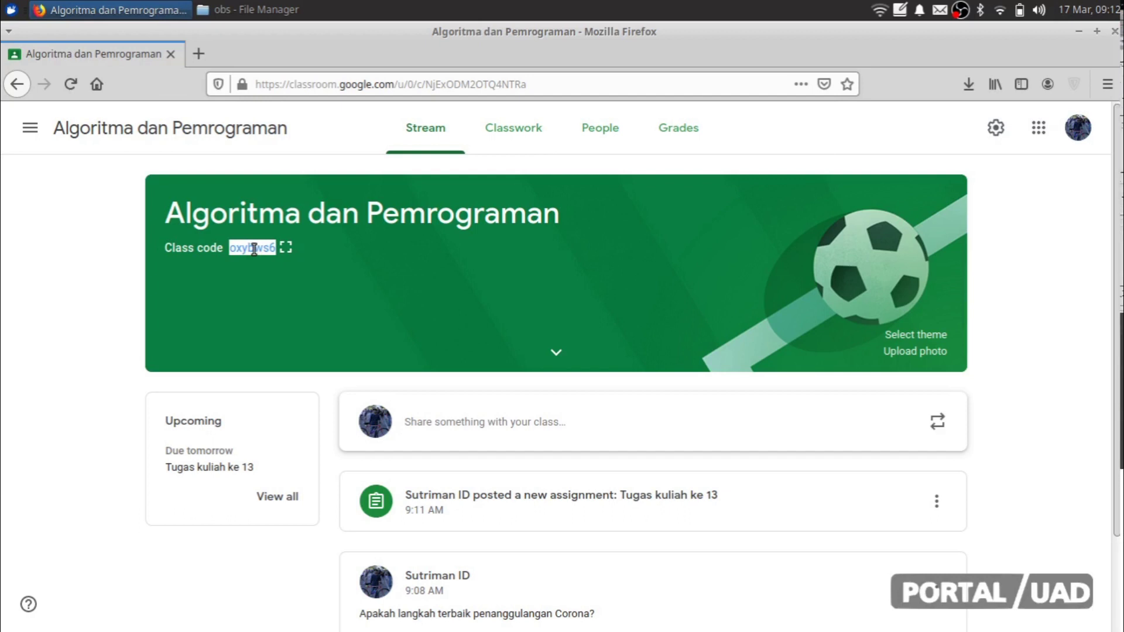
pyautogui.click(199, 52)
# Step: Load classroom.google.com, then change the address to /u/1/ for the second account
pyautogui.write('cs')
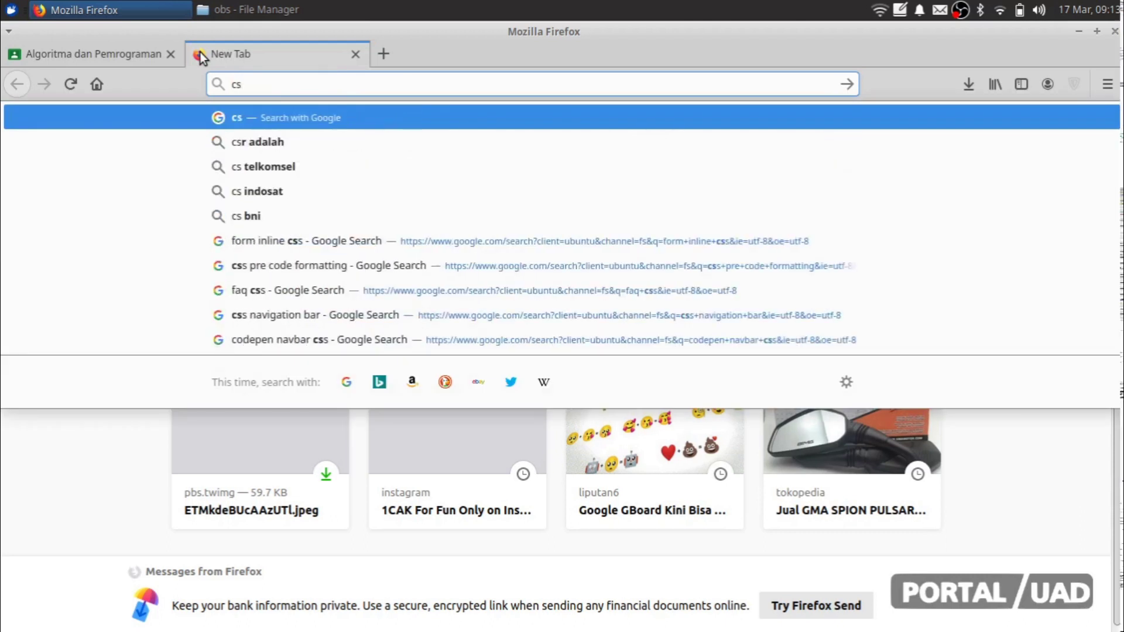
pyautogui.press('BackSpace')
pyautogui.write('lassroom.google.com/')
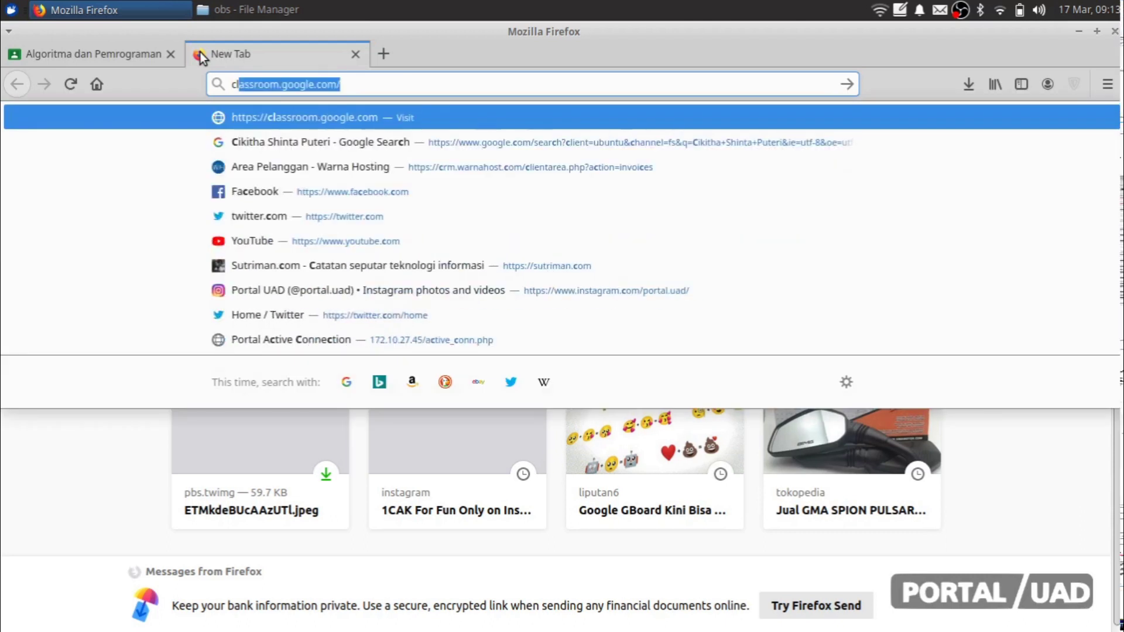
pyautogui.press('Right')
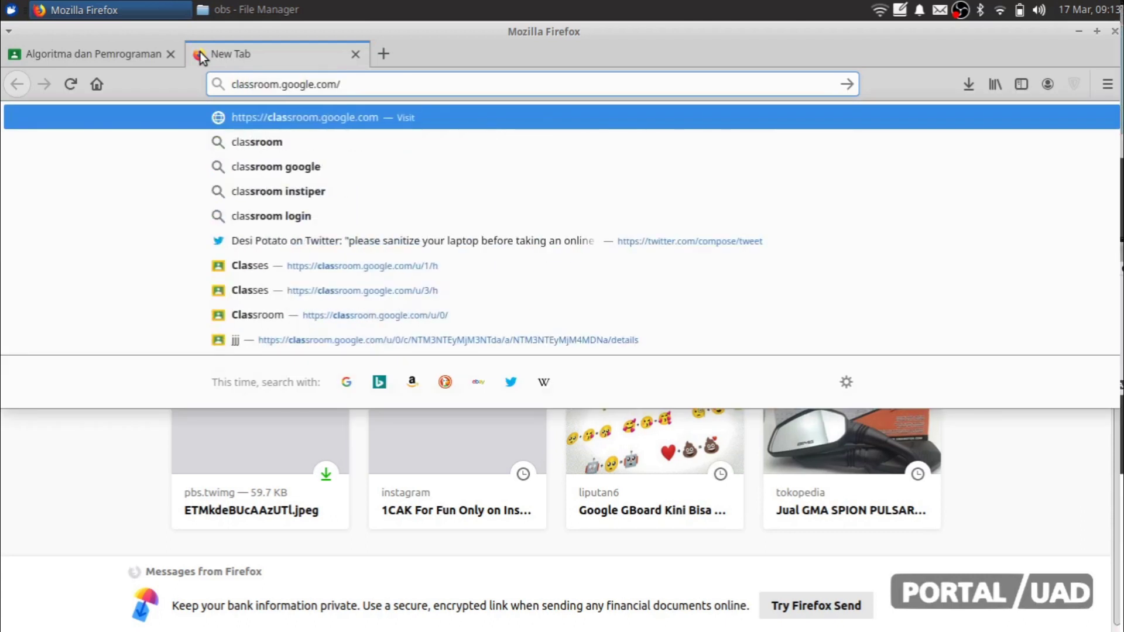
pyautogui.press('Return')
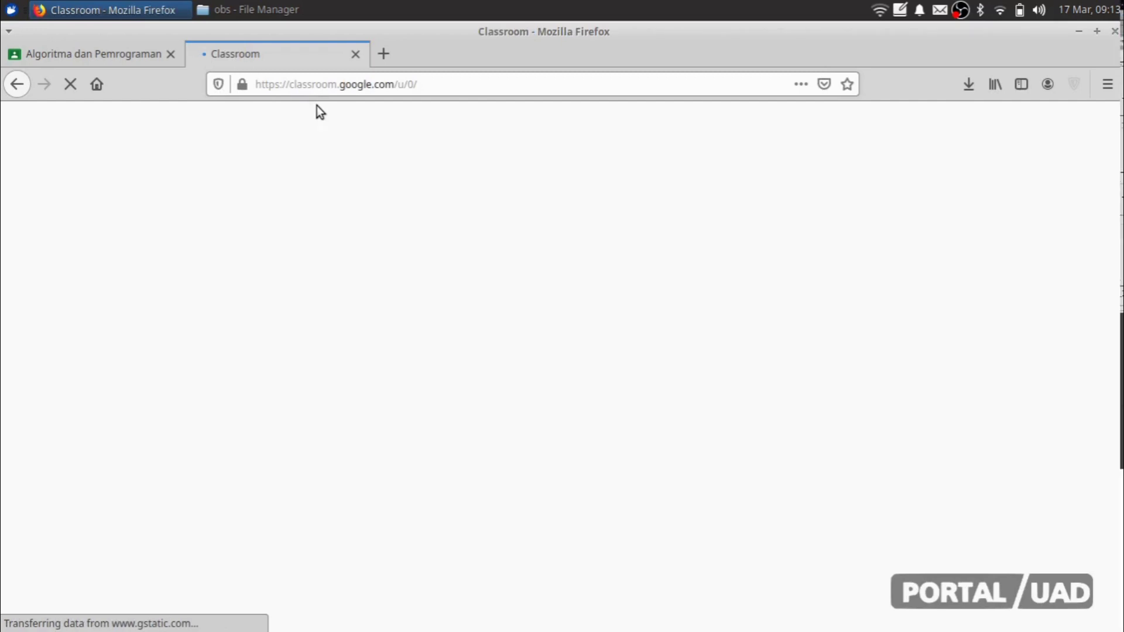
pyautogui.click(586, 93)
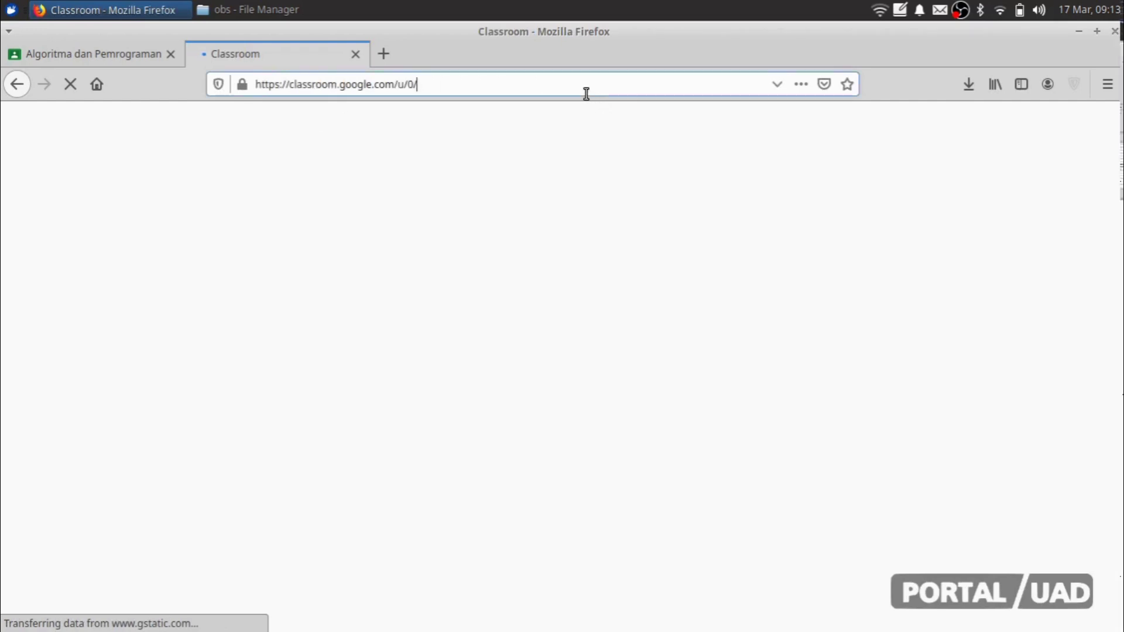
pyautogui.press('Delete')
pyautogui.write('1')
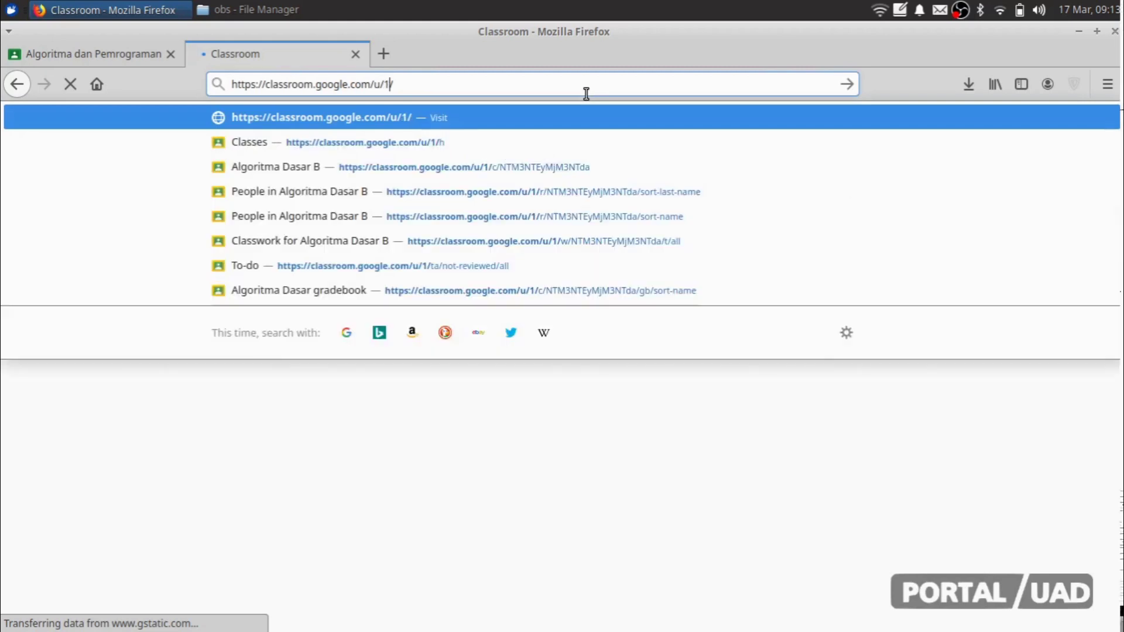
pyautogui.press('Return')
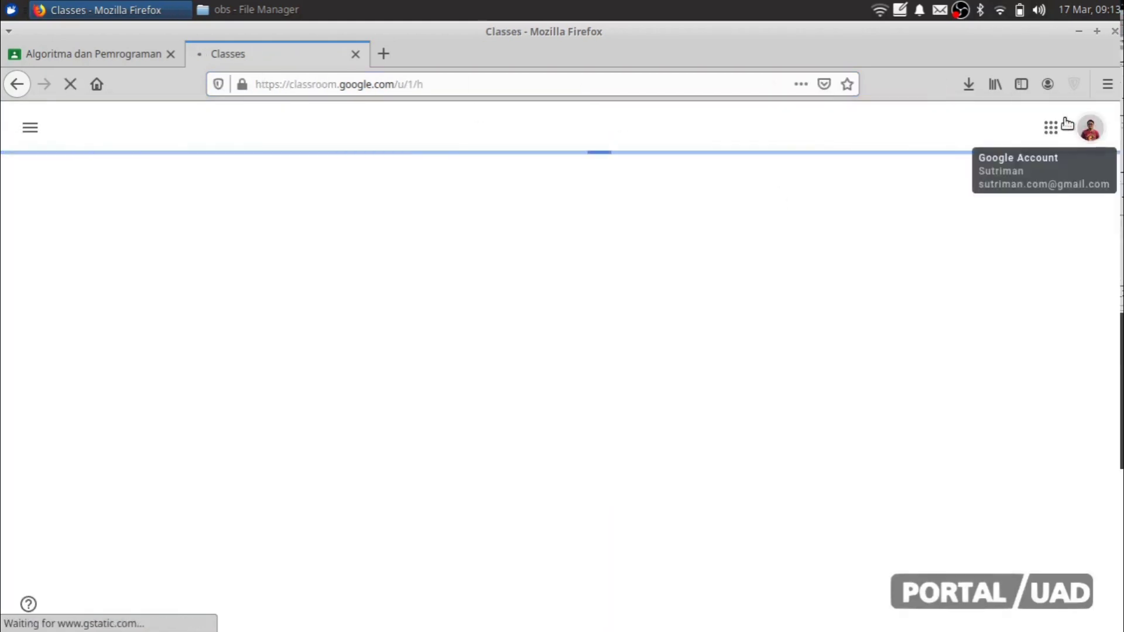
# Step: Return to the Algoritma dan Pemrograman class tab and clear the class code selection
pyautogui.click(125, 51)
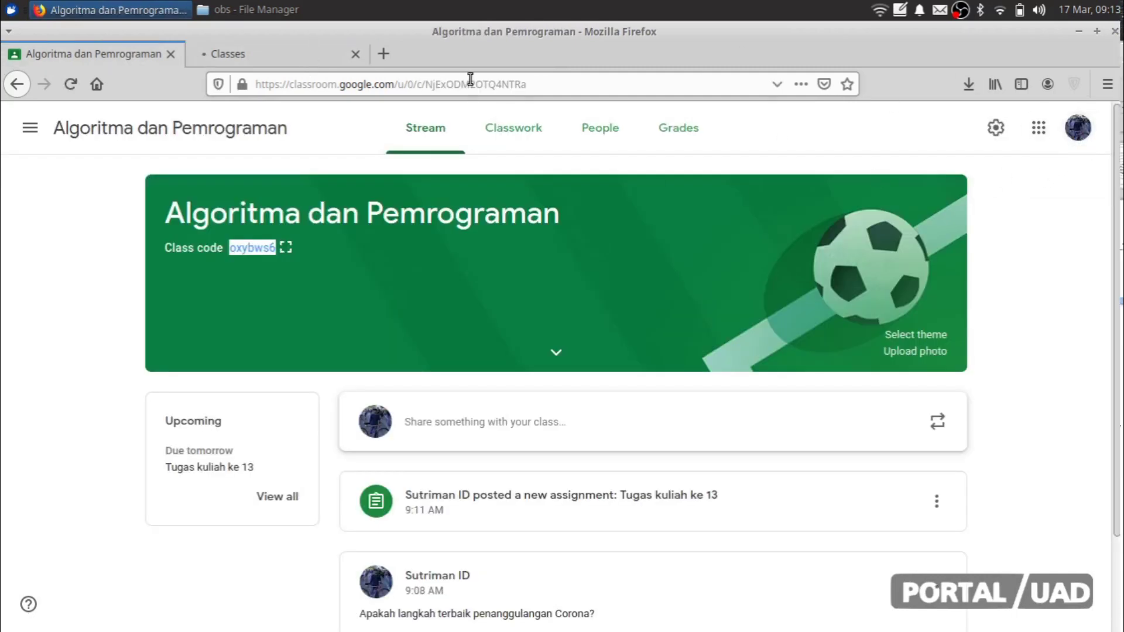
pyautogui.click(308, 52)
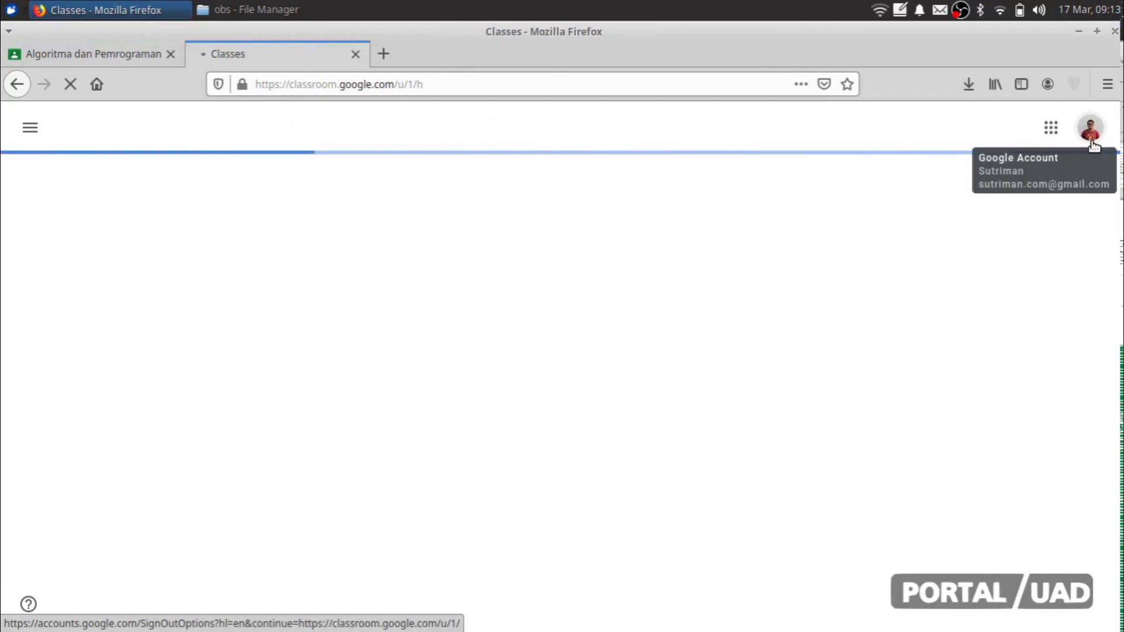
pyautogui.click(110, 56)
pyautogui.click(58, 276)
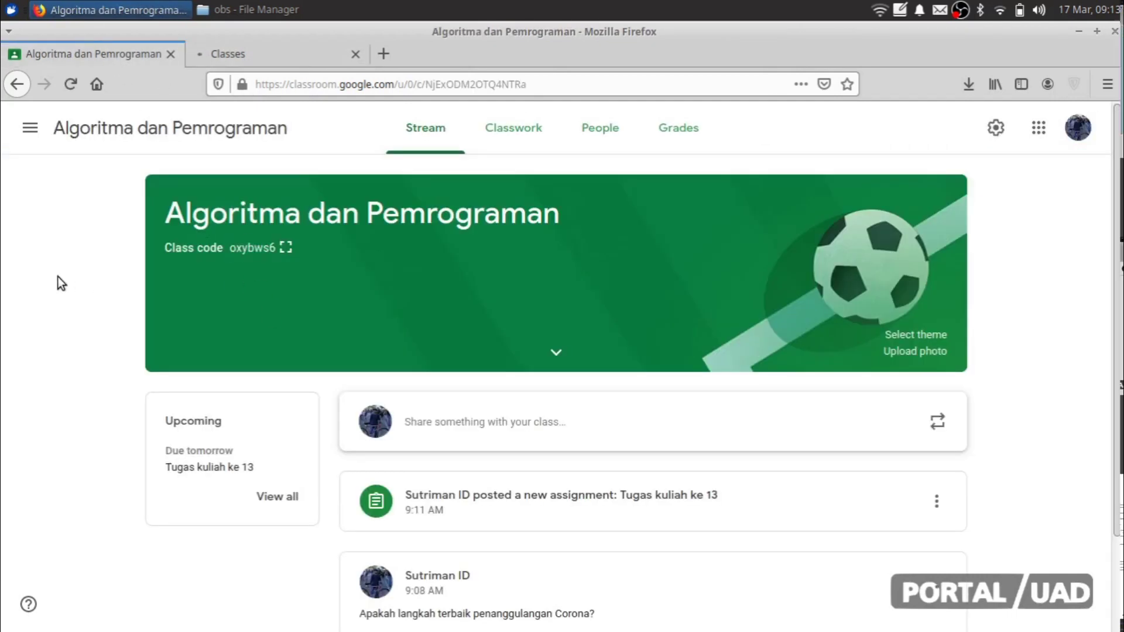
pyautogui.click(274, 62)
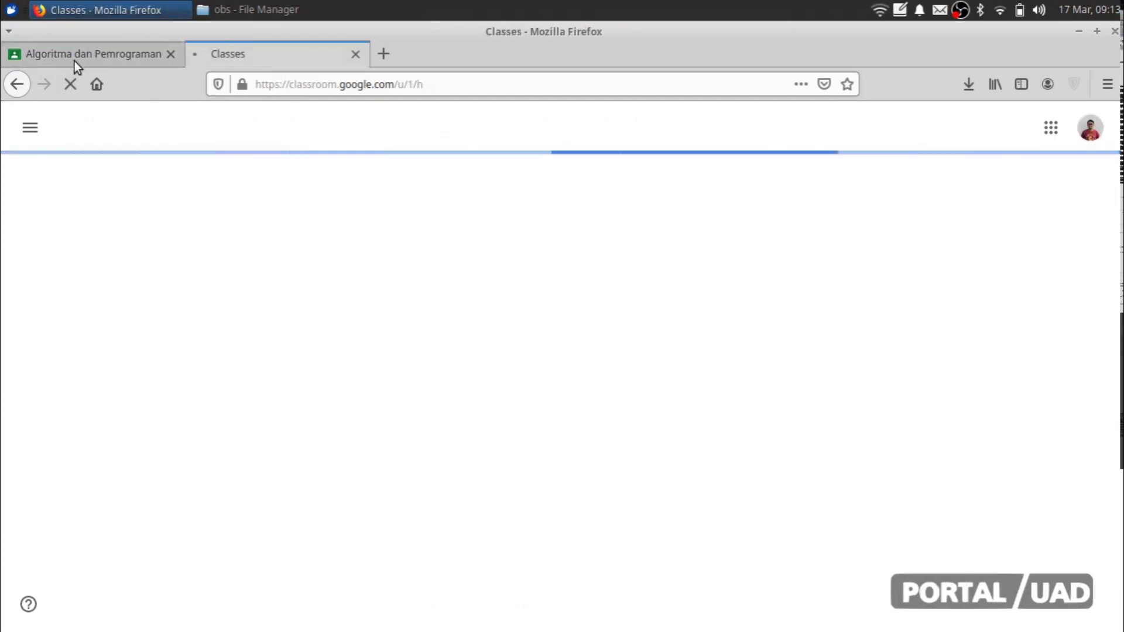
pyautogui.click(75, 61)
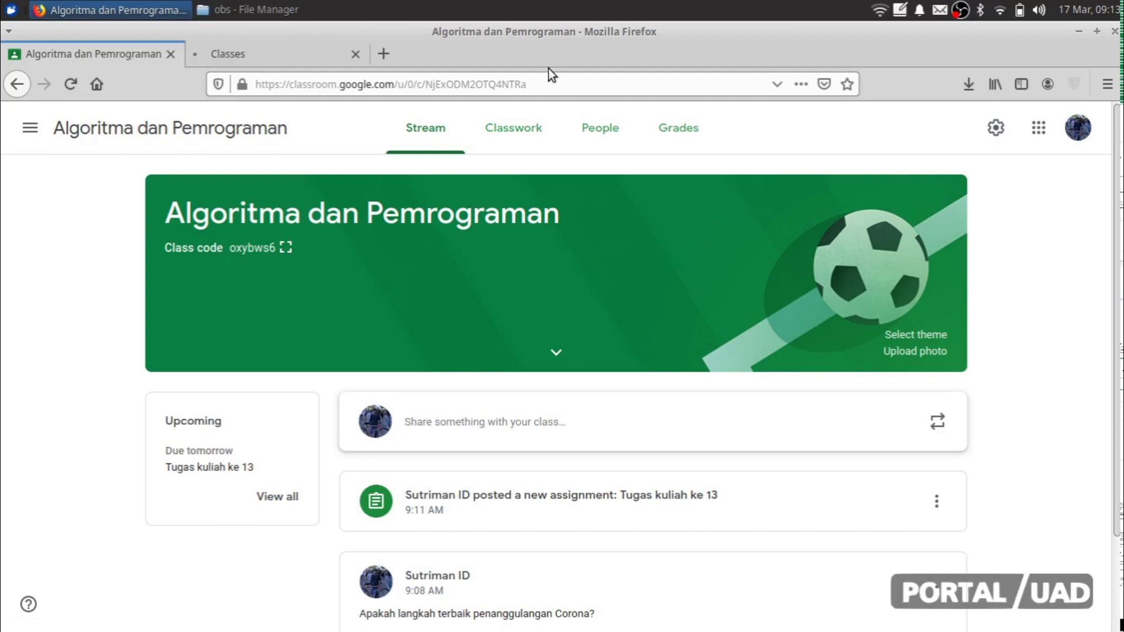
# Step: Look through the class's Grades, People and Classwork pages, then view the student account's empty Classes page
pyautogui.click(684, 136)
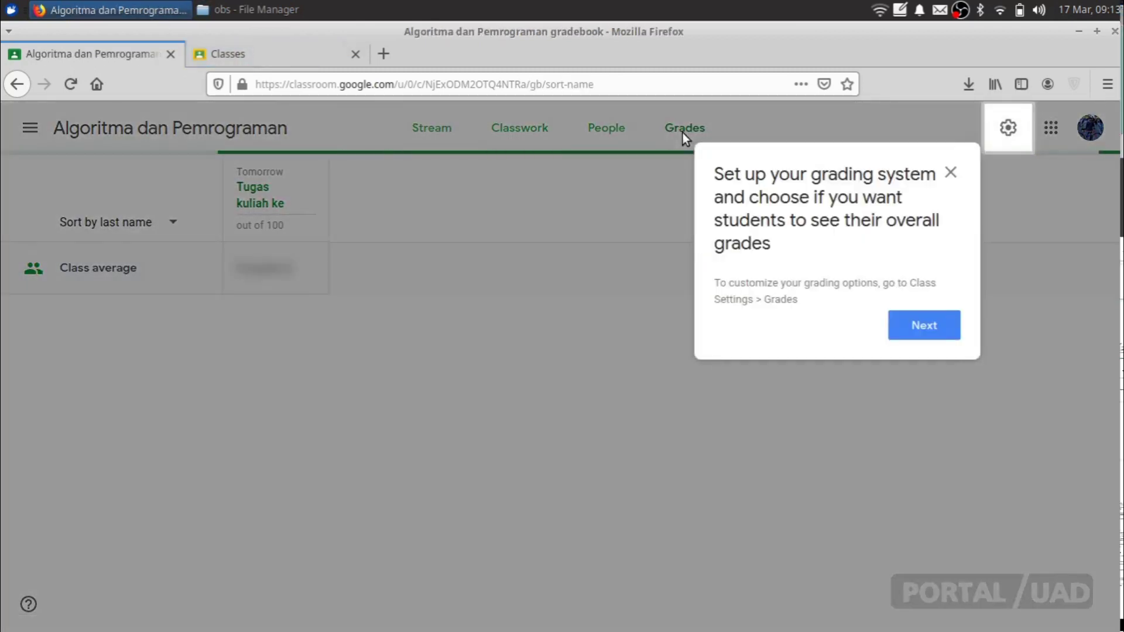
pyautogui.click(926, 333)
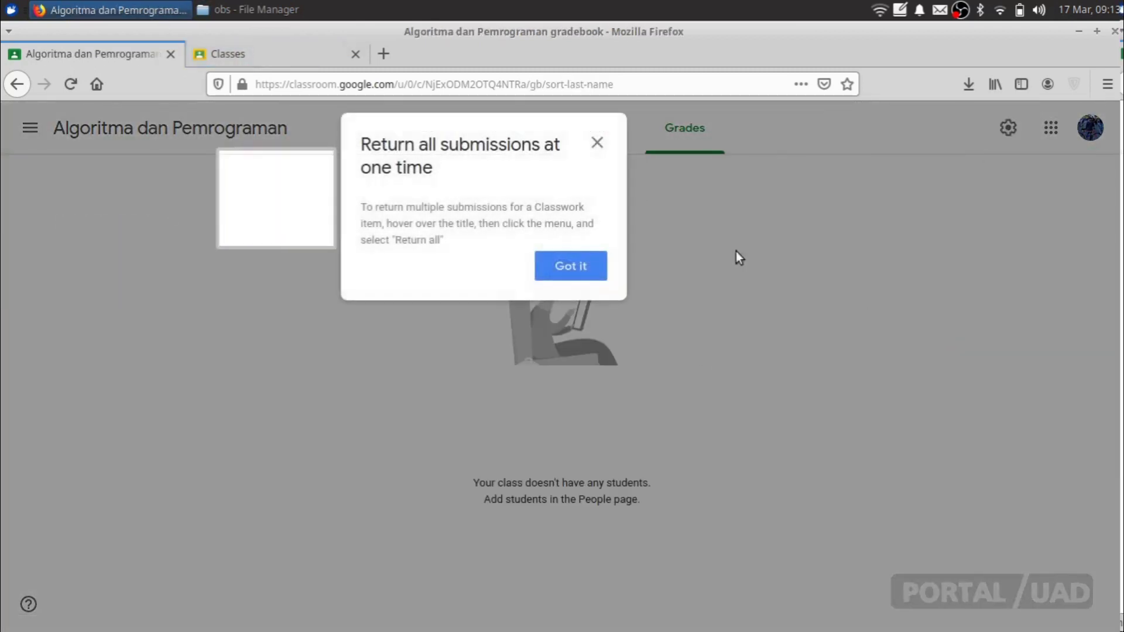
pyautogui.click(572, 265)
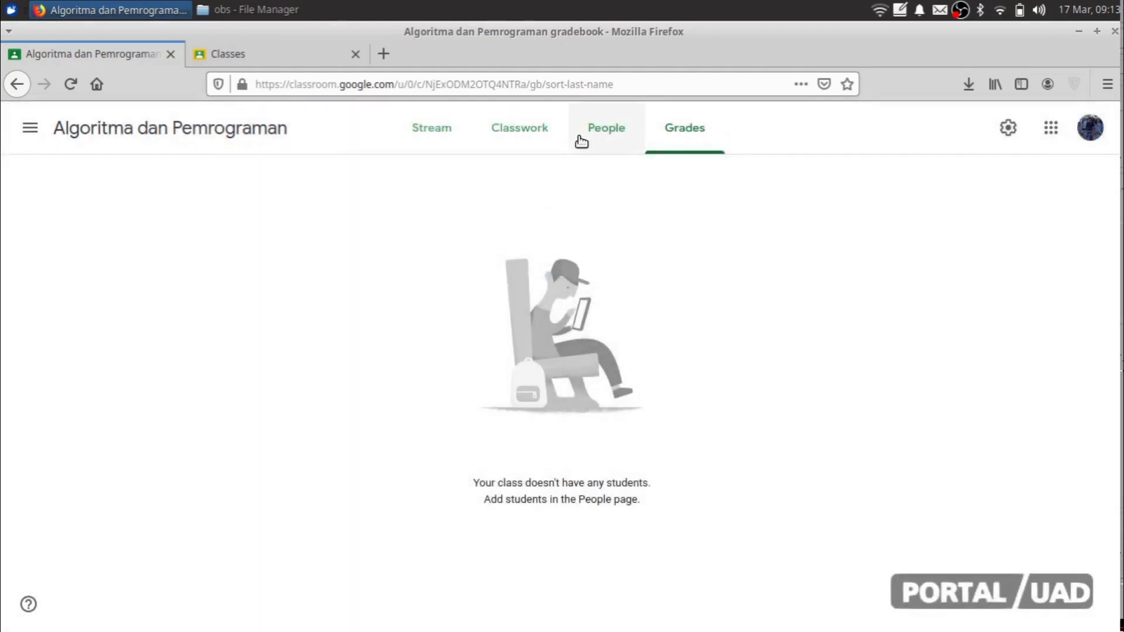
pyautogui.click(591, 132)
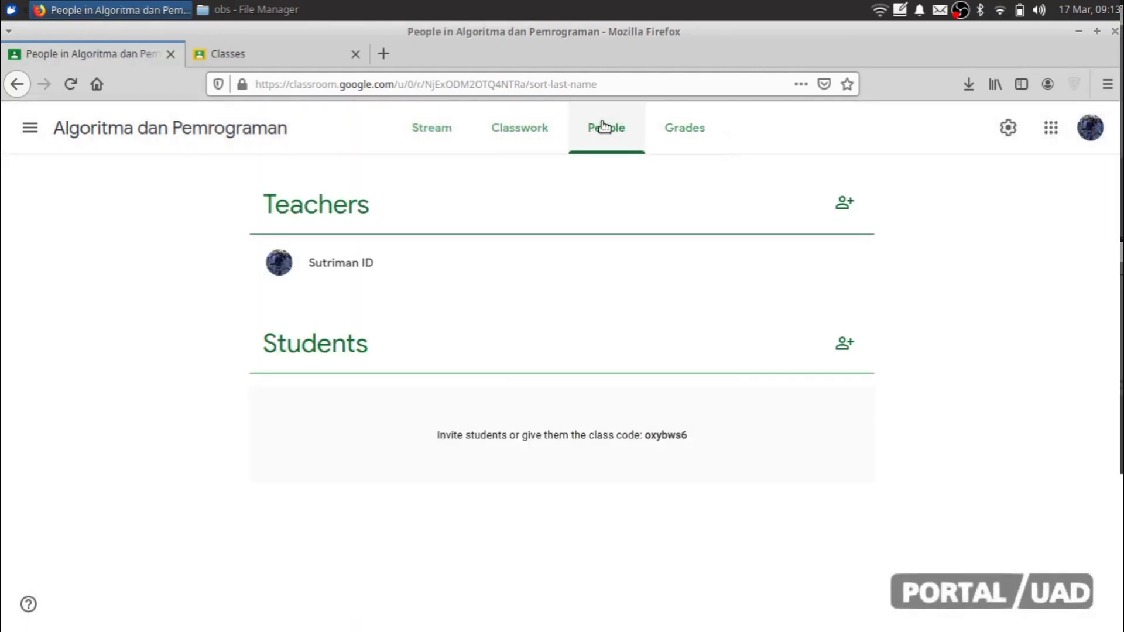
pyautogui.click(521, 129)
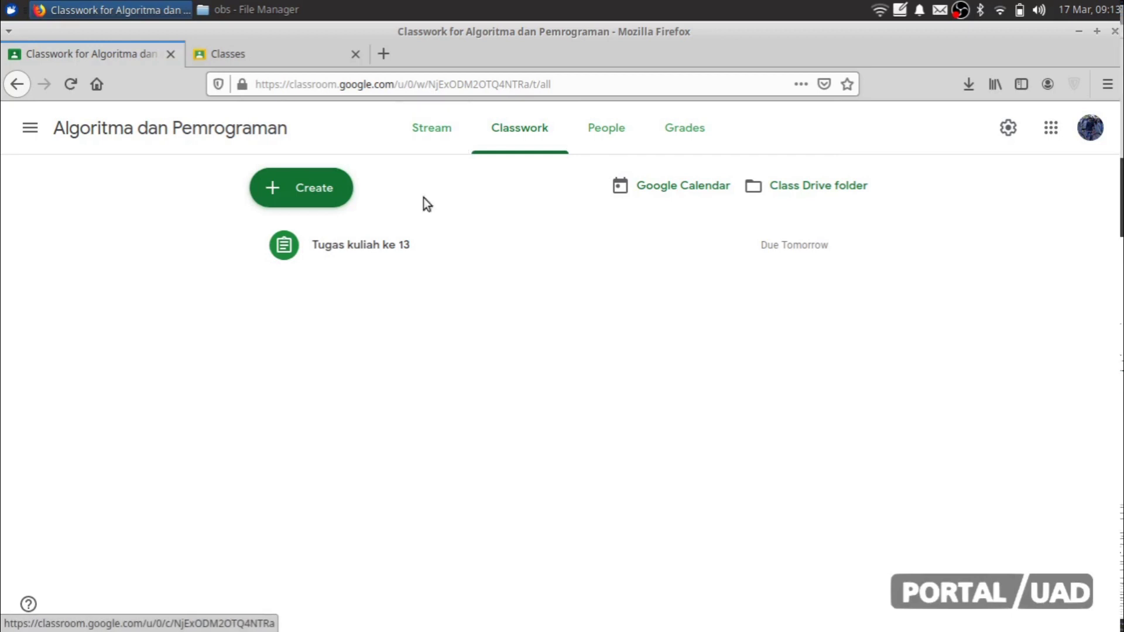
pyautogui.click(291, 56)
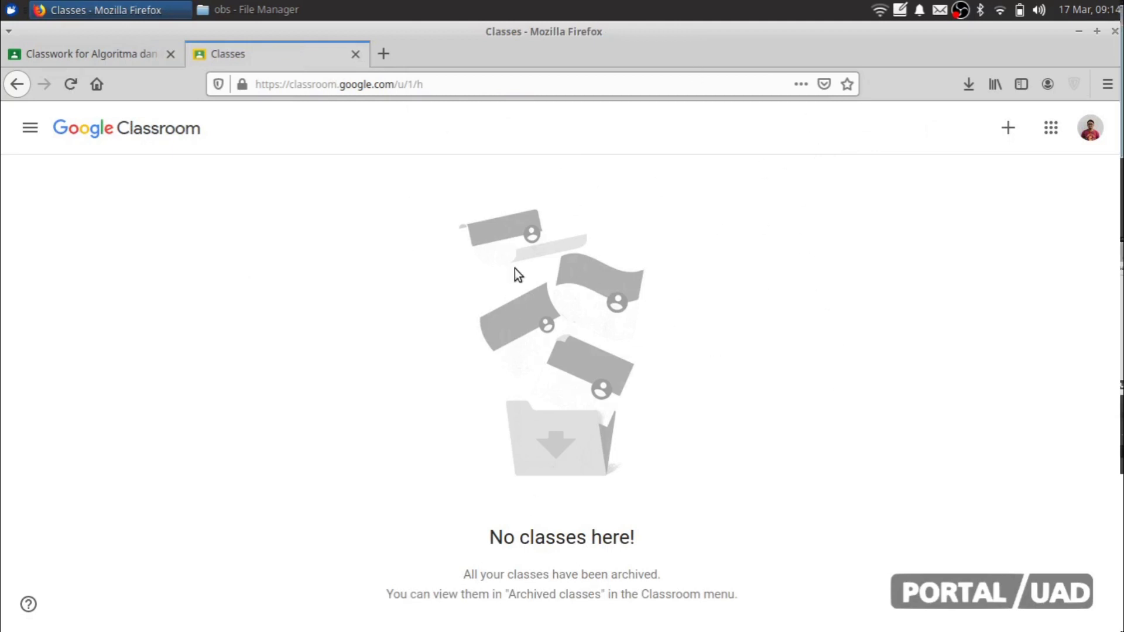
# Step: Go to the teacher's Algoritma dan Pemrograman stream and select the class code
pyautogui.click(97, 47)
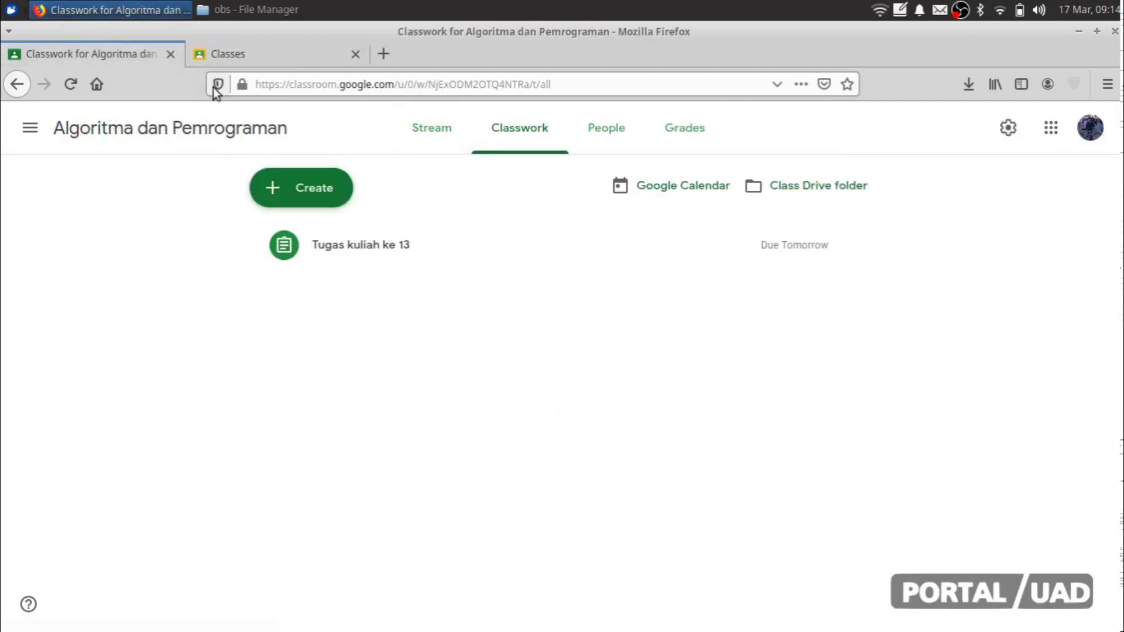
pyautogui.click(224, 124)
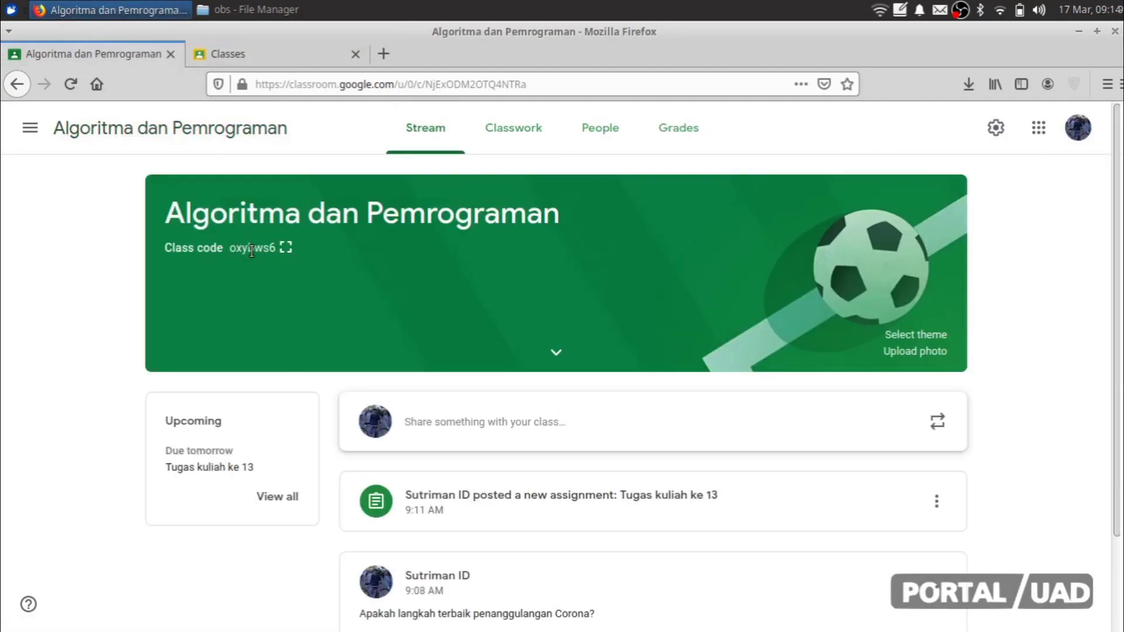
pyautogui.doubleClick(252, 249)
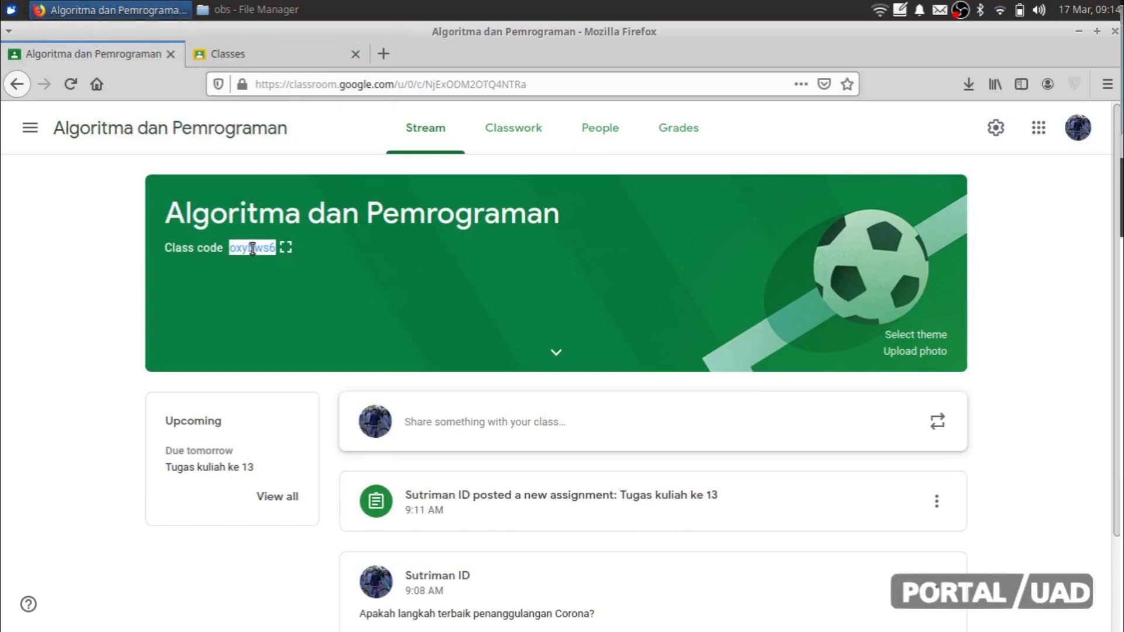
# Step: In the student account's Classes page, open Join class and paste the code
pyautogui.click(290, 50)
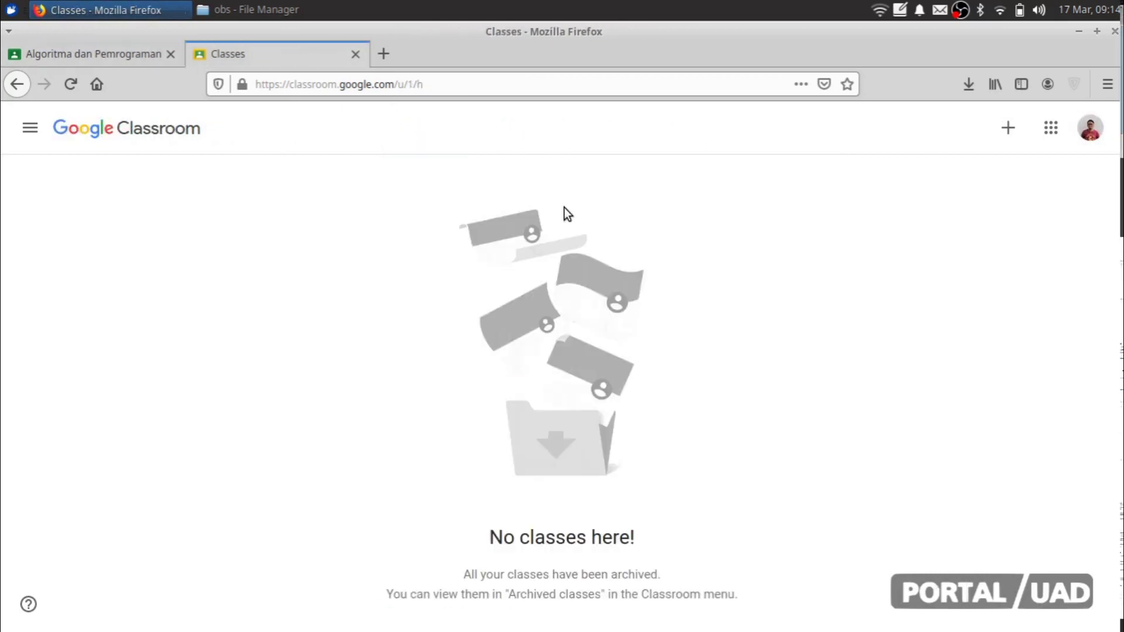
pyautogui.click(1008, 128)
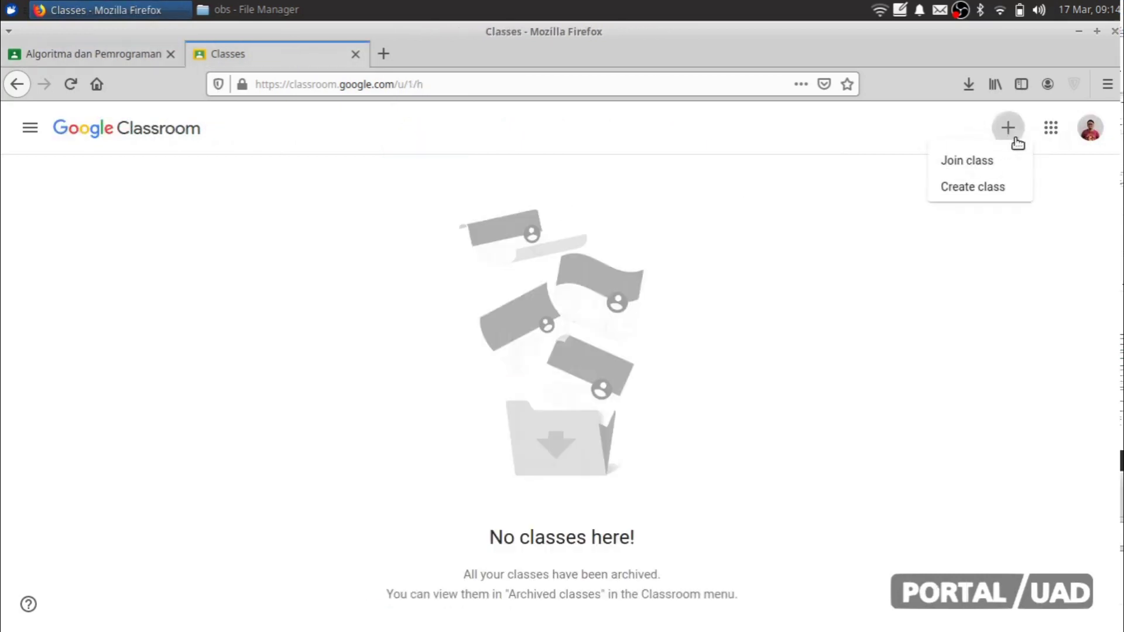
pyautogui.click(980, 165)
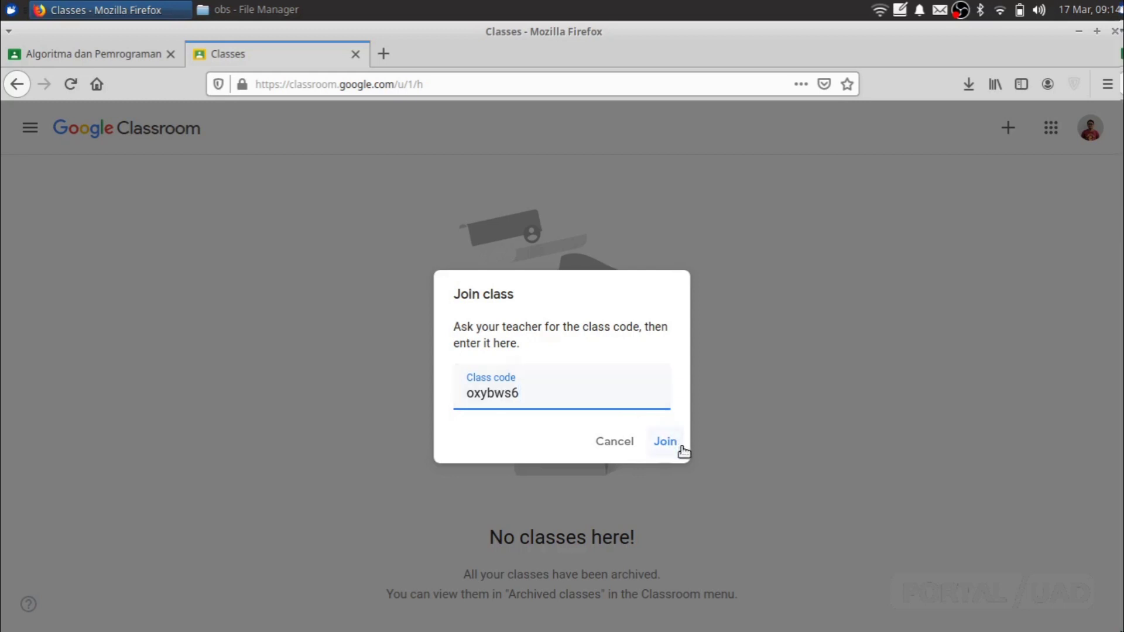
# Step: Join Algoritma dan Pemrograman, dismiss the posts tip, and open the Tugas kuliah ke 13 post
pyautogui.click(663, 446)
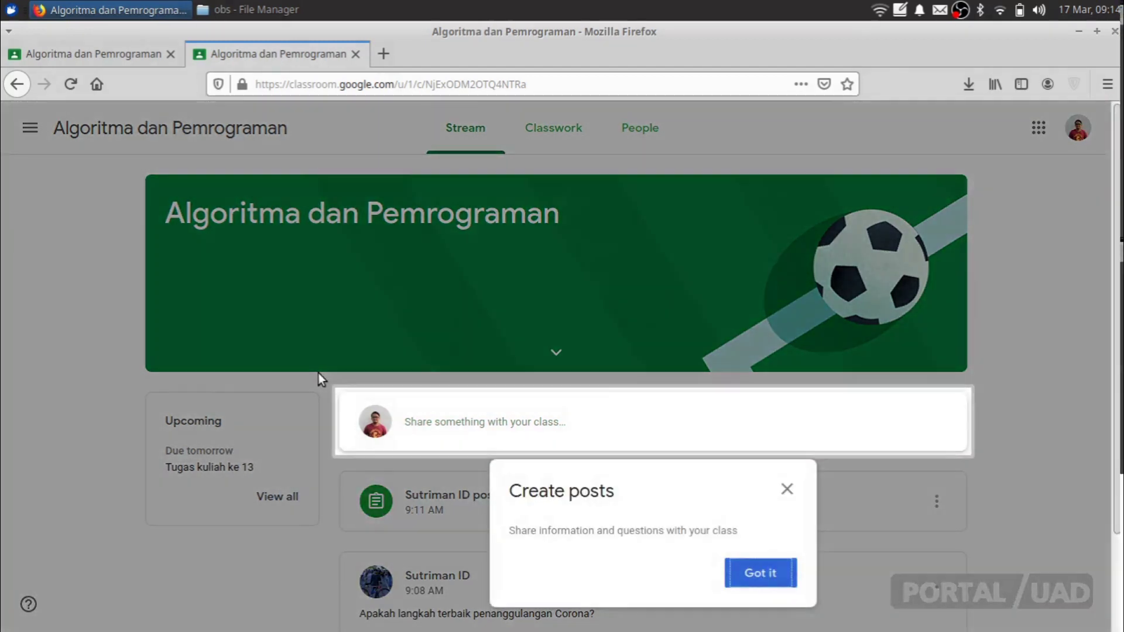
pyautogui.click(791, 492)
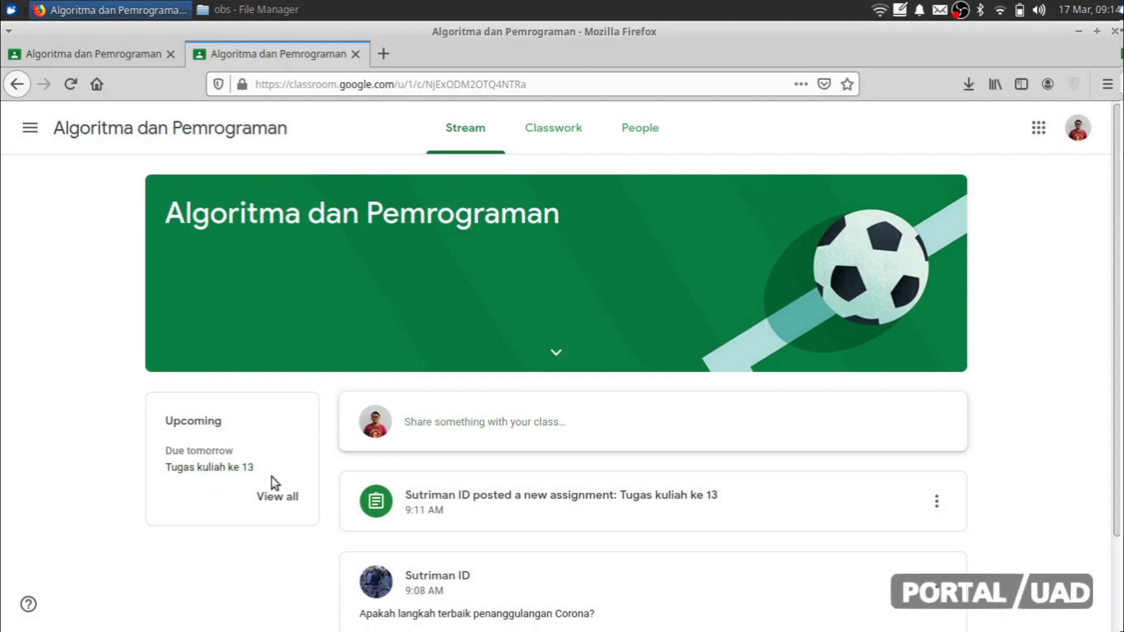
pyautogui.scroll(-2, 355, 439)
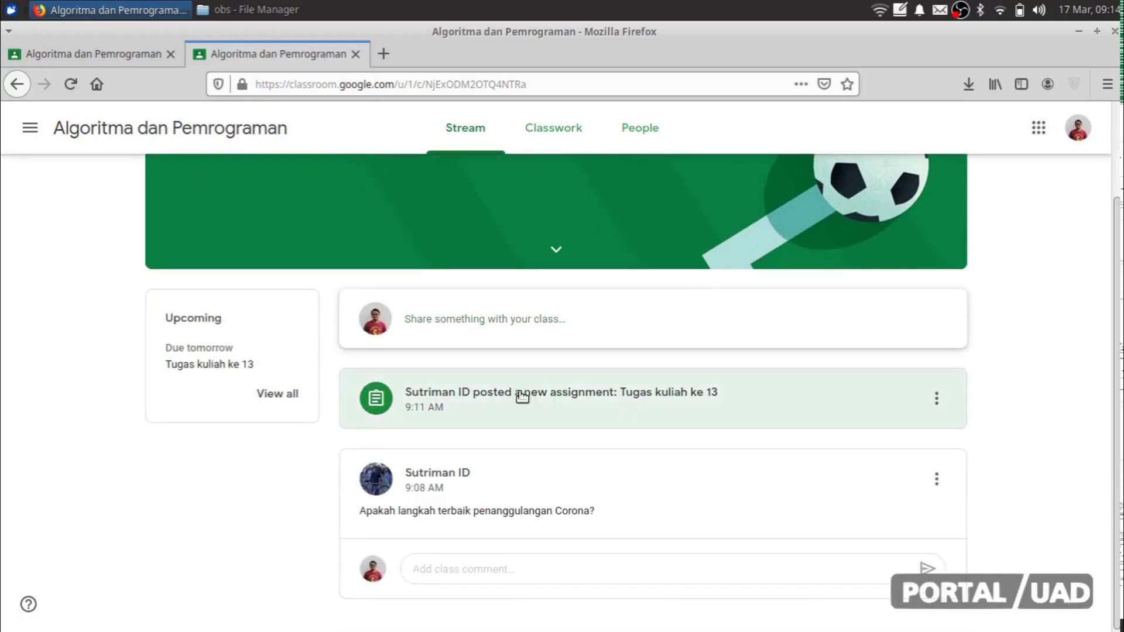
pyautogui.click(545, 389)
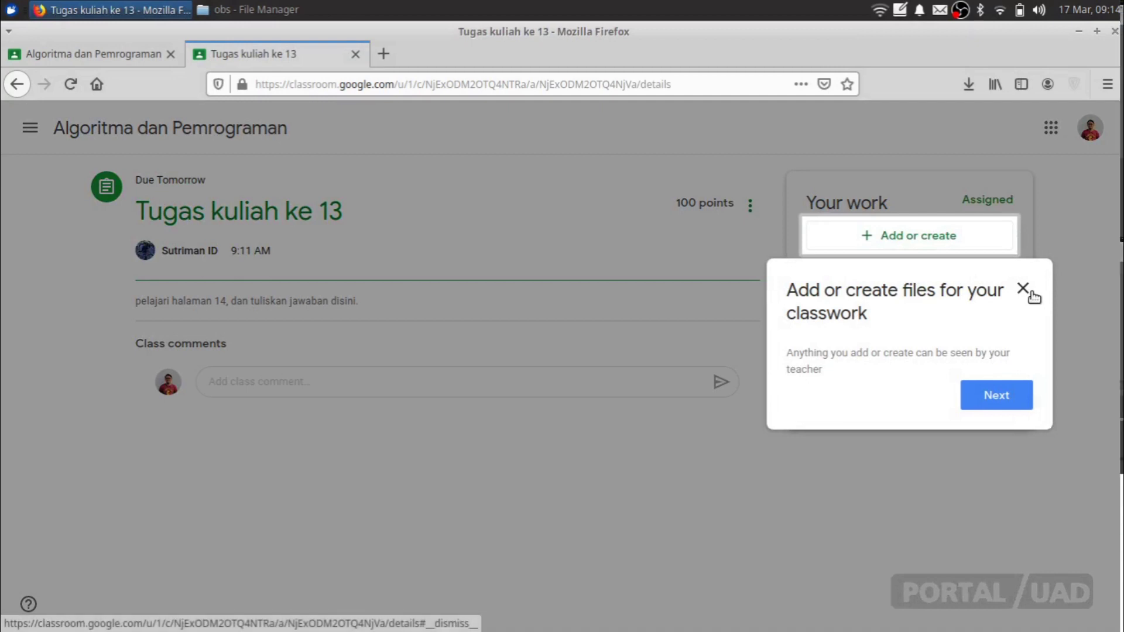
# Step: Dismiss the add-files tip and briefly open and close the attachment options
pyautogui.click(1023, 289)
pyautogui.click(903, 240)
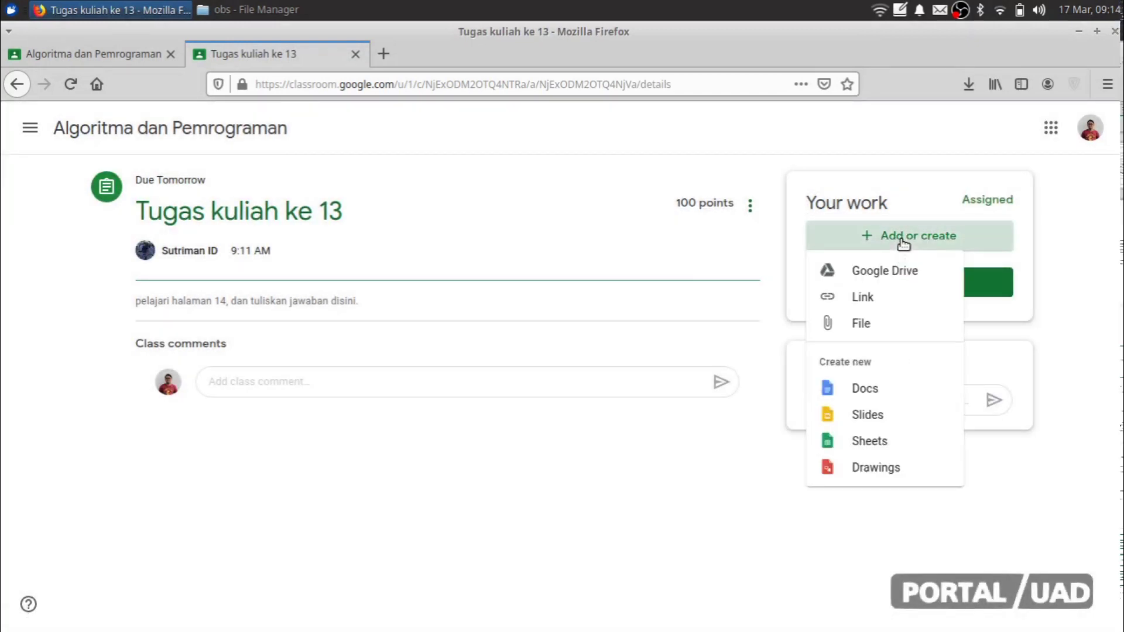
pyautogui.click(1067, 295)
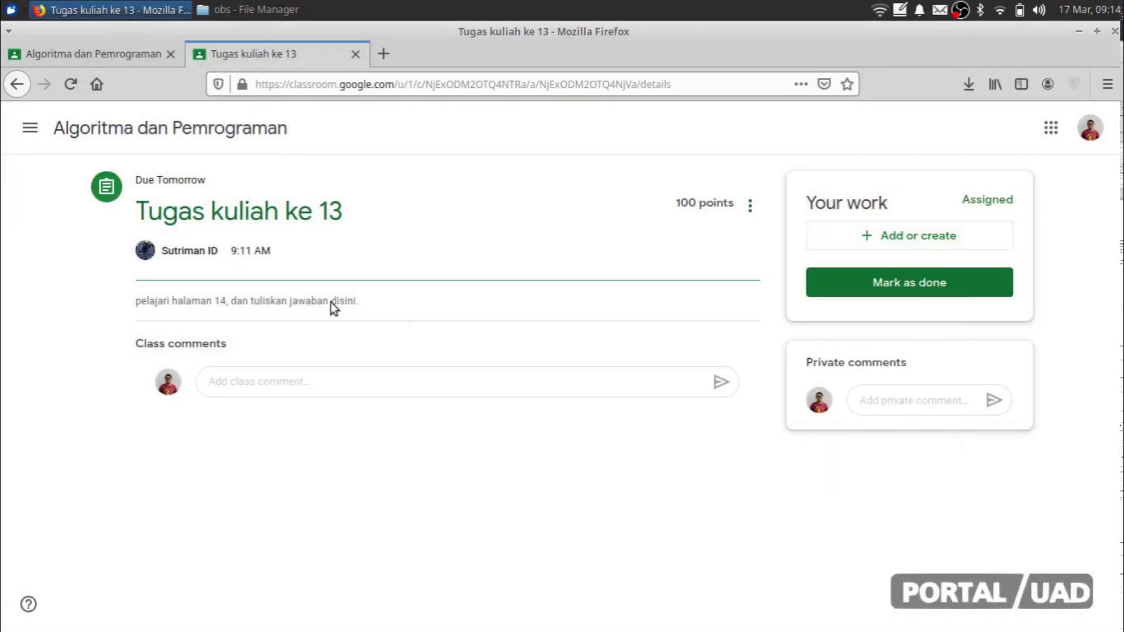
pyautogui.click(319, 383)
# Step: Check the teacher's class stream, then return and open the 'Add or create' attachment options
pyautogui.click(245, 460)
pyautogui.click(103, 50)
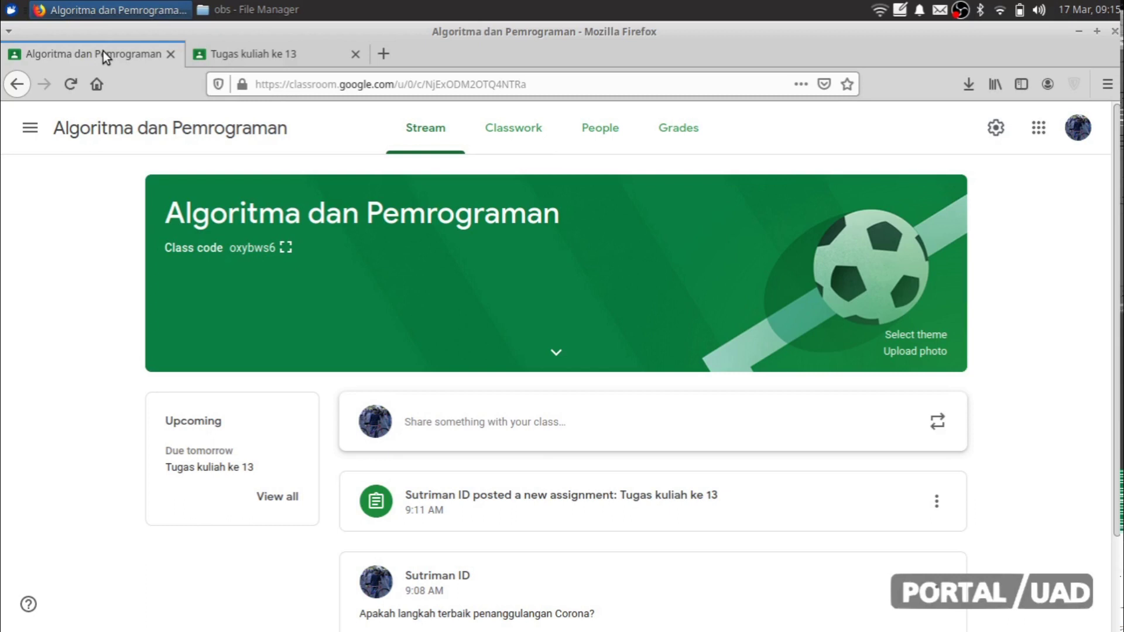
pyautogui.scroll(-1, 679, 358)
pyautogui.scroll(-3, 679, 357)
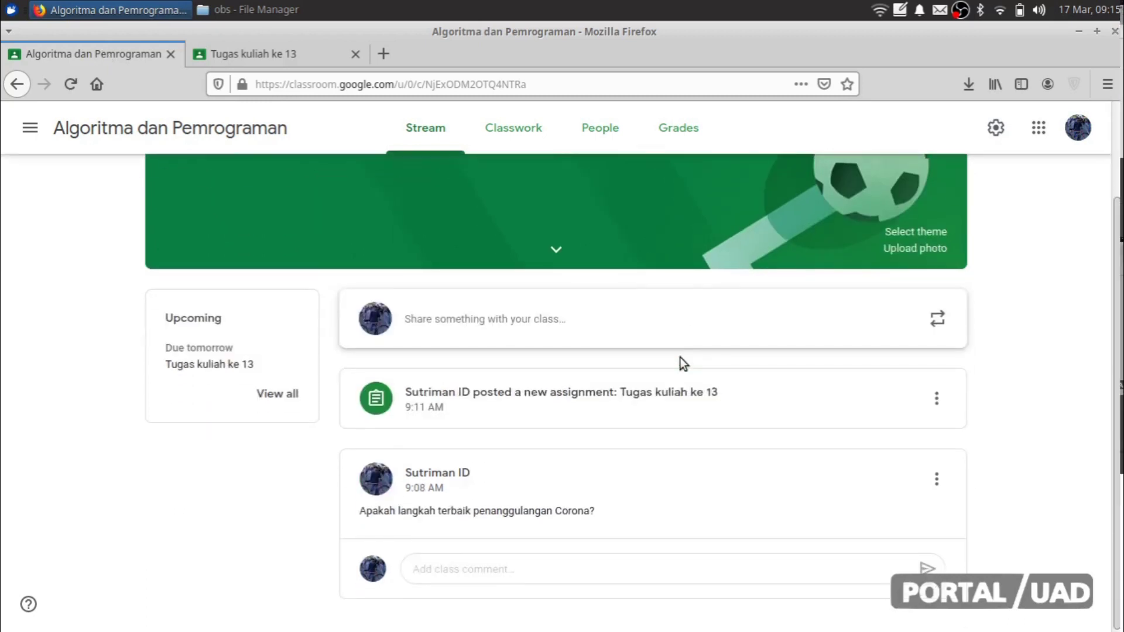
pyautogui.scroll(3, 680, 358)
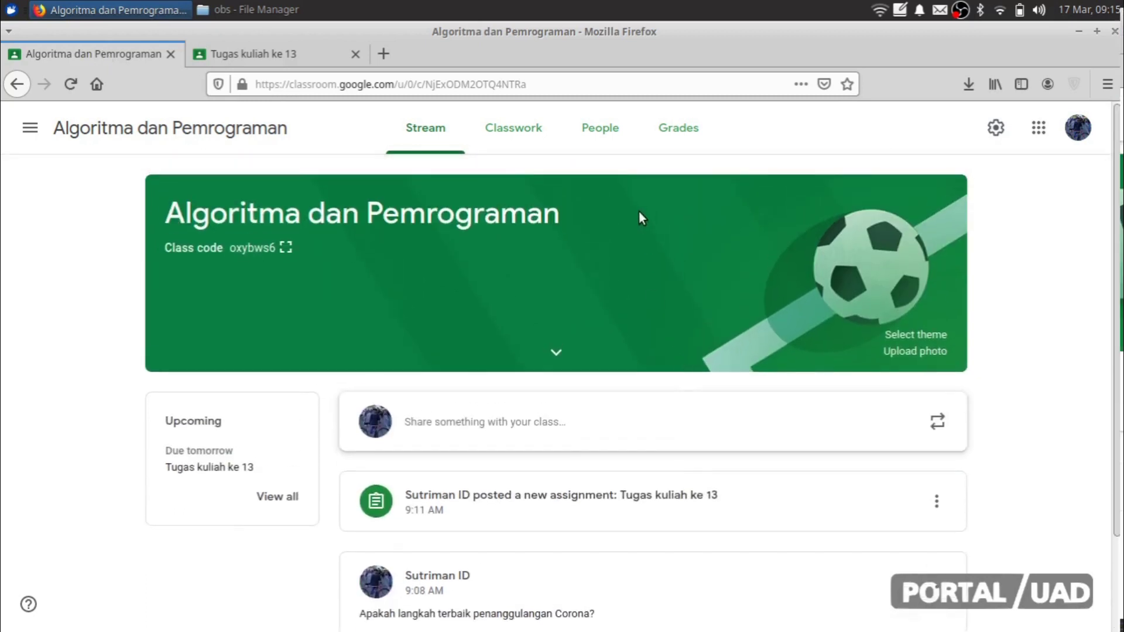
pyautogui.click(258, 47)
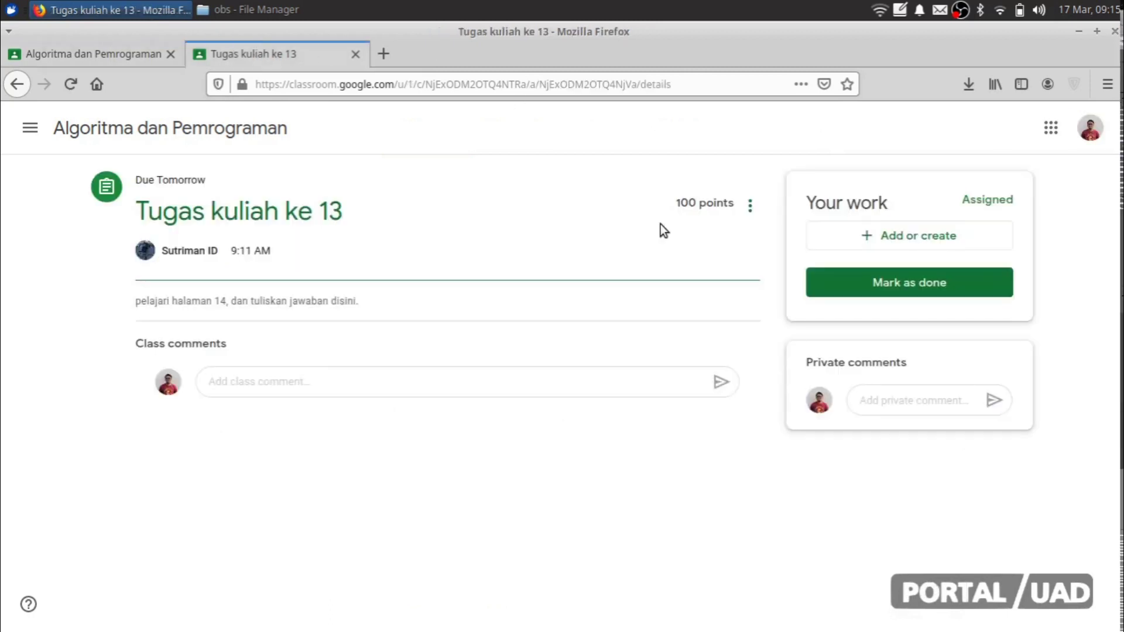
pyautogui.click(874, 235)
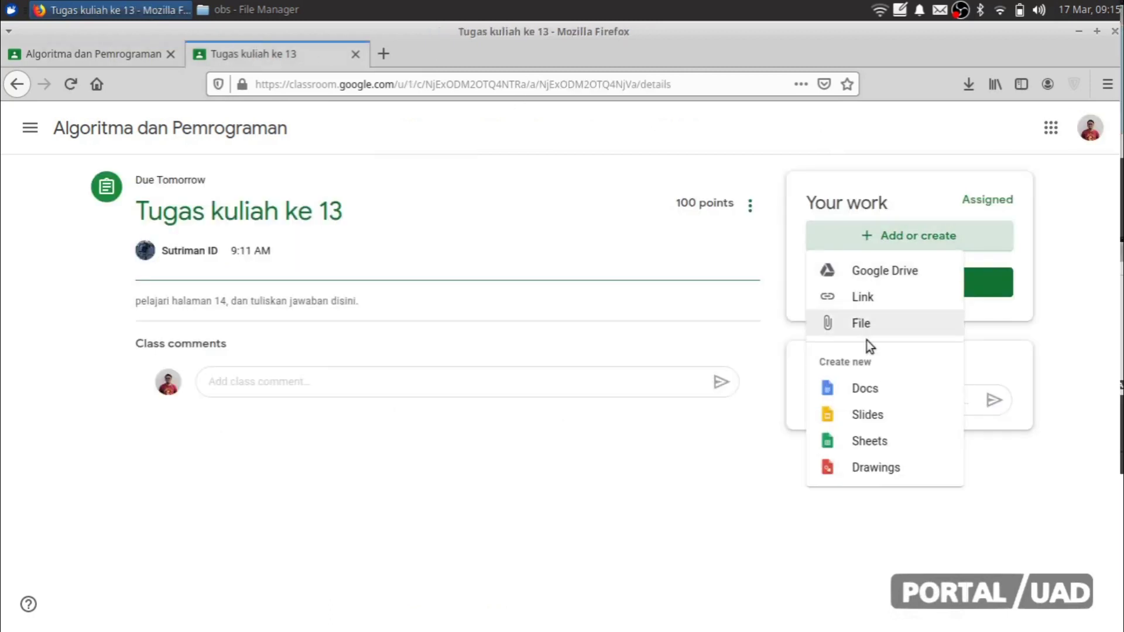
# Step: Upload standard_comand.odt from the Documents folder as a file attachment
pyautogui.click(858, 324)
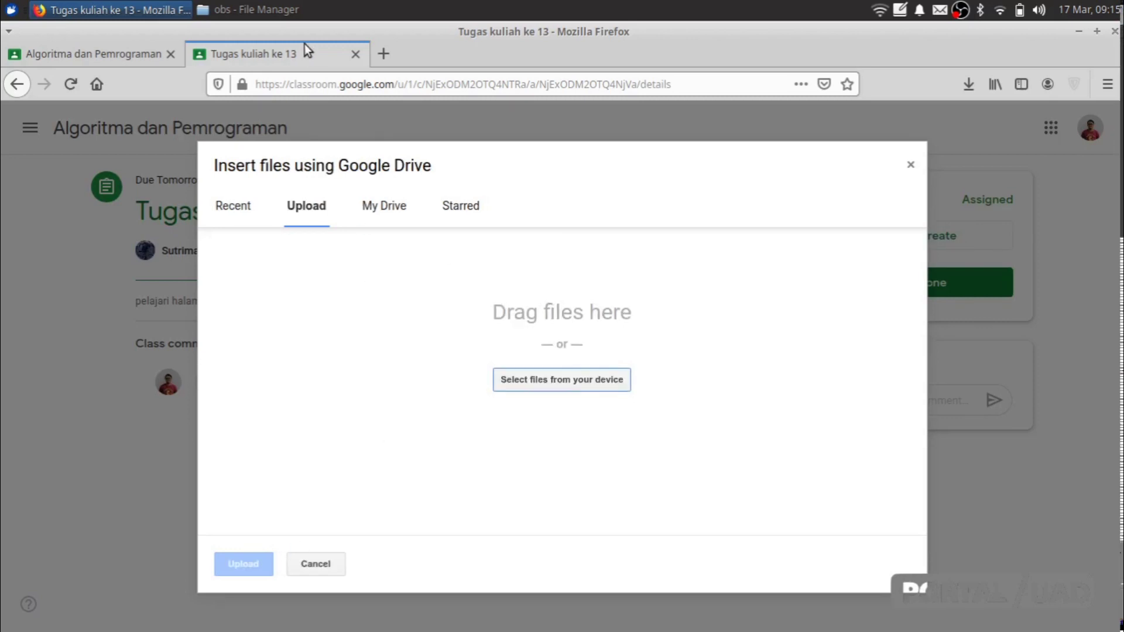
pyautogui.click(582, 386)
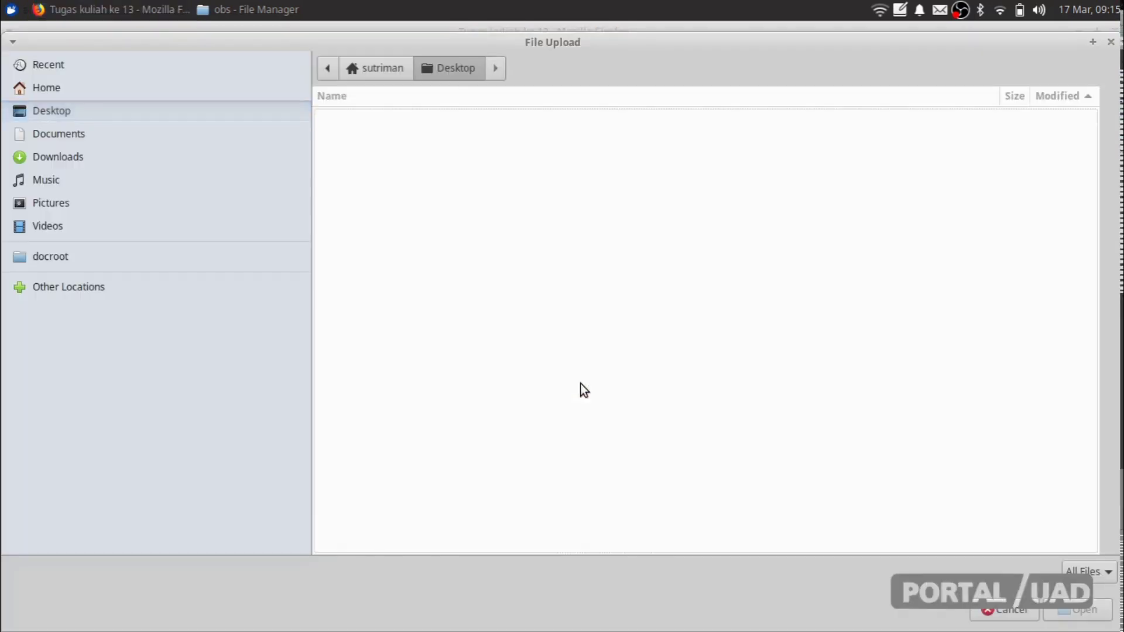
pyautogui.click(138, 136)
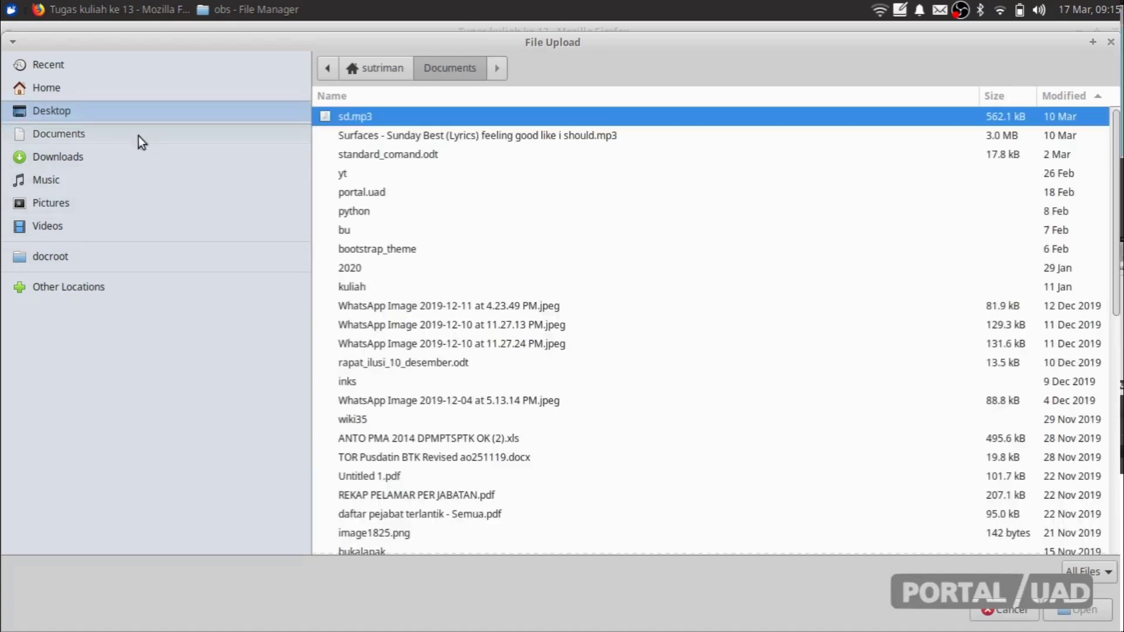
pyautogui.click(406, 155)
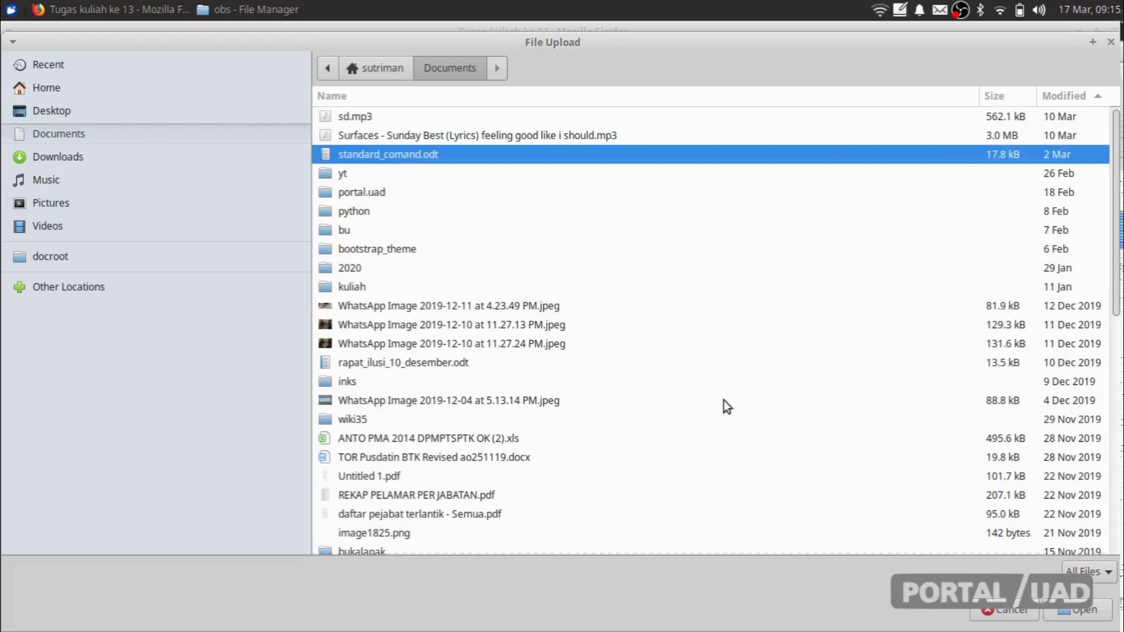
pyautogui.click(1077, 610)
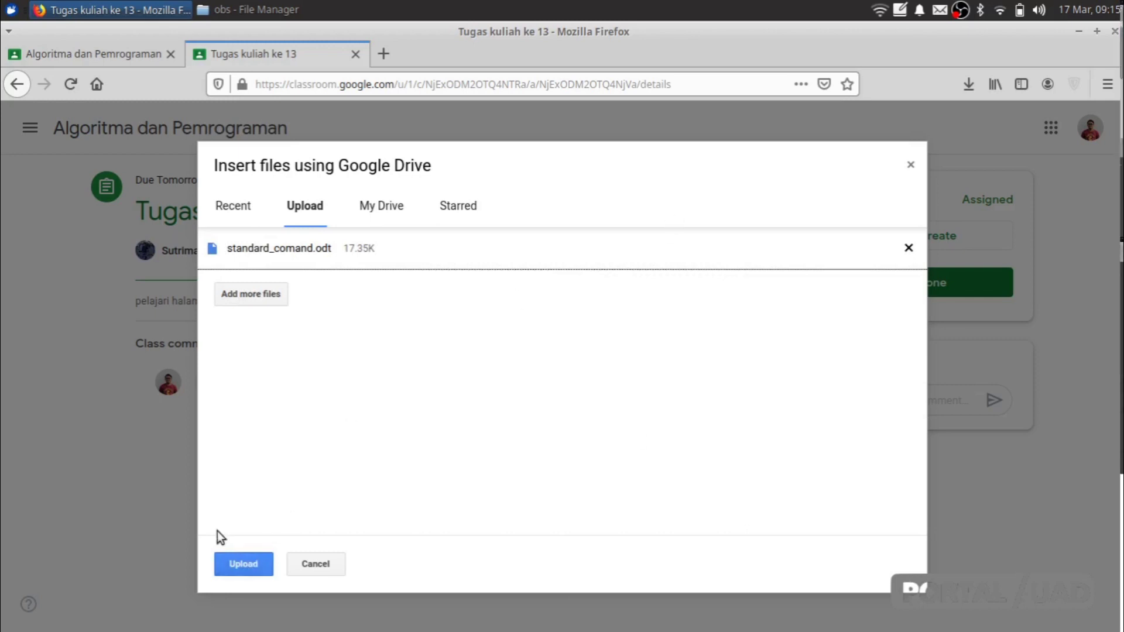
pyautogui.click(234, 561)
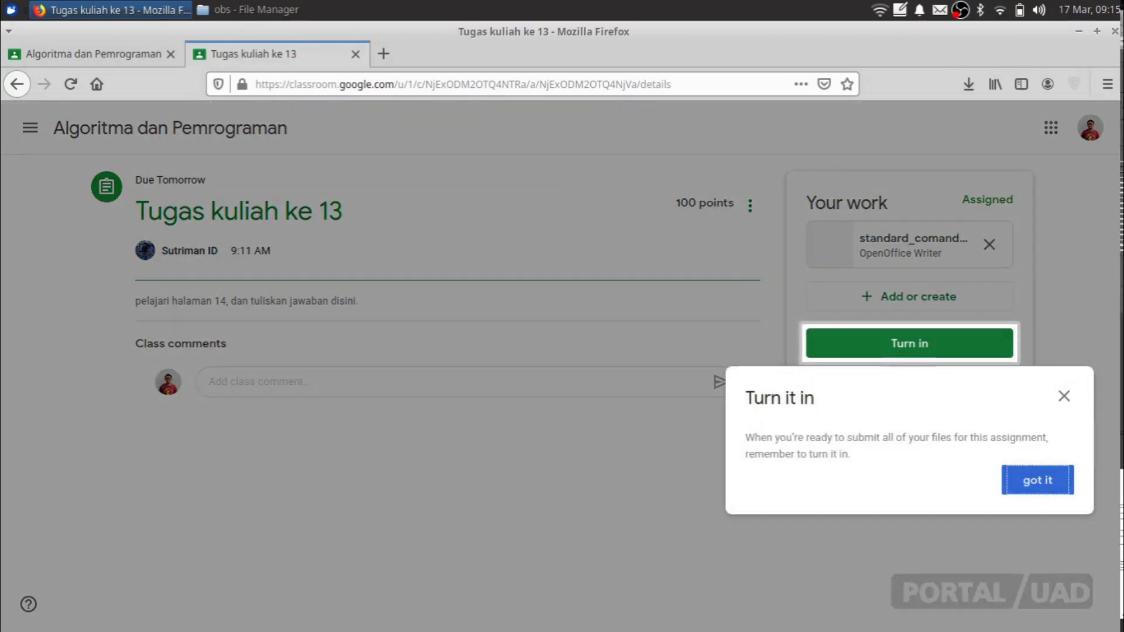
# Step: Turn in Tugas kuliah ke 13 with standard_comand.odt and confirm the submission
pyautogui.click(1066, 397)
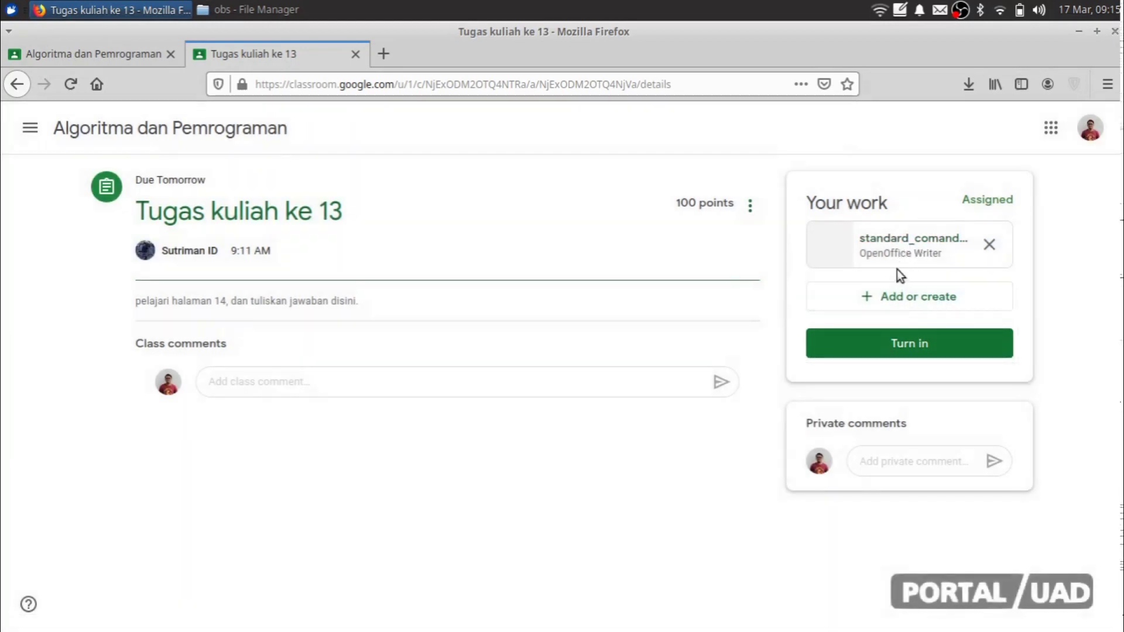
pyautogui.click(899, 342)
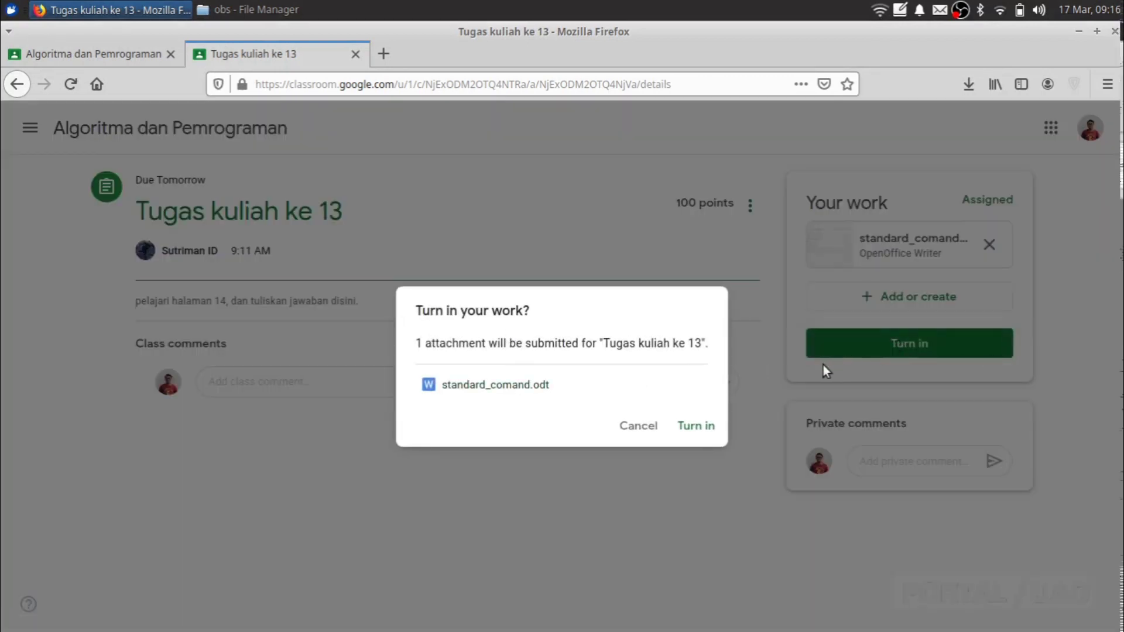
pyautogui.click(701, 431)
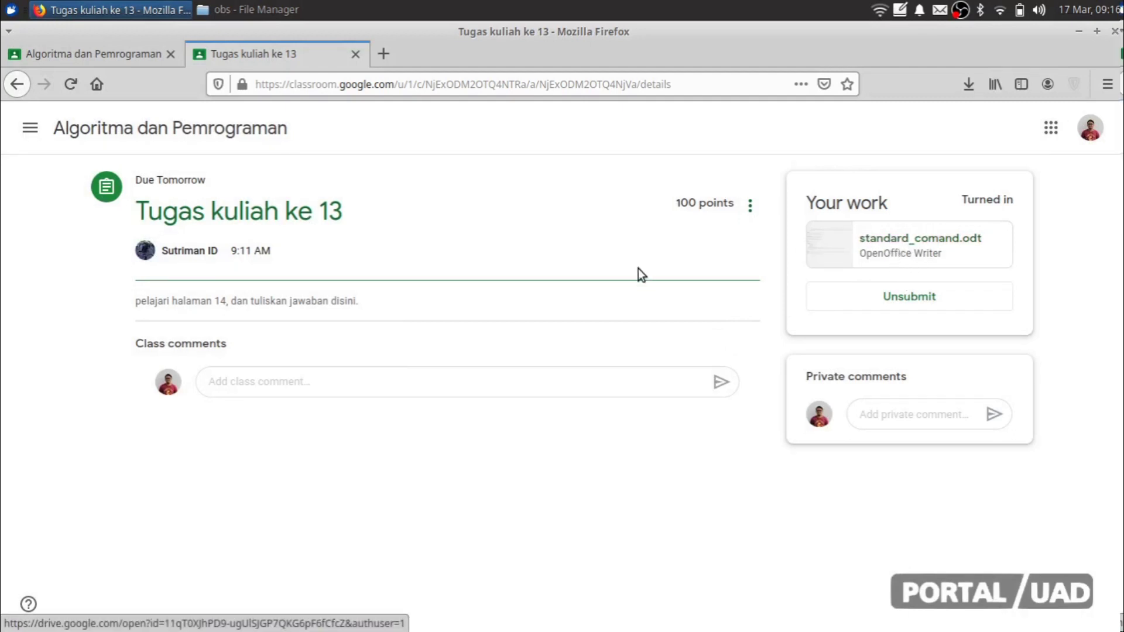
# Step: Switch back to the teacher's Algoritma dan Pemrograman stream tab
pyautogui.click(139, 61)
pyautogui.scroll(-2, 367, 289)
pyautogui.scroll(2, 364, 289)
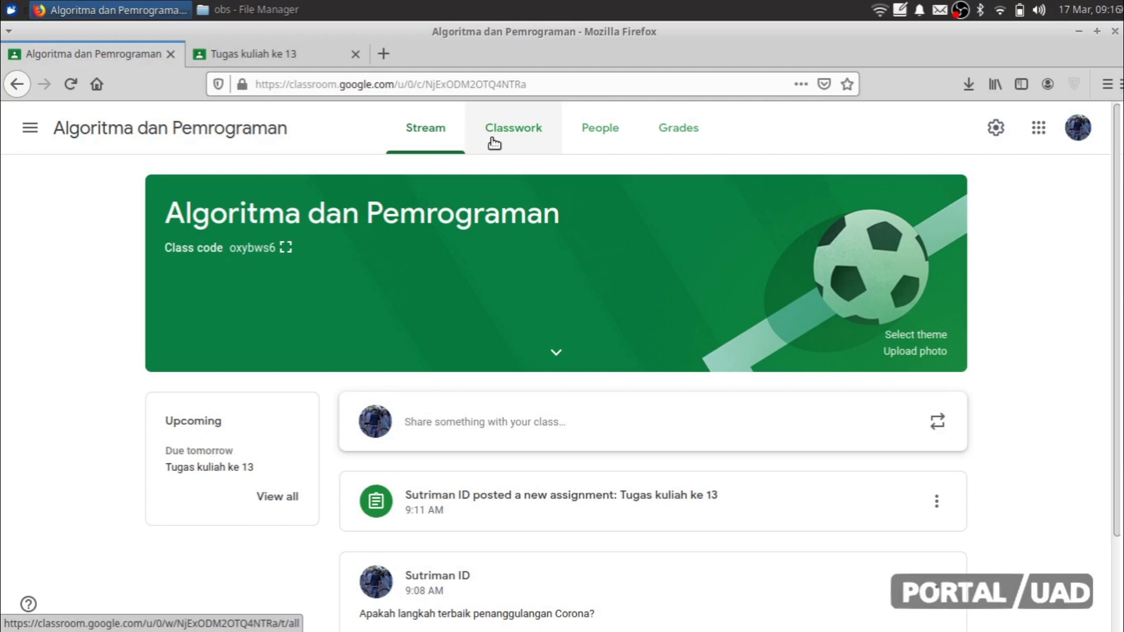
# Step: From Classwork, expand Tugas kuliah ke 13 and open its student work showing 1 turned in
pyautogui.click(531, 146)
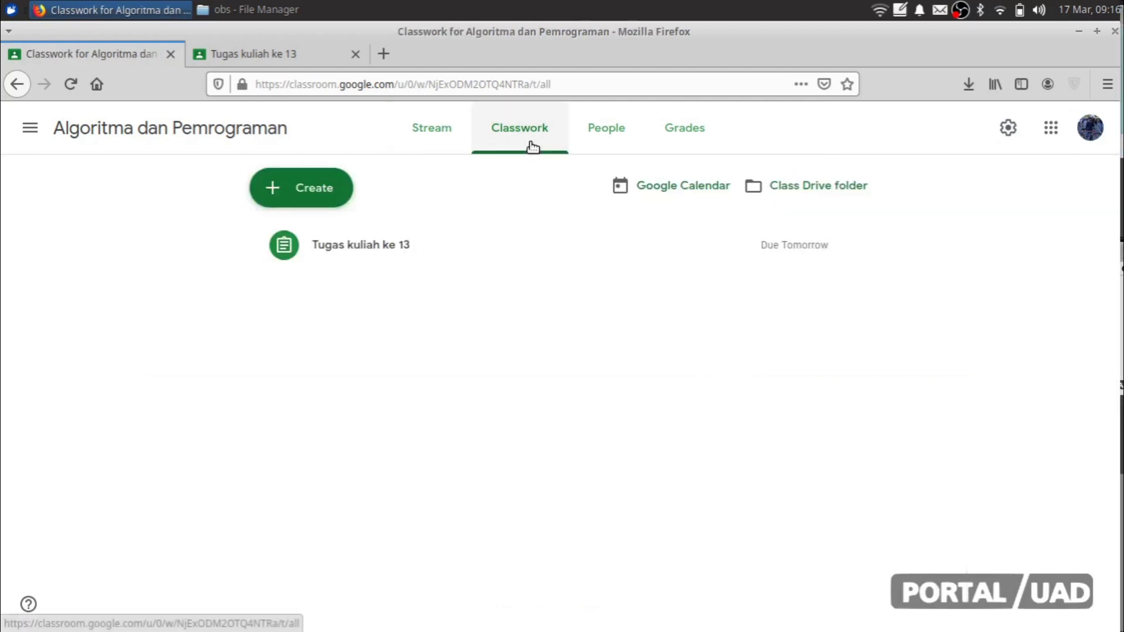
pyautogui.click(340, 247)
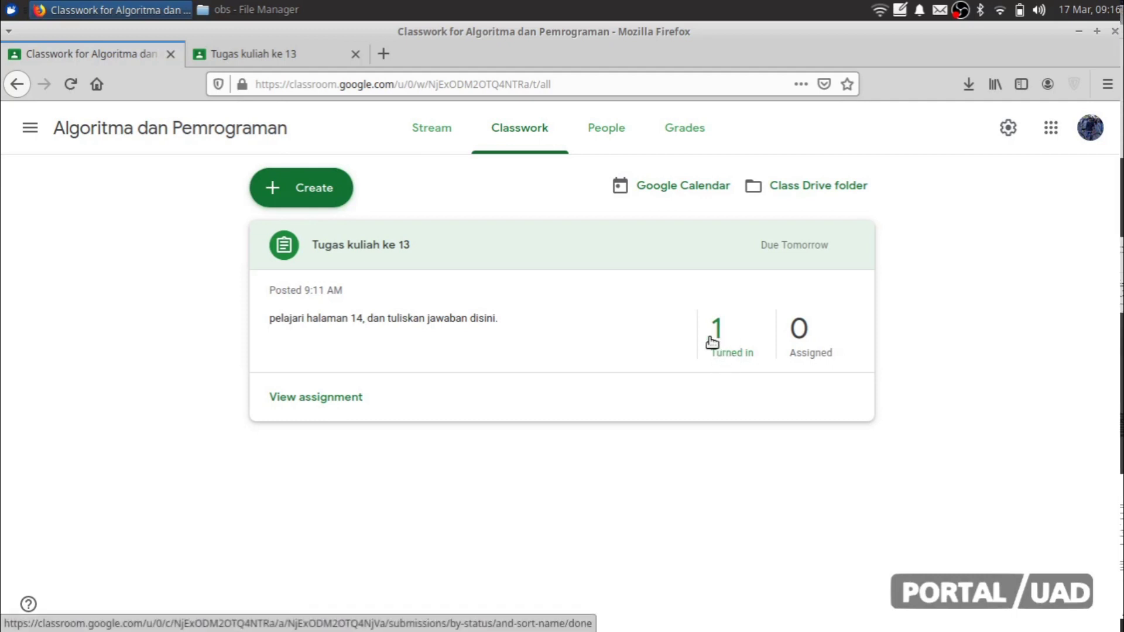
pyautogui.click(314, 54)
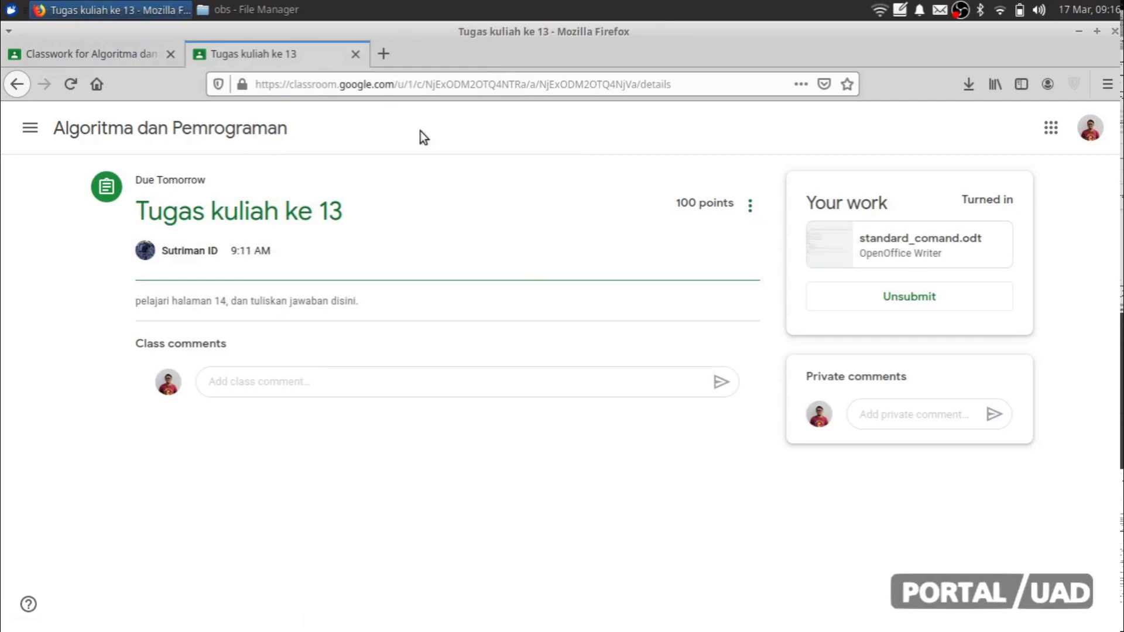
pyautogui.click(110, 59)
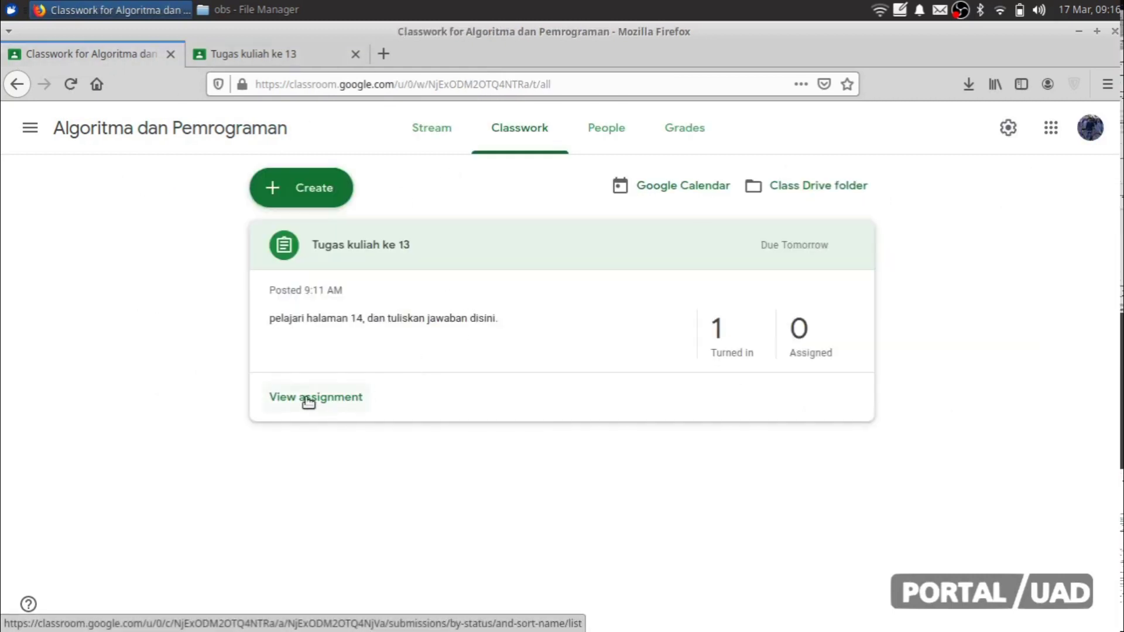
pyautogui.click(306, 400)
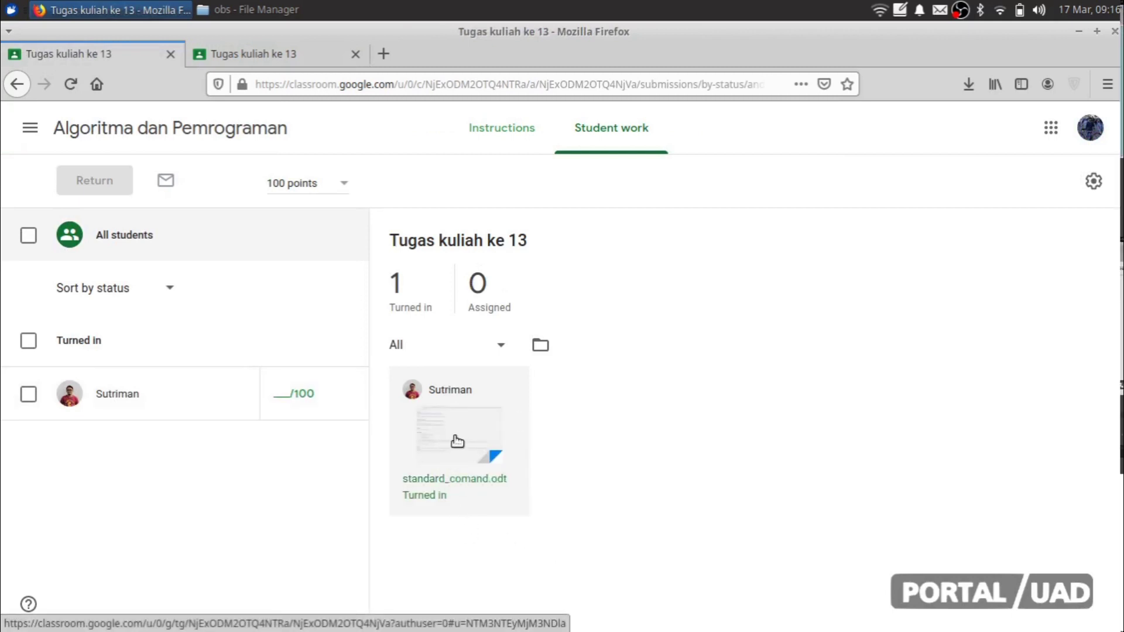
# Step: Open the turned-in standard_comand.odt submission in a new tab and switch to it
pyautogui.rightClick(439, 481)
pyautogui.press('Escape')
pyautogui.click(439, 481)
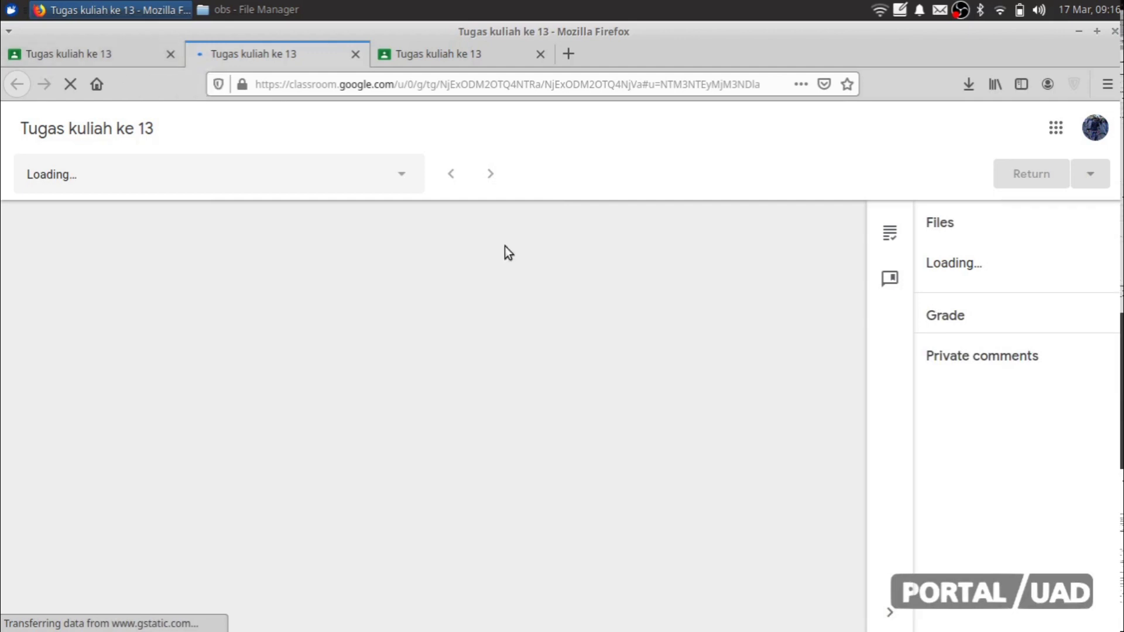
pyautogui.click(122, 48)
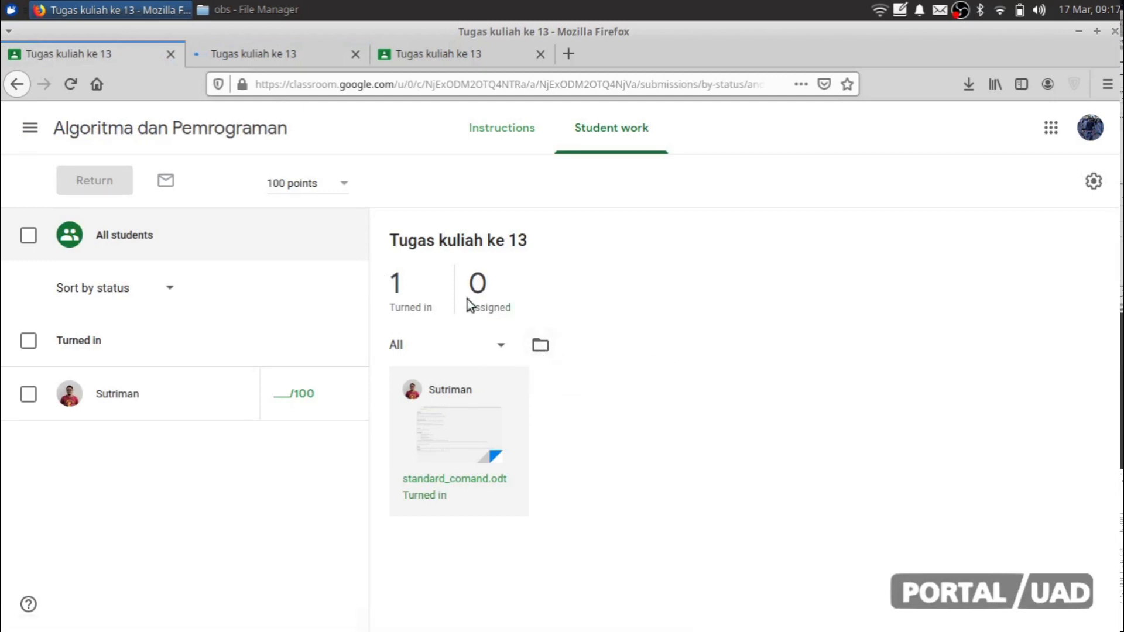
pyautogui.click(266, 58)
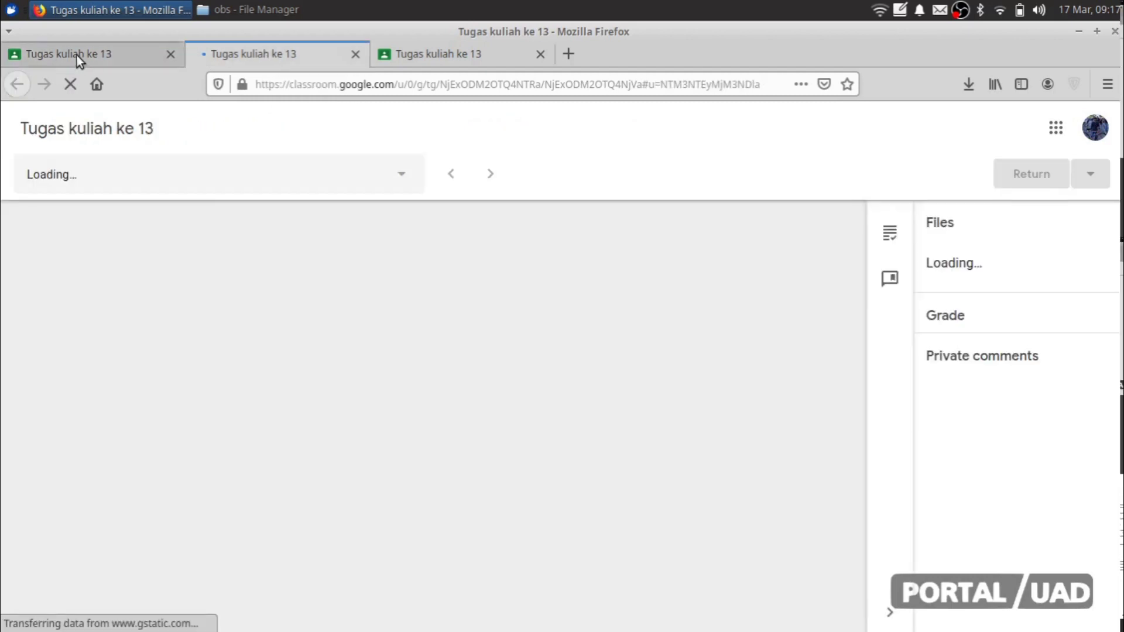
pyautogui.click(76, 55)
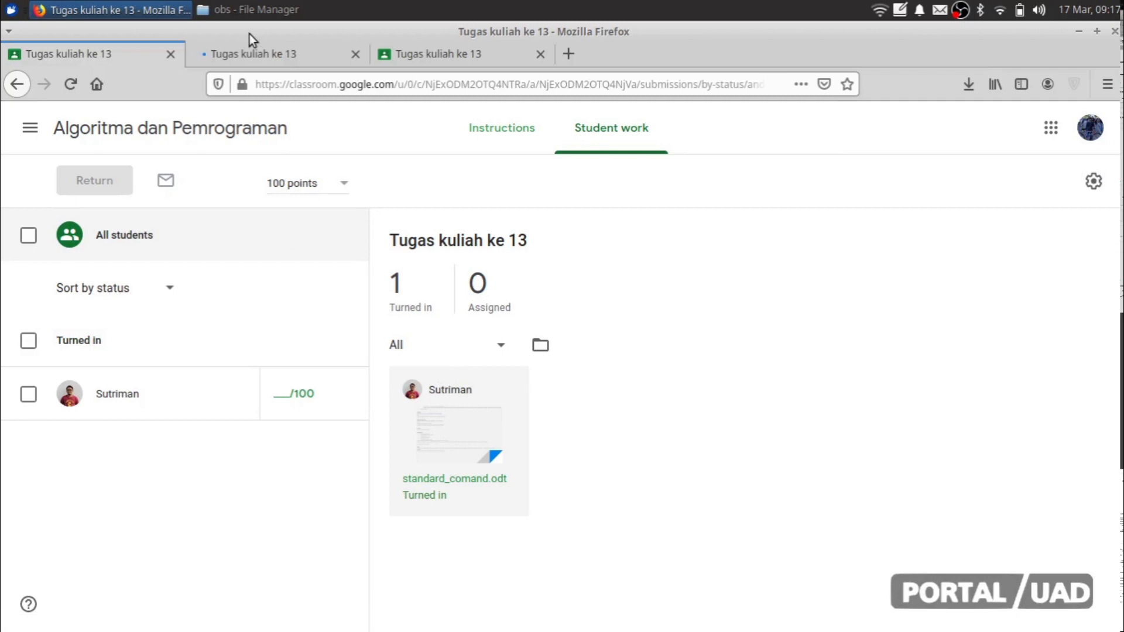
pyautogui.click(250, 59)
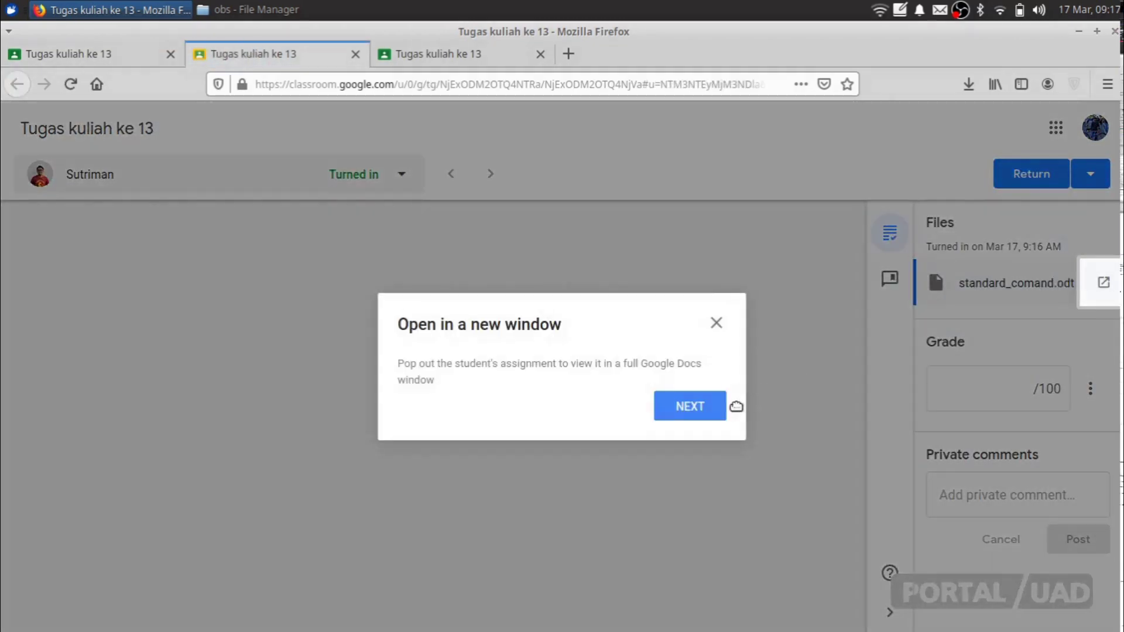
# Step: Dismiss the pop-out tip and read the Standard Command Git content of standard_comand.odt in the preview
pyautogui.click(718, 324)
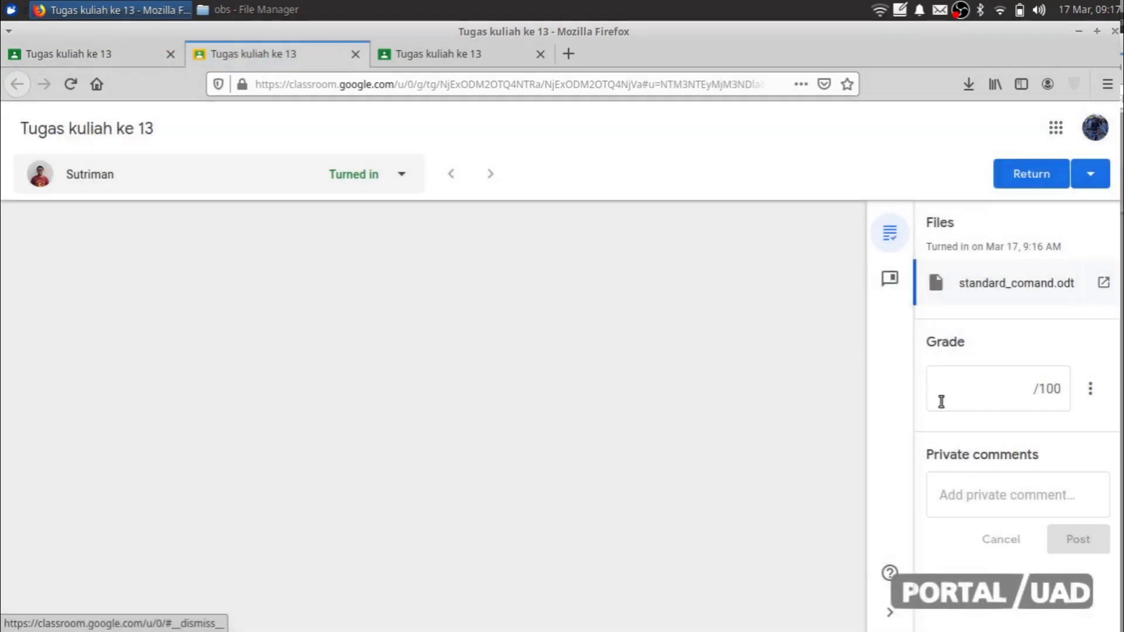
pyautogui.click(986, 398)
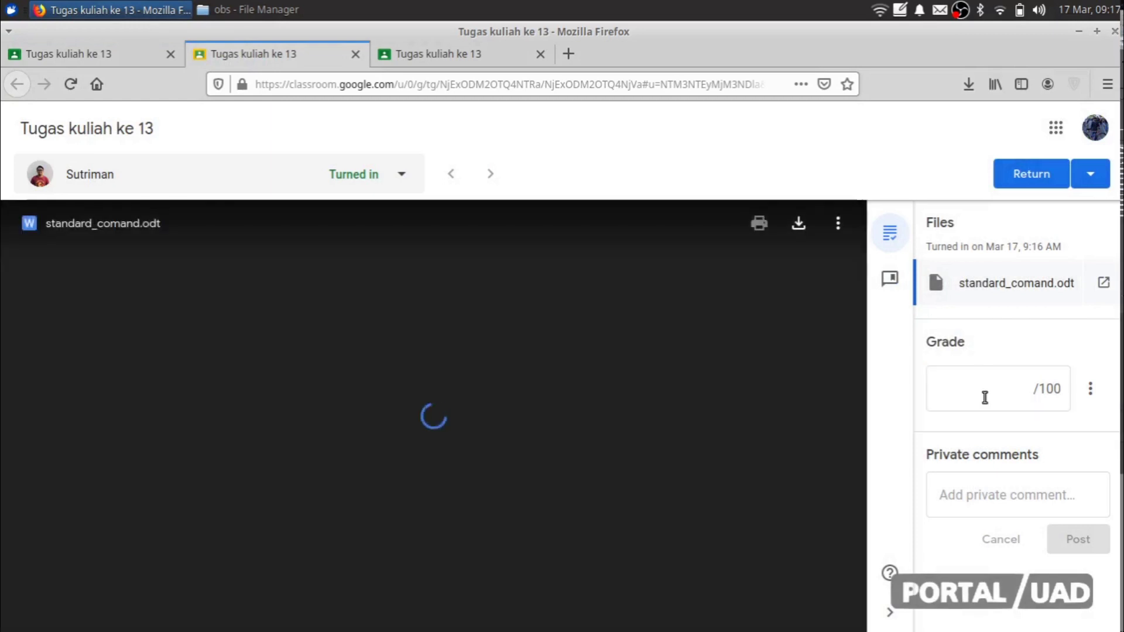
pyautogui.scroll(-2, 602, 373)
pyautogui.scroll(-3, 602, 379)
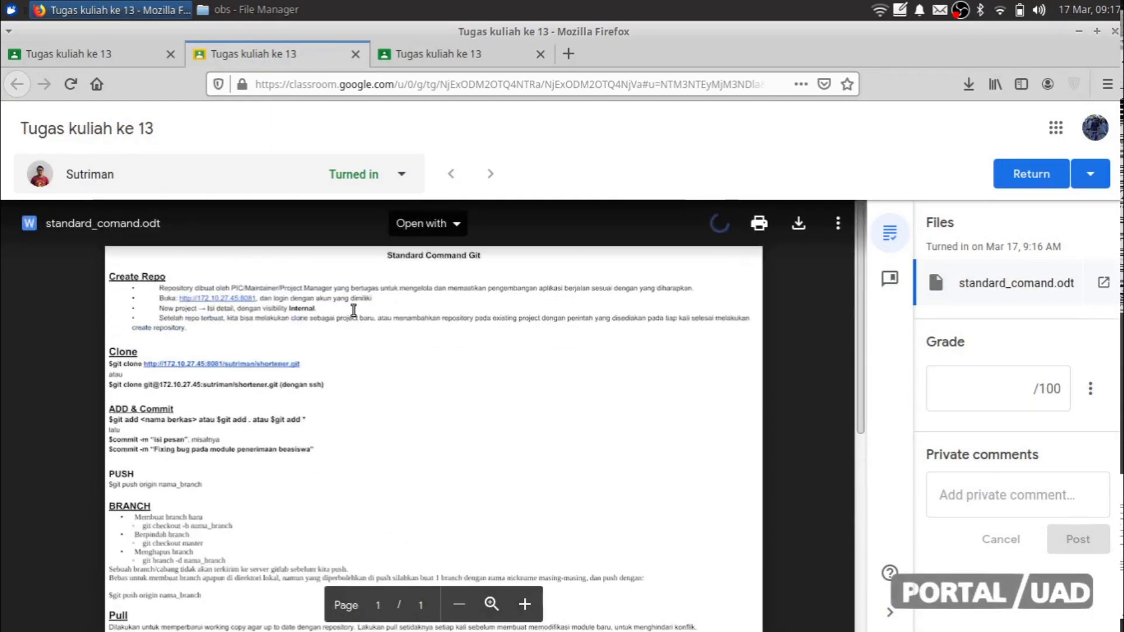
pyautogui.scroll(-5, 369, 353)
pyautogui.scroll(-3, 369, 354)
pyautogui.scroll(-4, 369, 353)
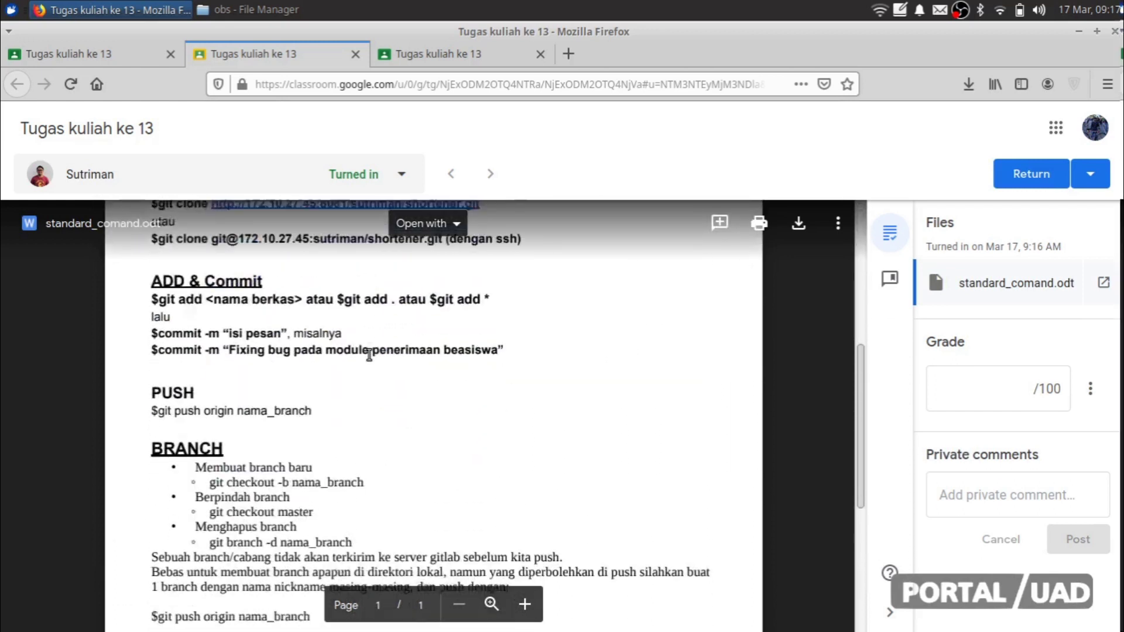
pyautogui.scroll(-5, 369, 354)
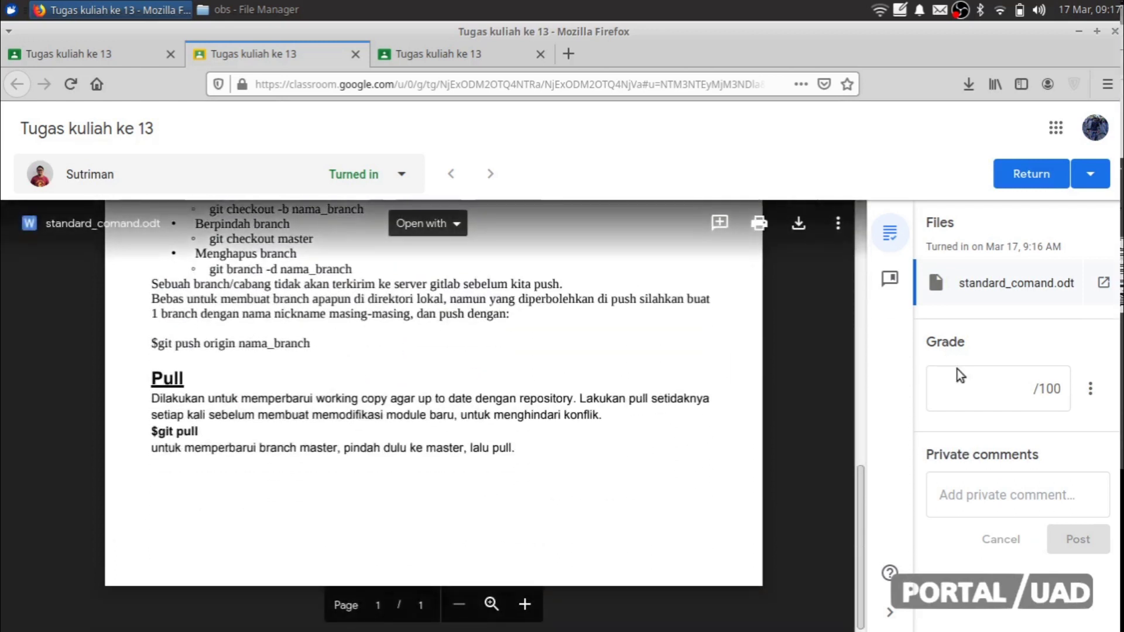
pyautogui.click(970, 398)
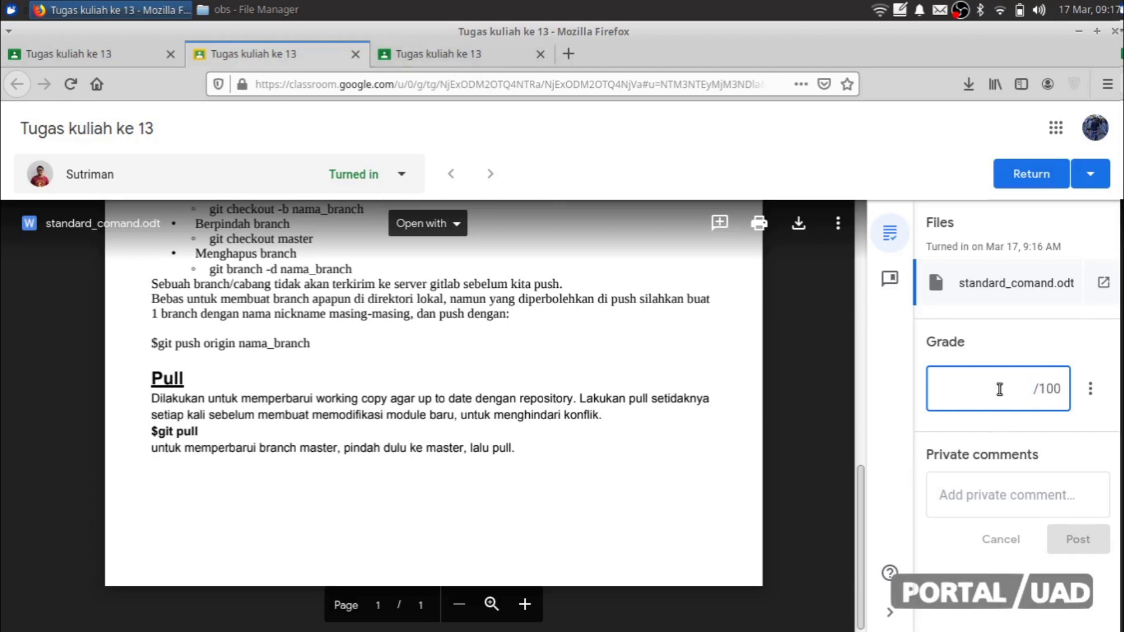
# Step: Enter grade 90 out of 100, post the private comment 'tingkatkan terus belajarnya', and begin returning the work
pyautogui.write('90')
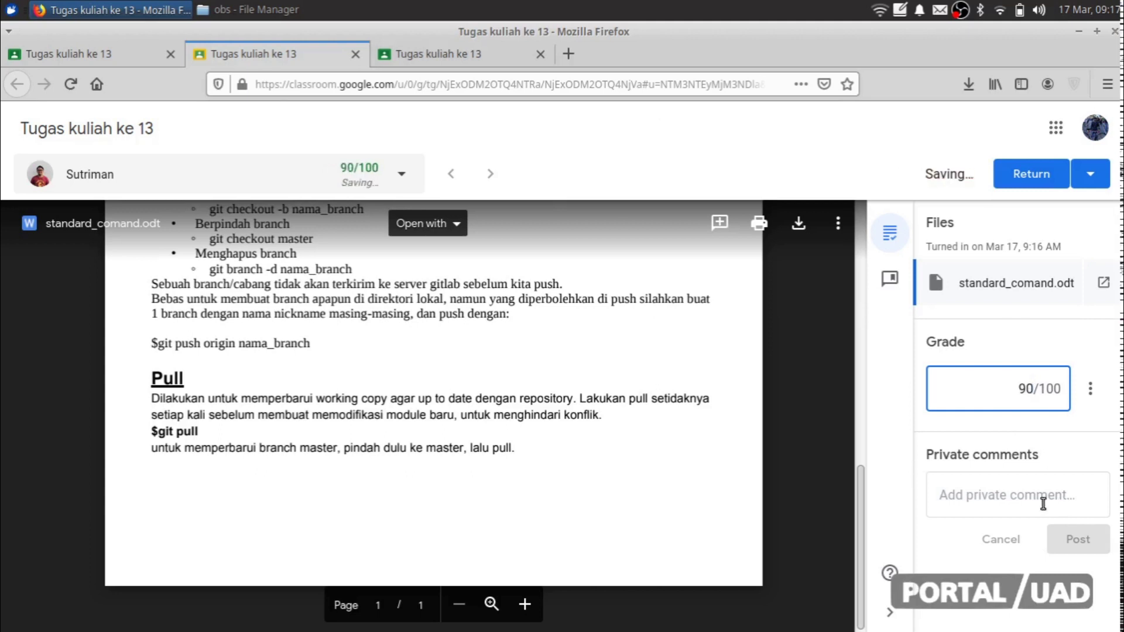
pyautogui.click(1041, 504)
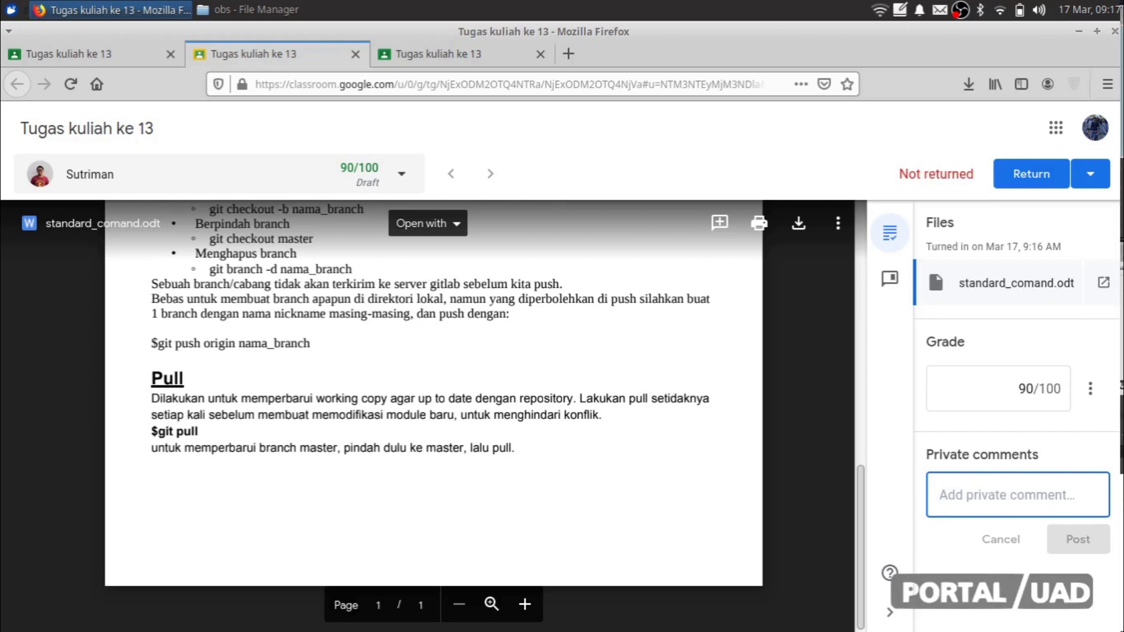
pyautogui.write('tingkatkan terus belajarnya')
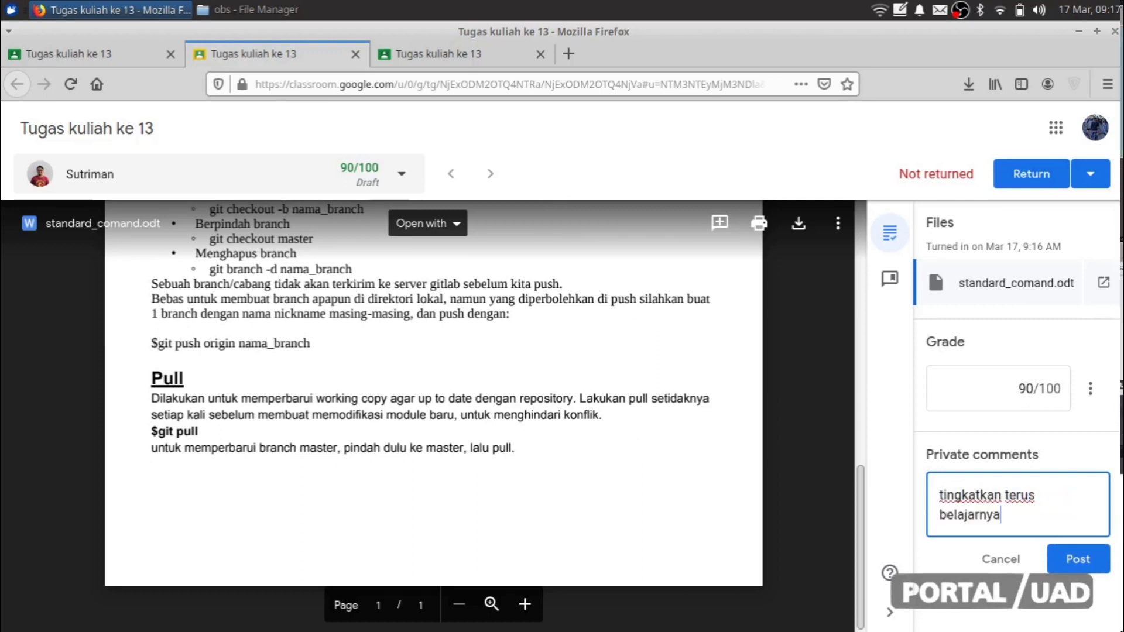
pyautogui.click(1077, 559)
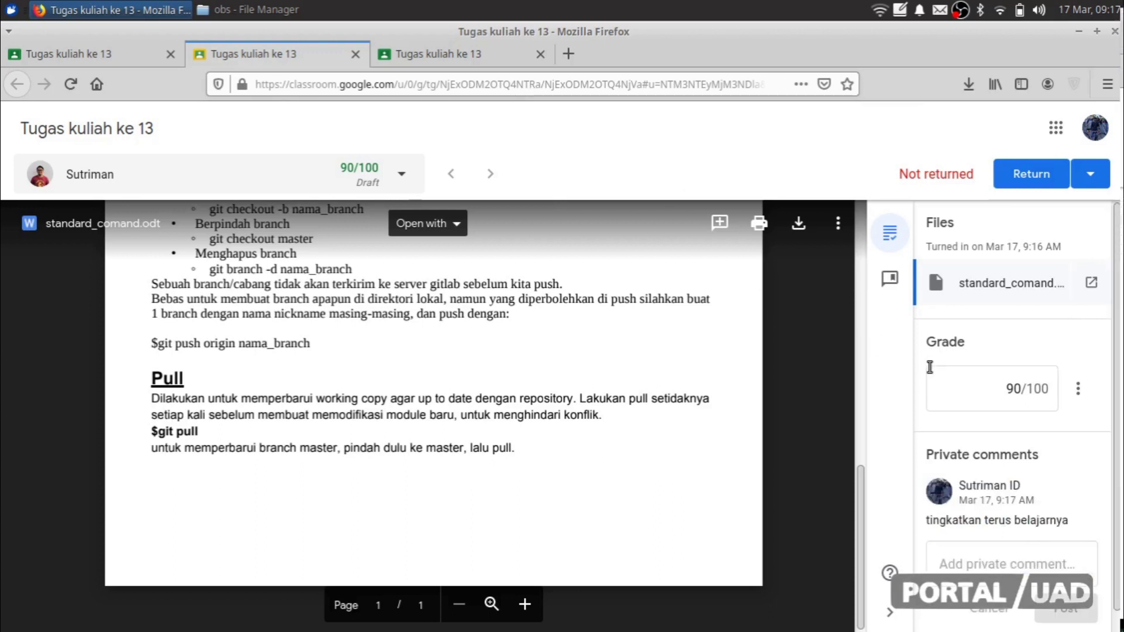
pyautogui.click(1020, 177)
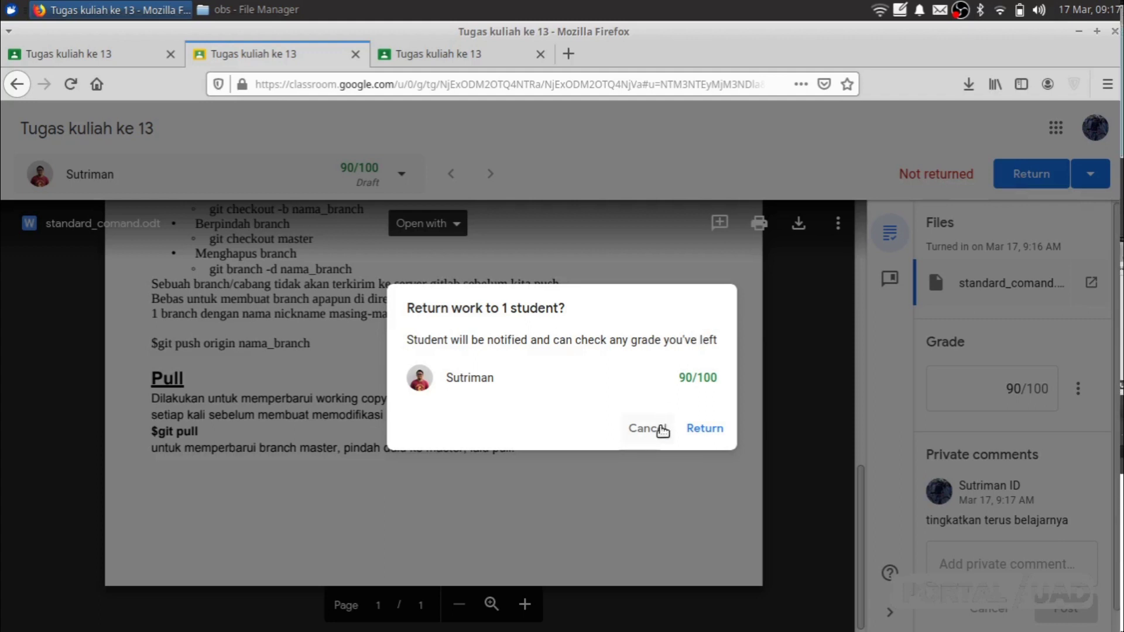
# Step: Confirm the return, close the grading tab, and check Student work shows 1 Graded at 90
pyautogui.click(702, 432)
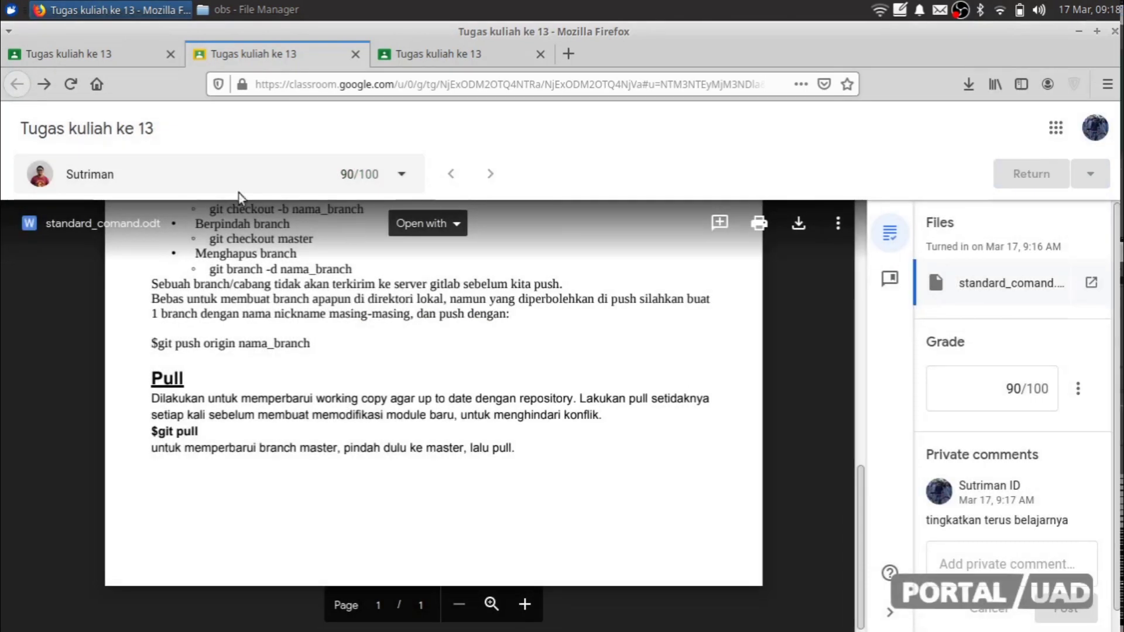
pyautogui.scroll(-1, 939, 339)
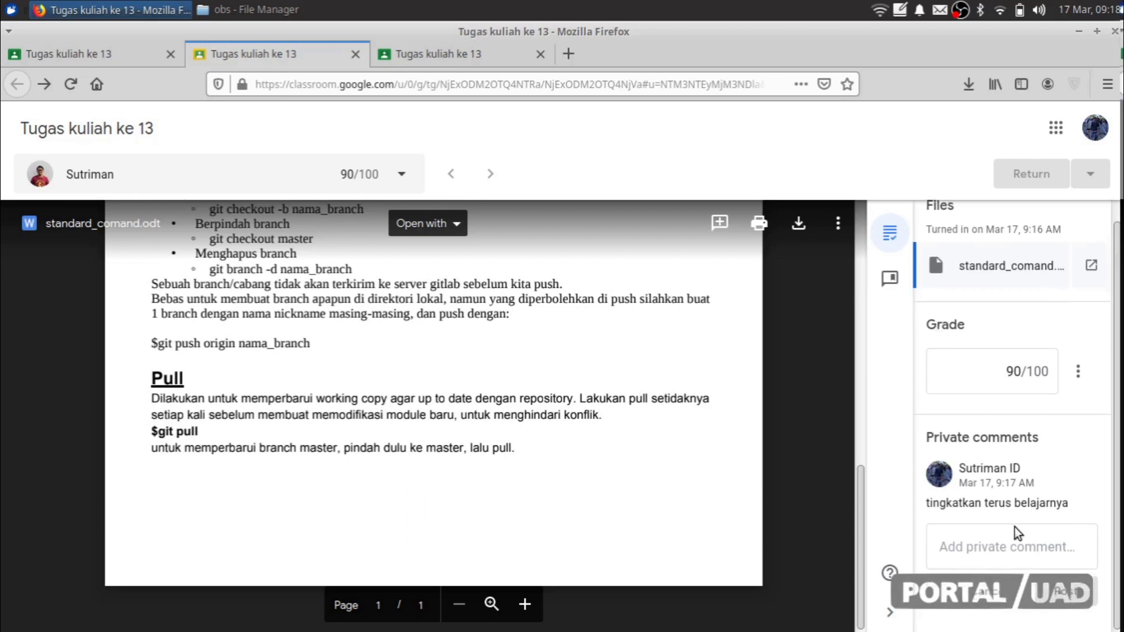
pyautogui.scroll(1, 1013, 524)
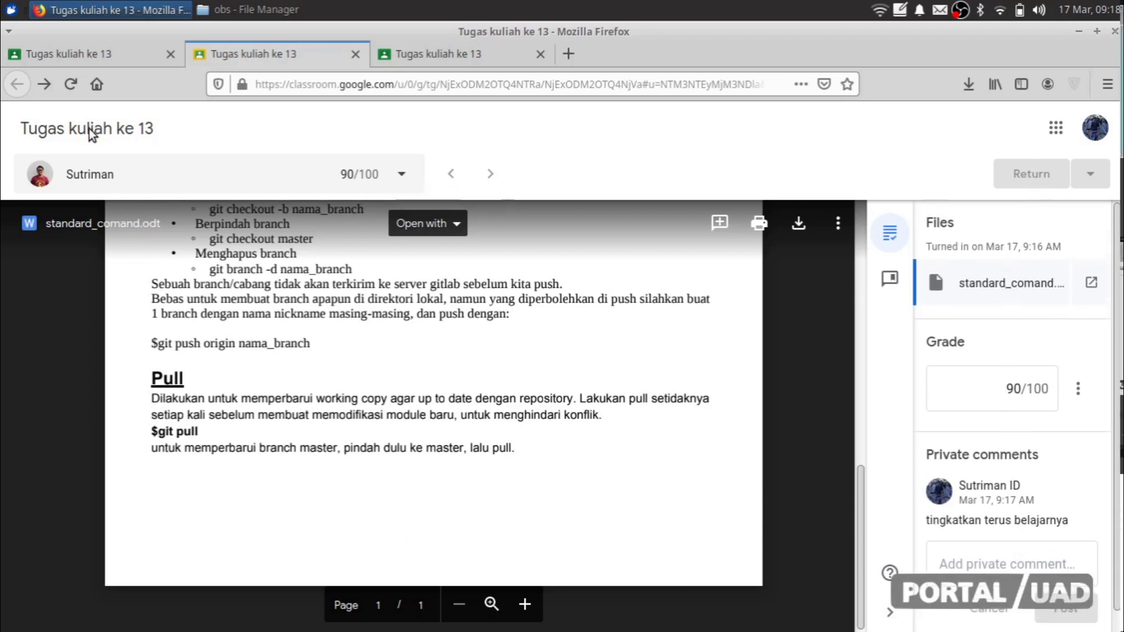
pyautogui.click(355, 54)
pyautogui.click(72, 52)
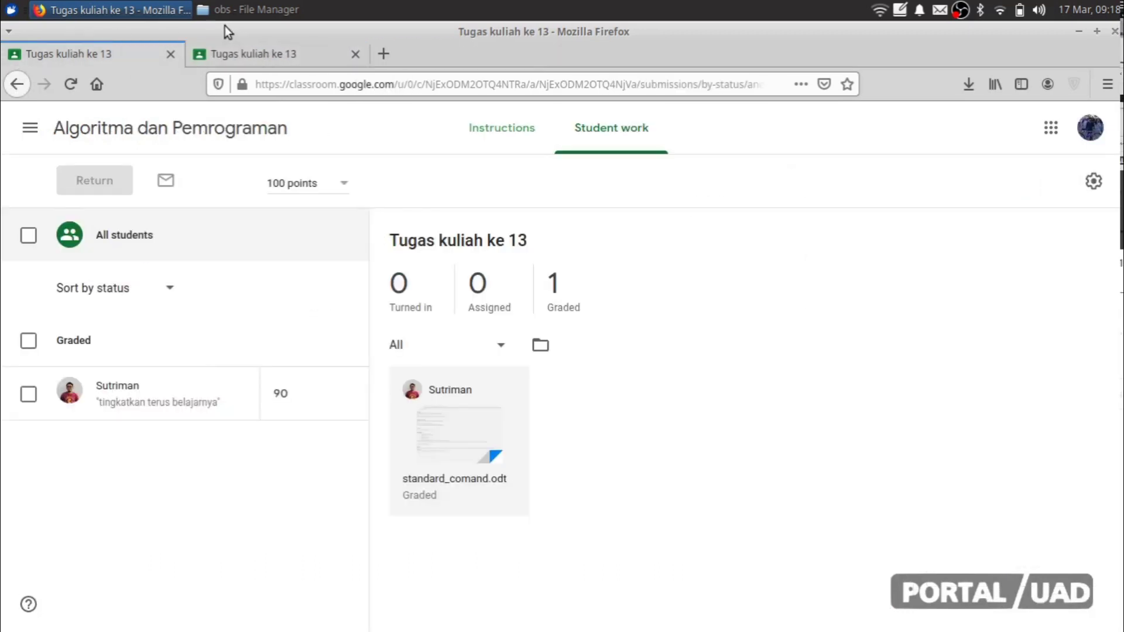
# Step: Reload the student work list, then open the Algoritma dan Pemrograman class Stream
pyautogui.click(70, 83)
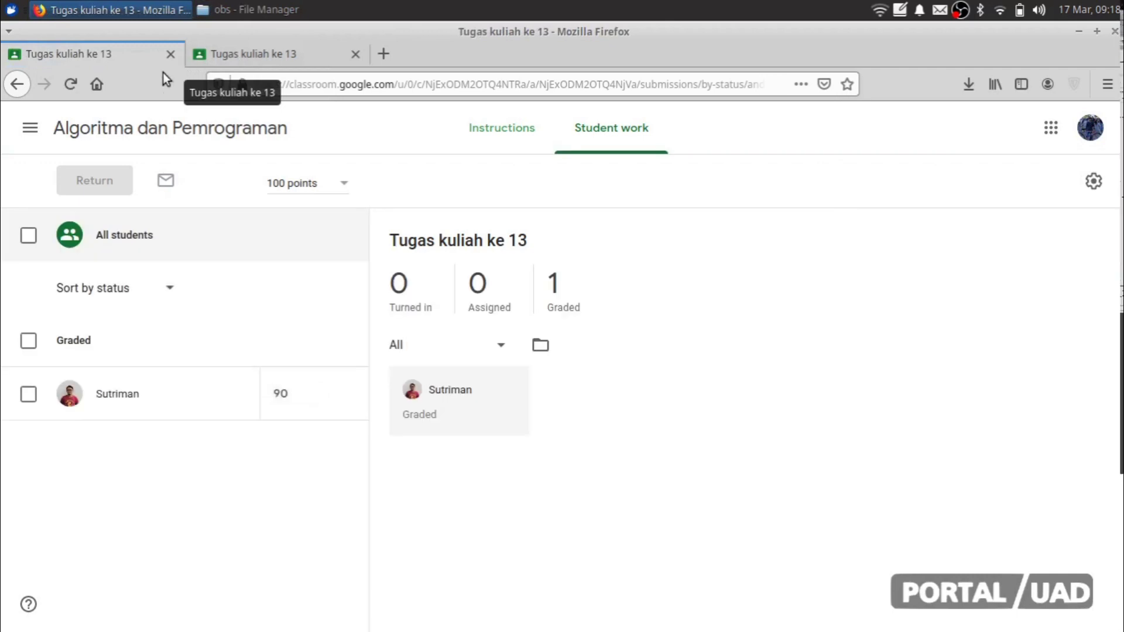
pyautogui.click(73, 129)
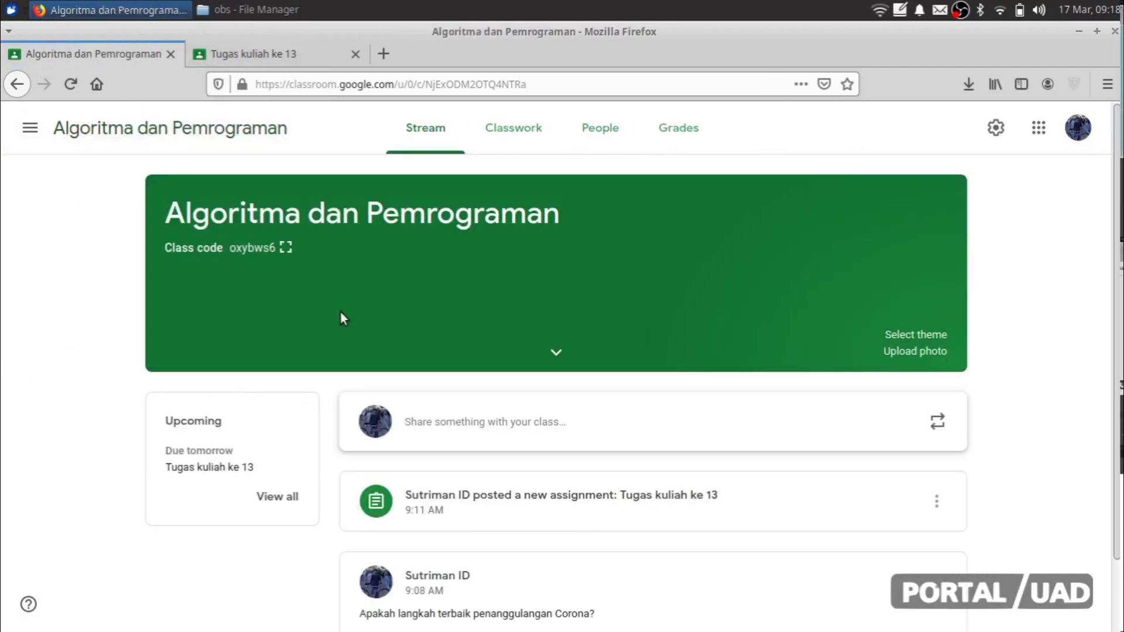
pyautogui.scroll(-3, 342, 313)
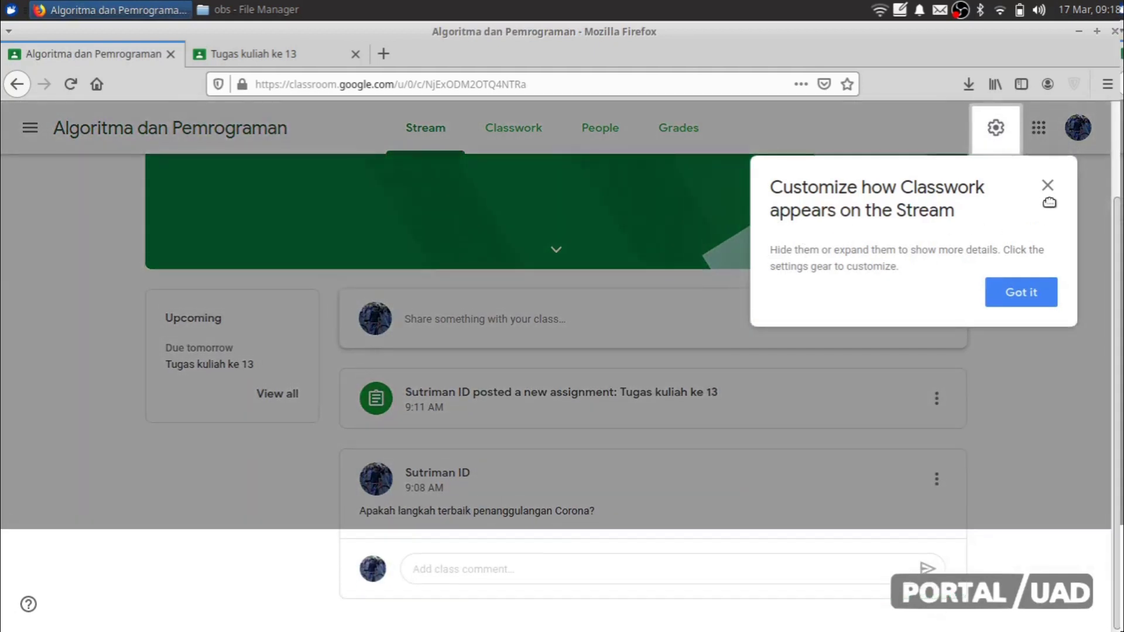
pyautogui.click(1048, 186)
pyautogui.scroll(3, 1031, 458)
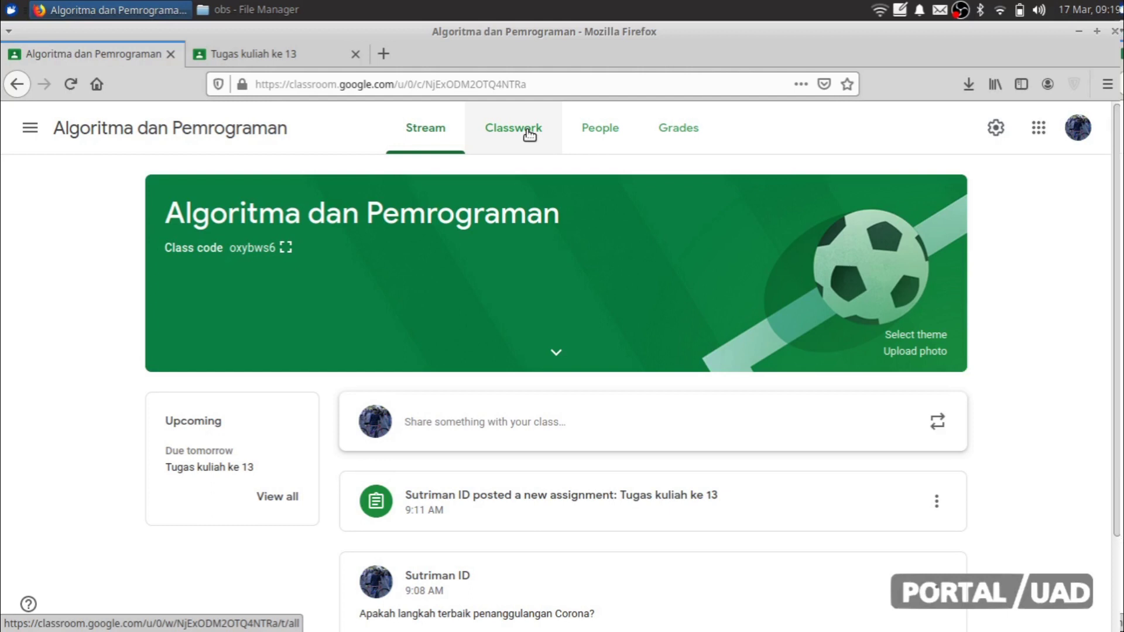
pyautogui.scroll(-2, 528, 308)
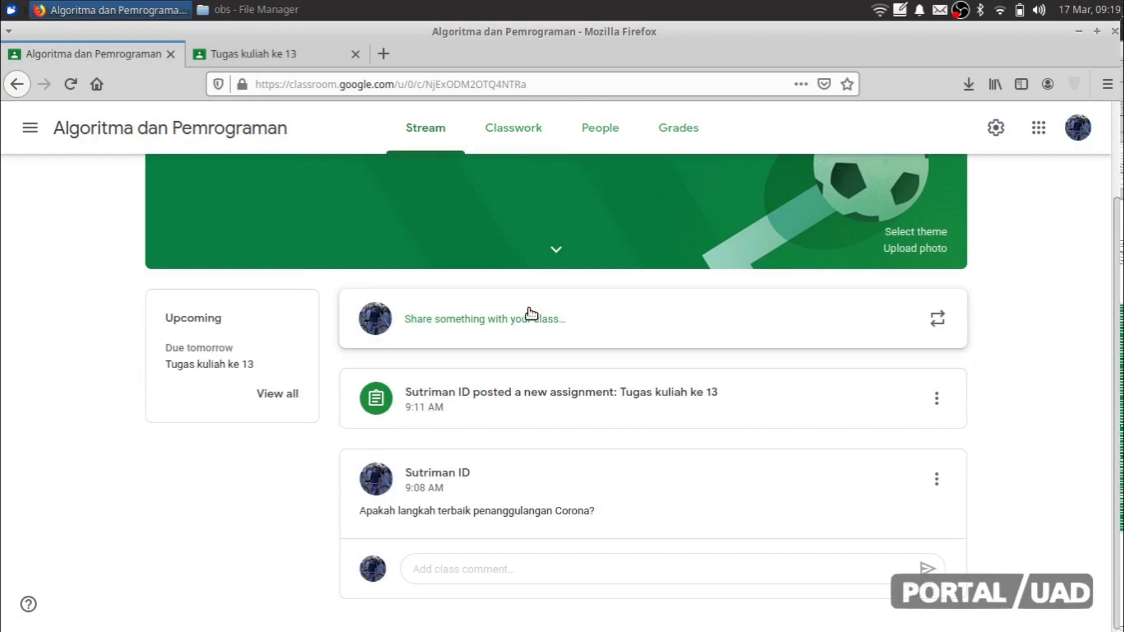
pyautogui.scroll(2, 529, 310)
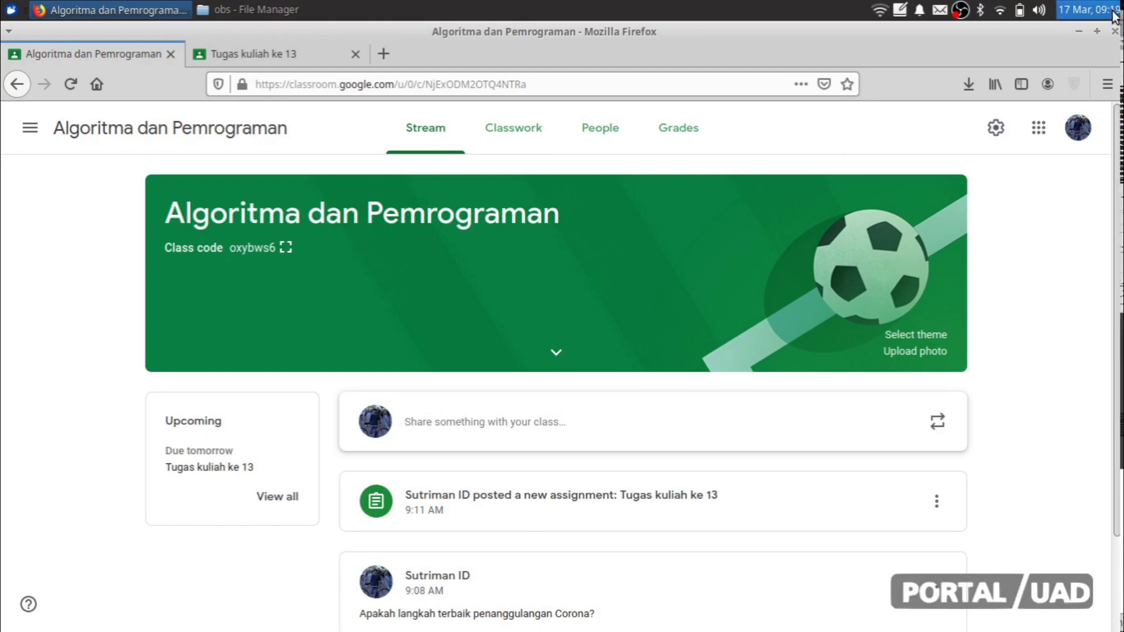
pyautogui.rightClick(963, 11)
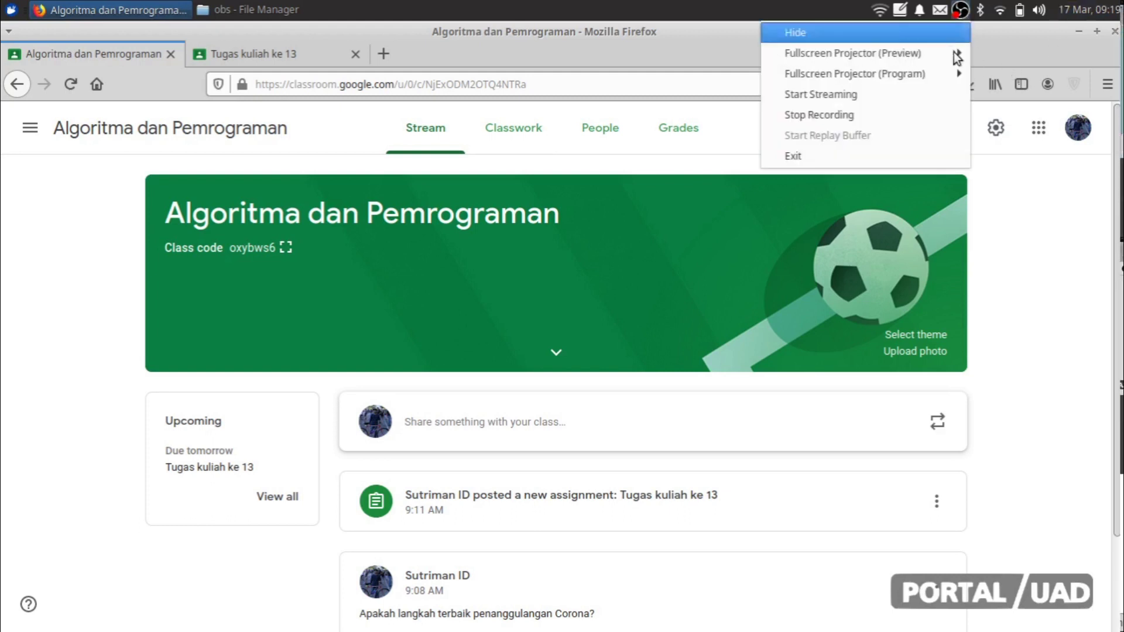